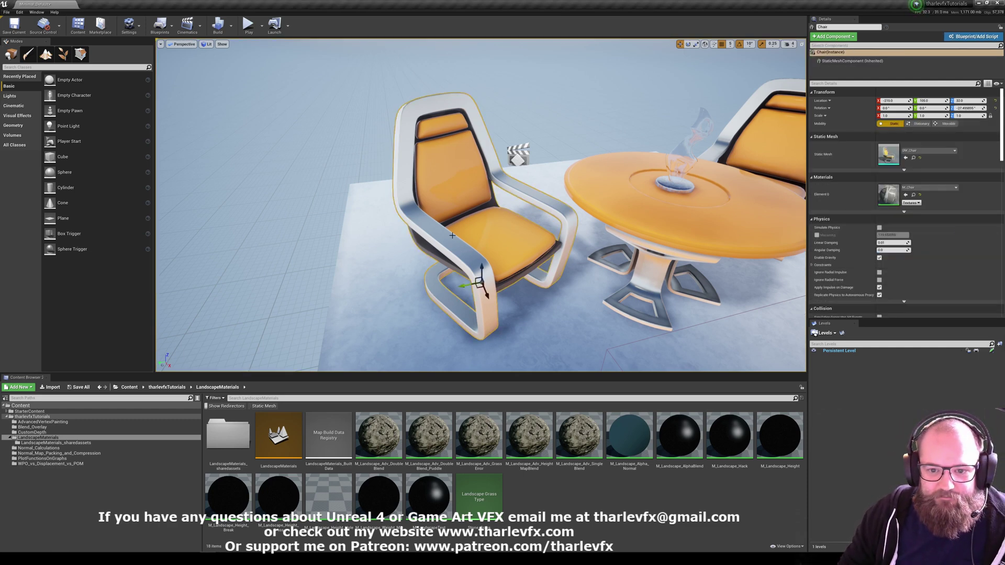
Open SM_Chair in the Static Mesh Editor and overlay its UV channel 0 layout.
right_drag(292, 173, 292, 174)
right_drag(493, 244, 458, 216)
key(ctrl+e)
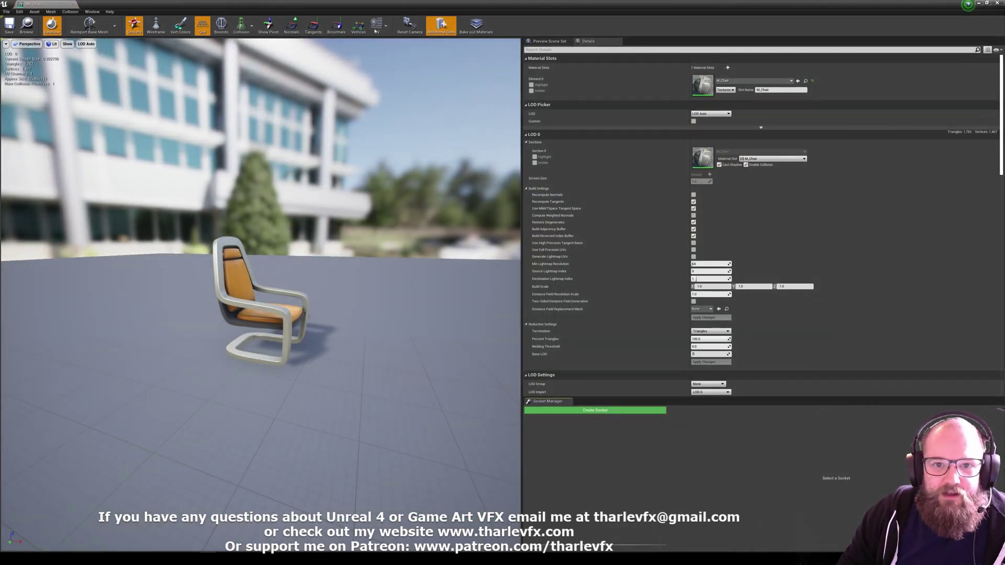
click(377, 25)
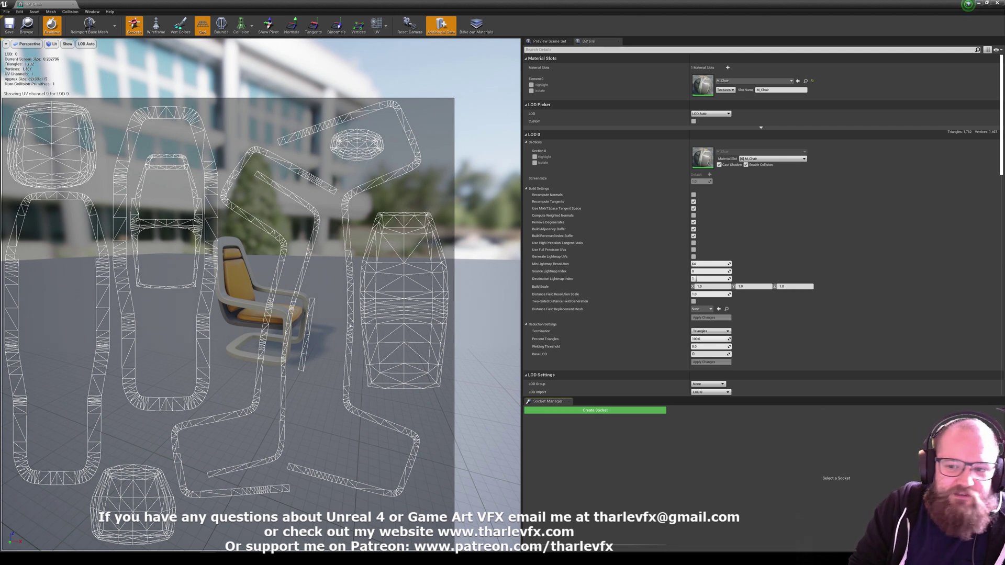
Open the chair's M_Chair material and view its T_Chair_N normal map texture.
double_click(703, 84)
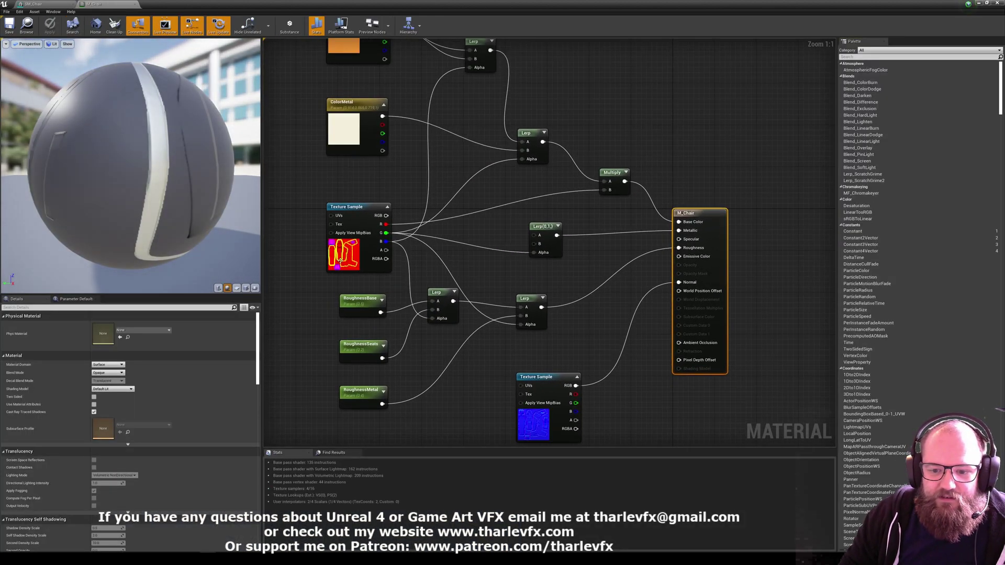
double_click(535, 424)
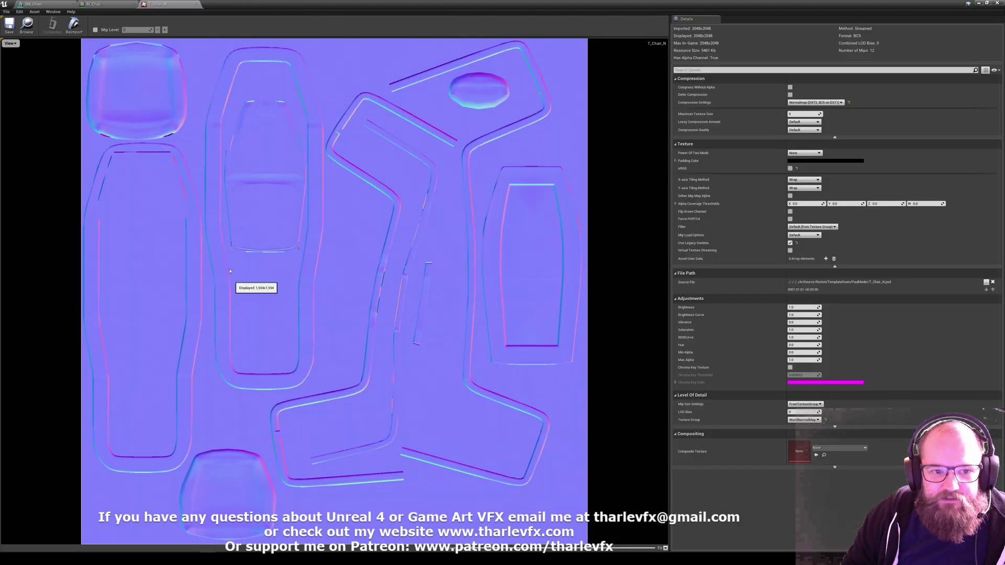
click(94, 4)
click(33, 3)
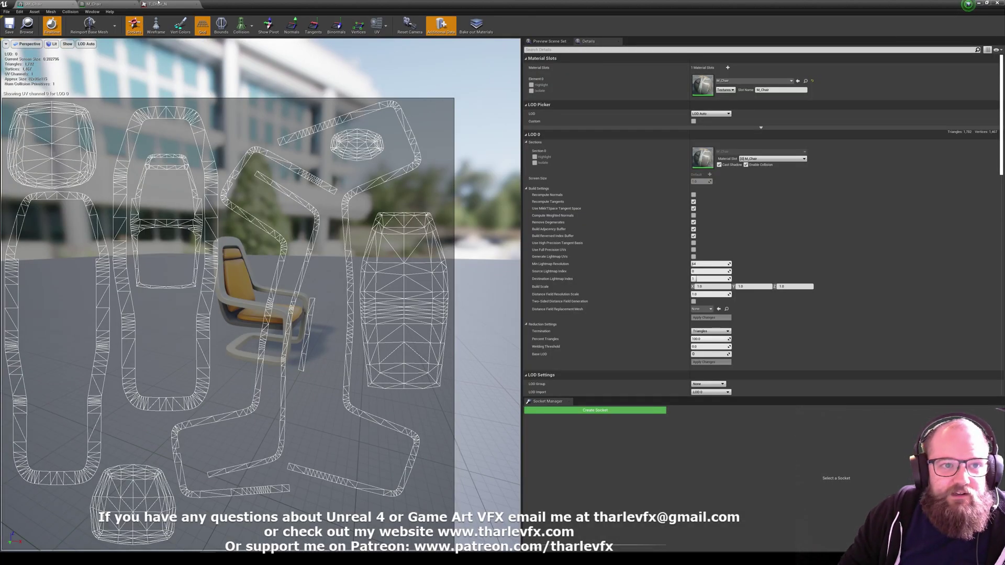
click(159, 4)
click(197, 4)
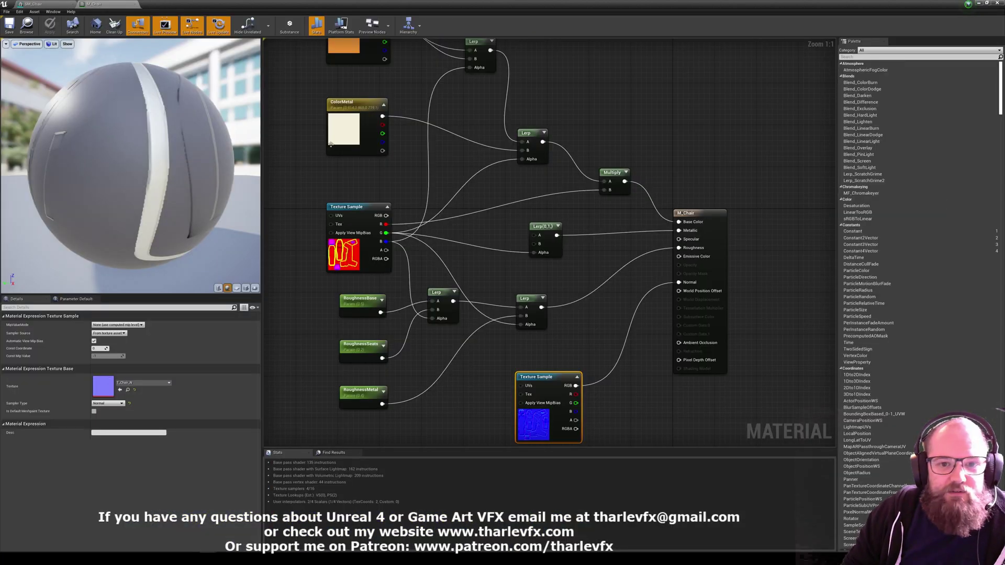
View the T_Chair_M mask texture, then return to the level and deselect the chair.
double_click(102, 386)
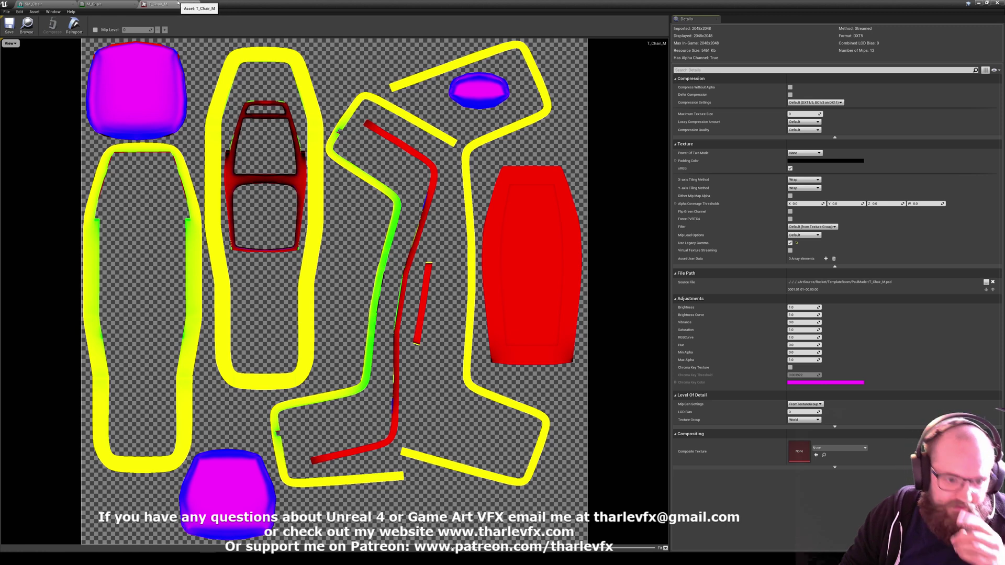
click(96, 4)
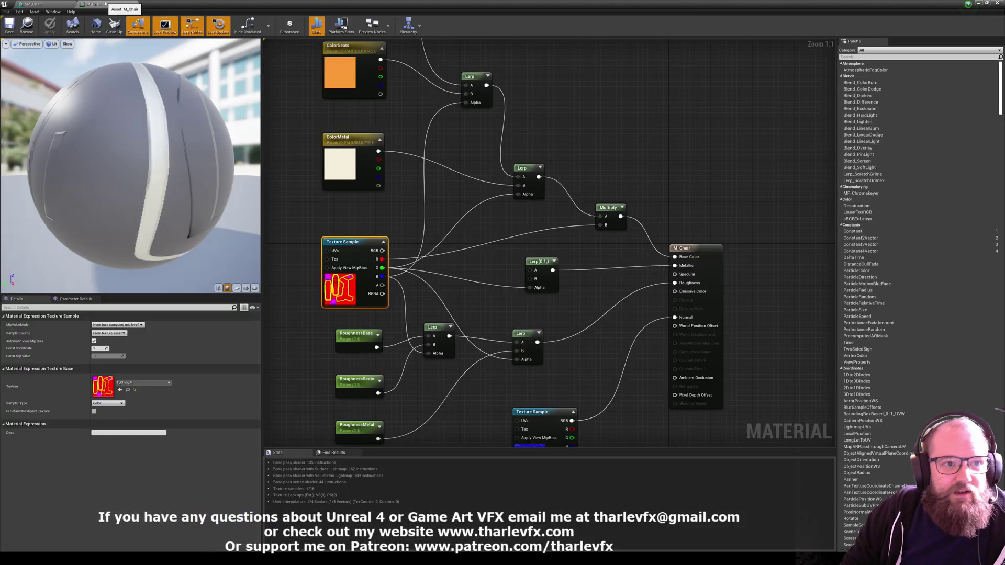
click(38, 3)
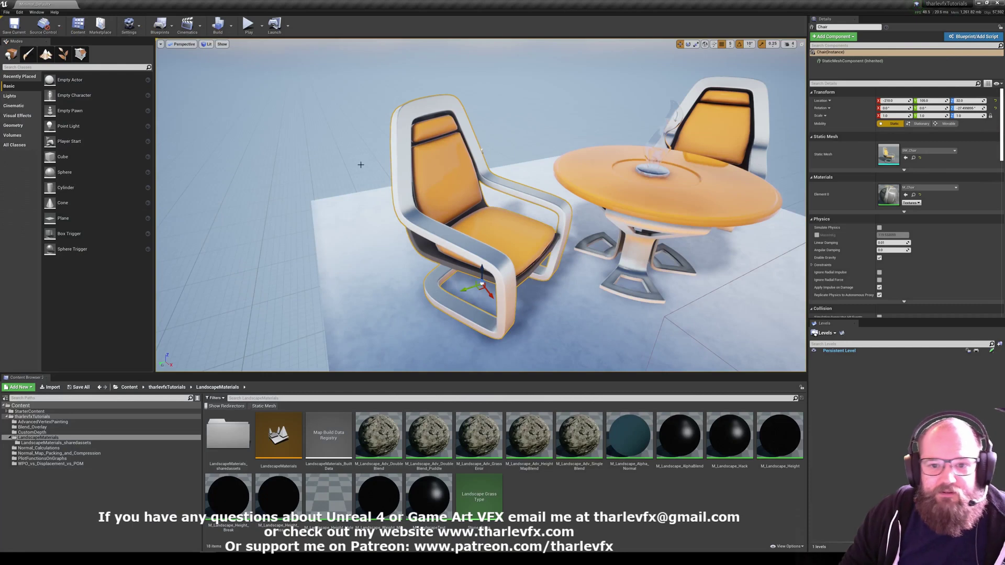
click(361, 164)
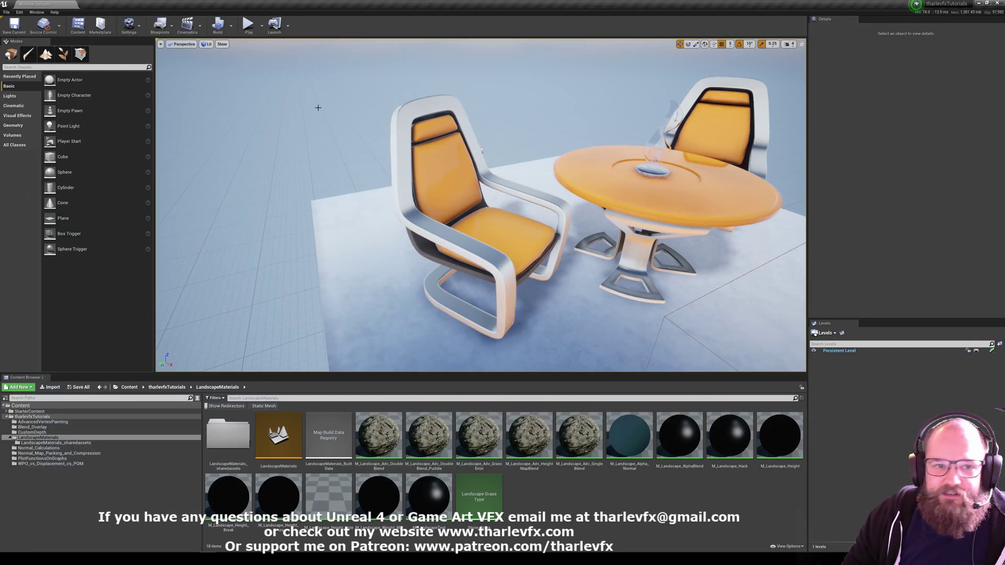
Set the SkyLight's Mobility to Stationary.
click(231, 25)
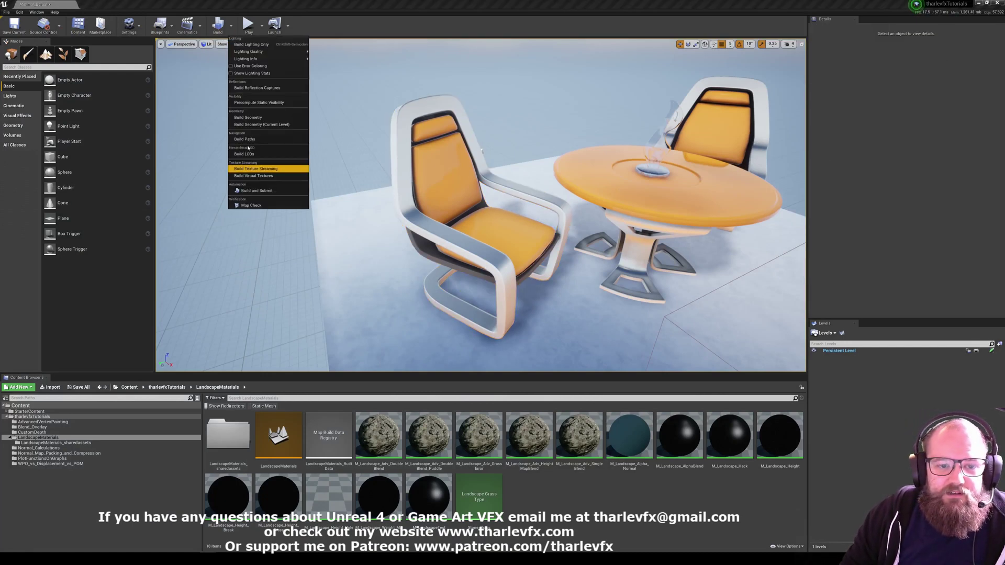
click(348, 23)
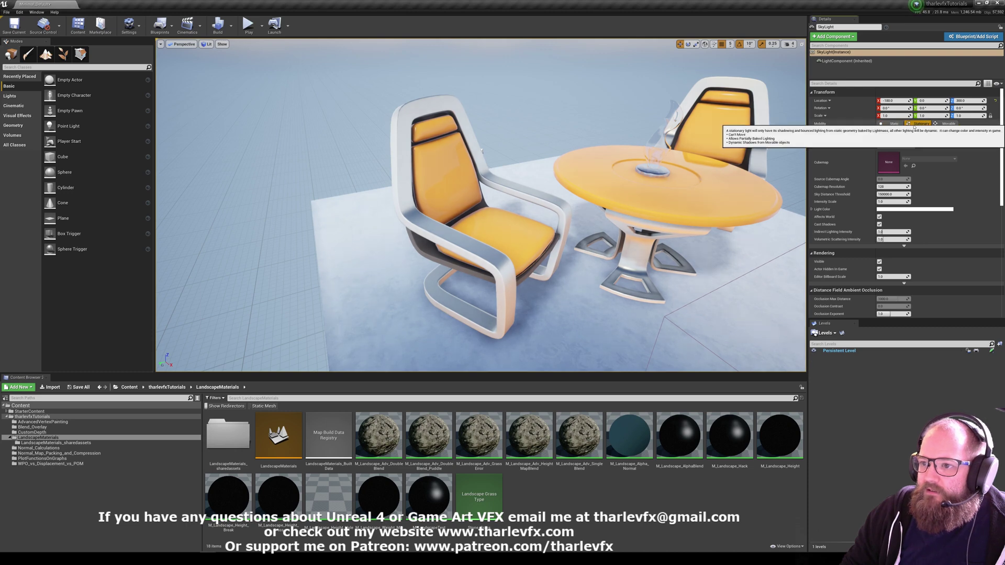
click(946, 124)
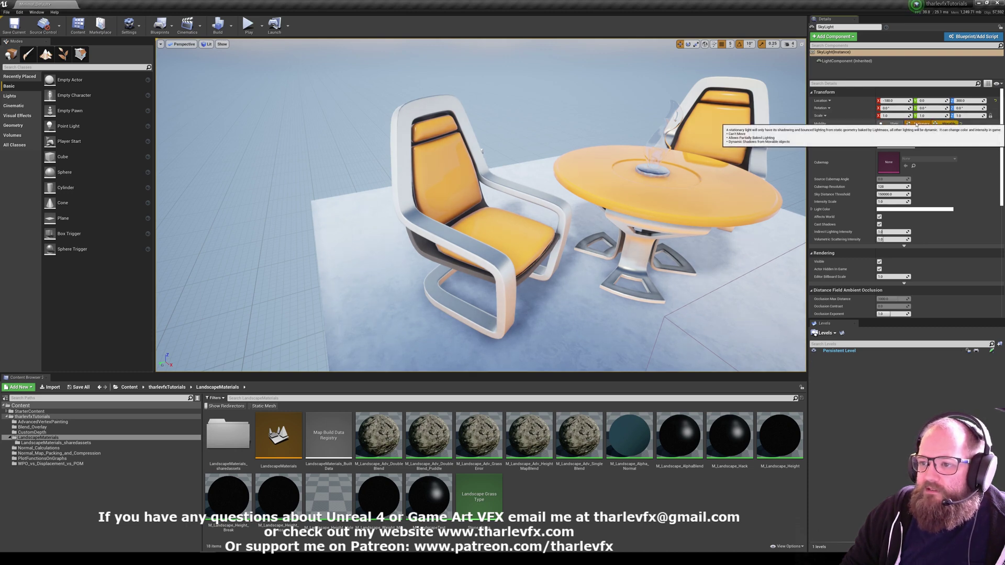
click(920, 123)
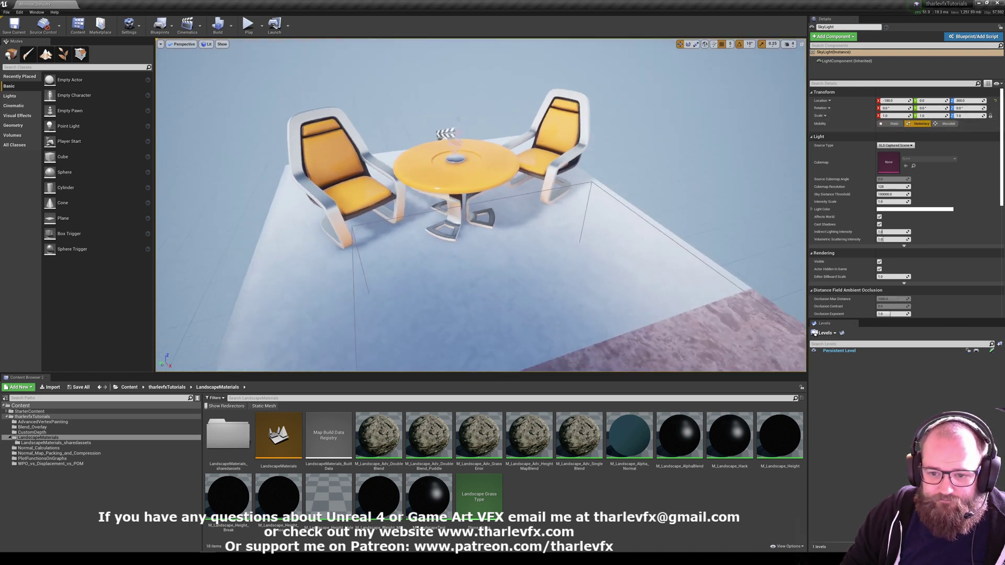
Build the level's lighting, close the Message Log, and inspect the lit chairs and table.
right_drag(424, 190, 424, 191)
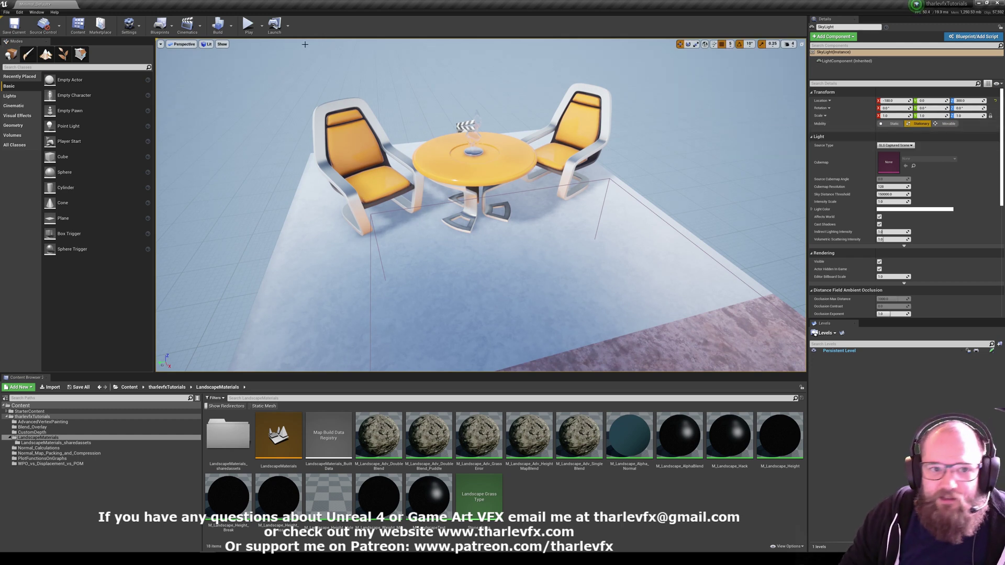
click(217, 25)
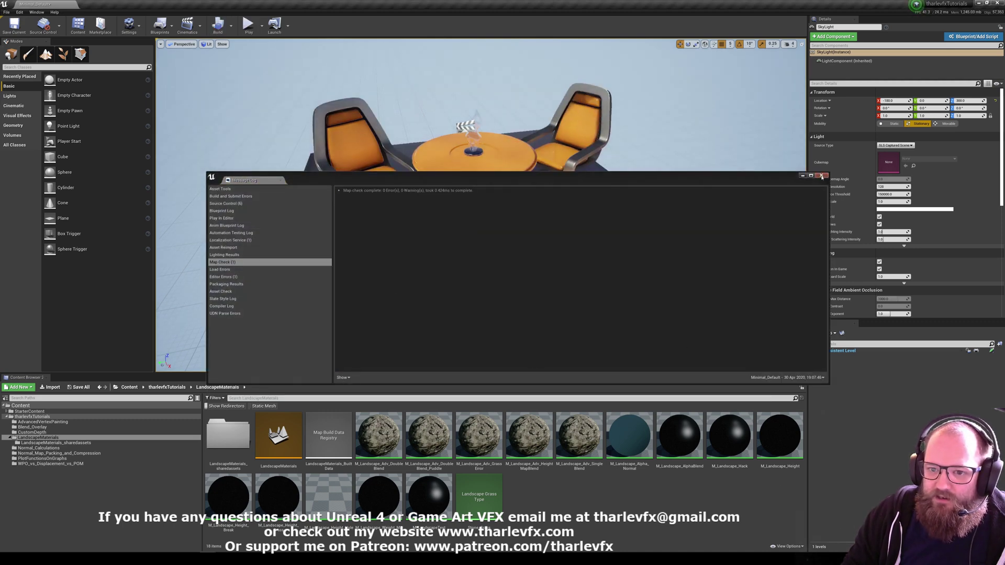
click(821, 175)
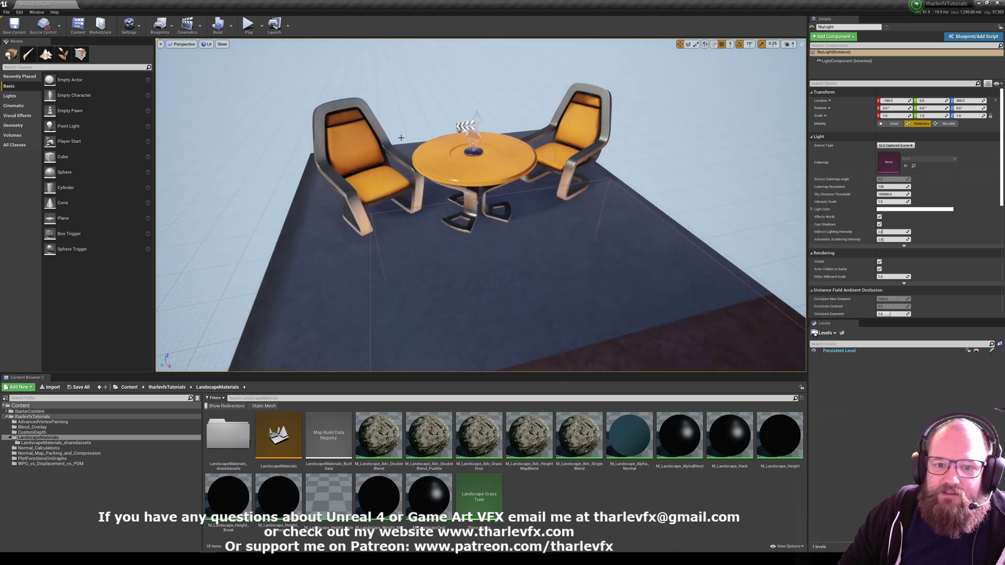
right_drag(512, 171, 575, 215)
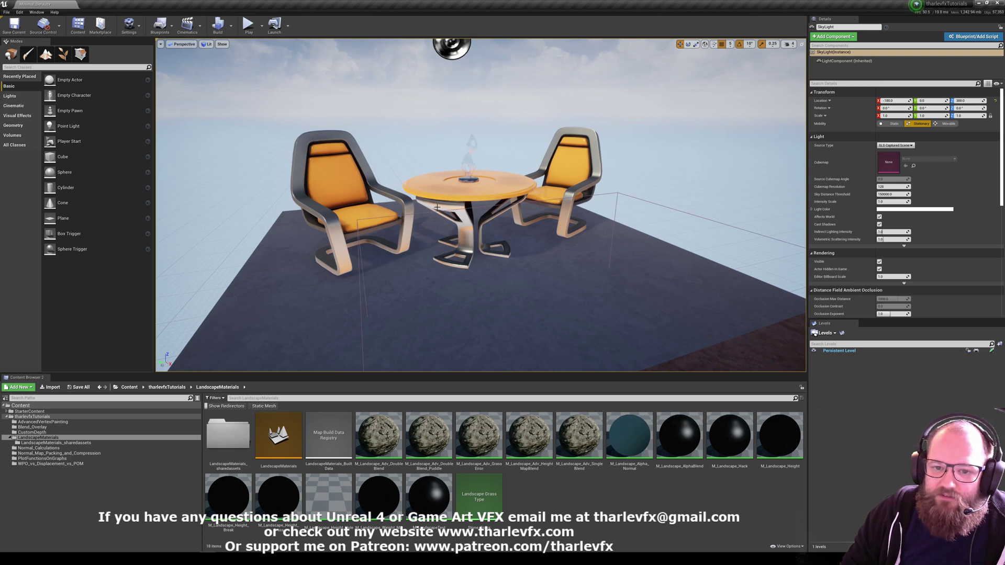
right_drag(441, 214, 518, 226)
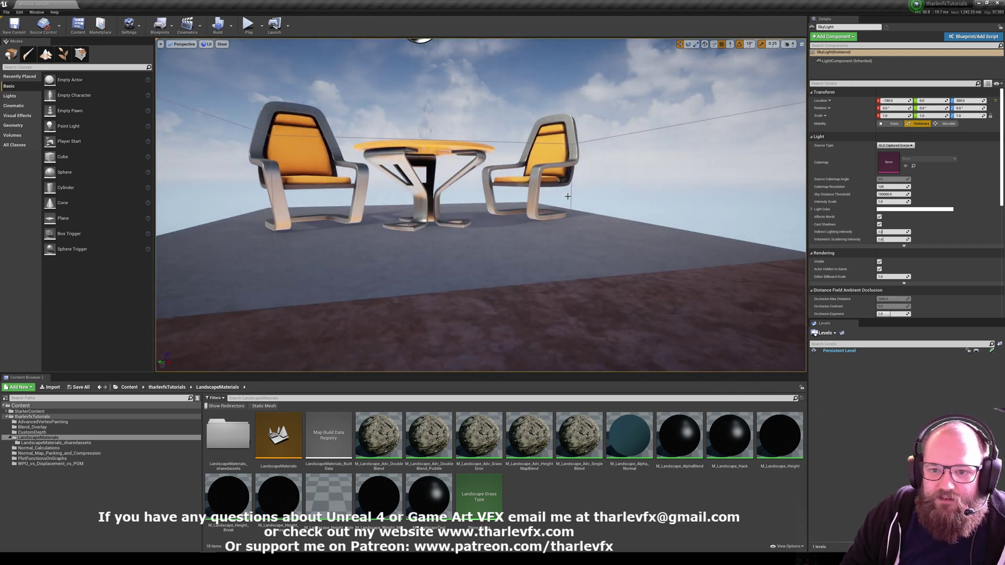
right_drag(560, 187, 508, 192)
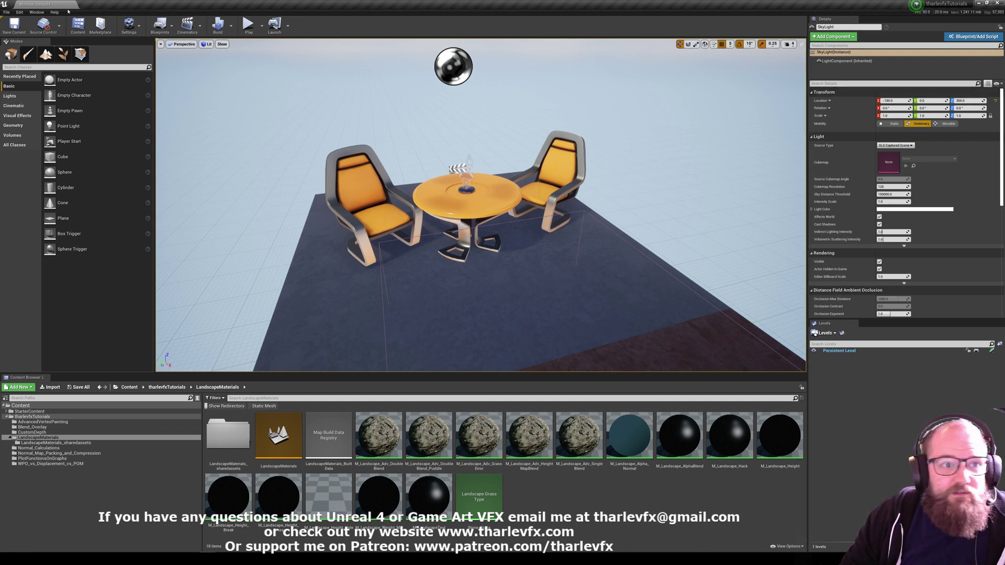
Open World Settings, filter it by 'light', and expand the built lightmaps list.
click(36, 12)
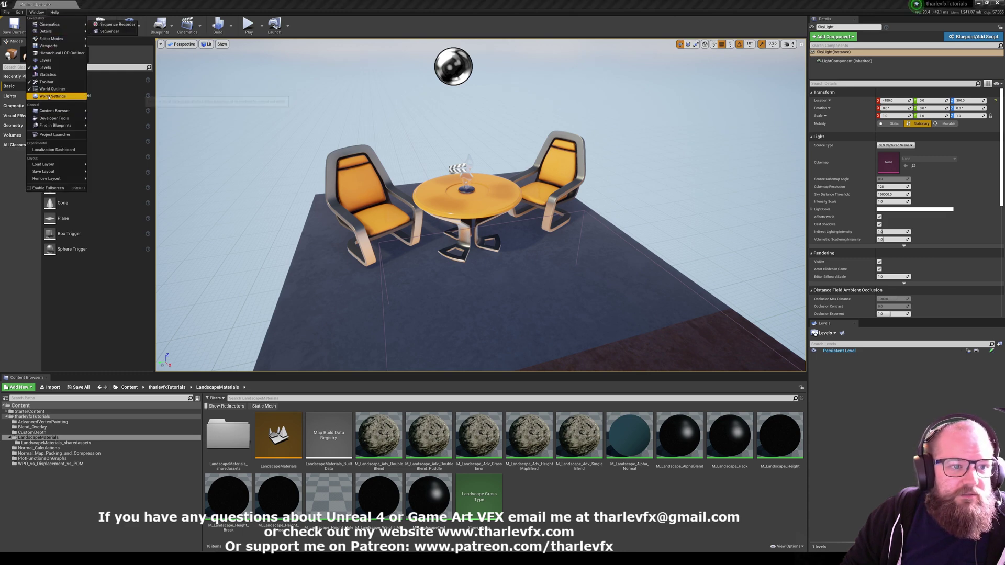
click(50, 97)
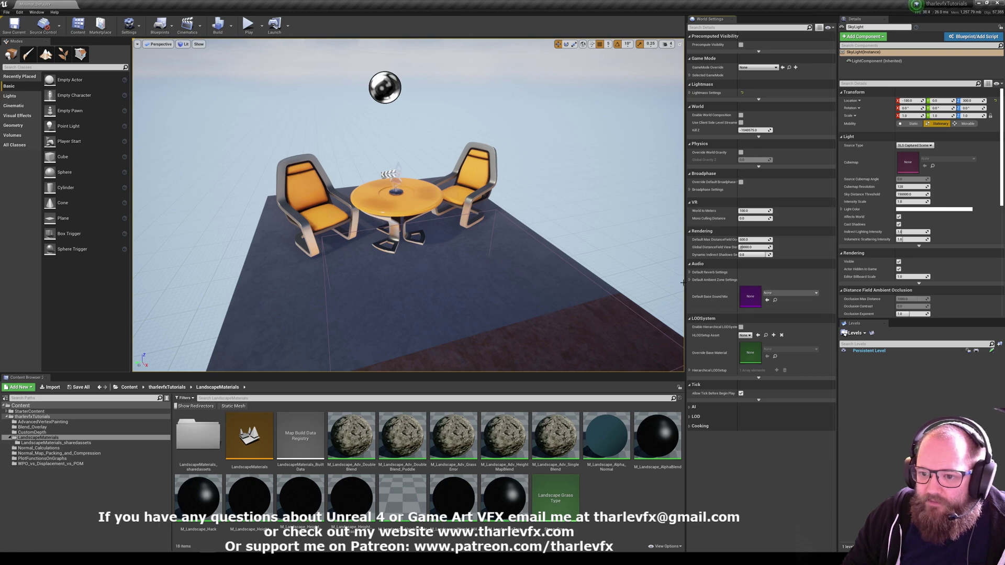
drag(684, 285, 657, 288)
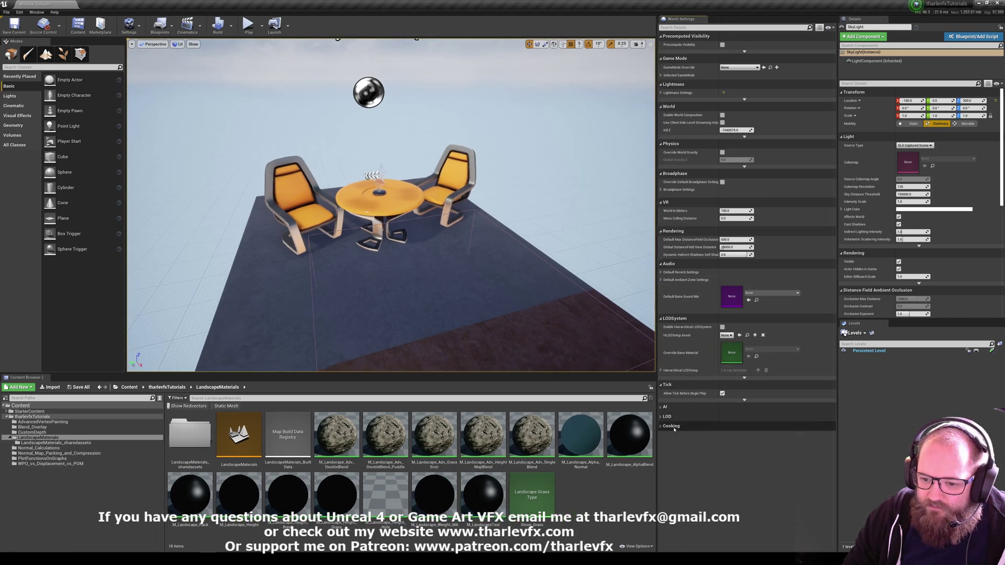
click(676, 28)
text(light)
click(662, 228)
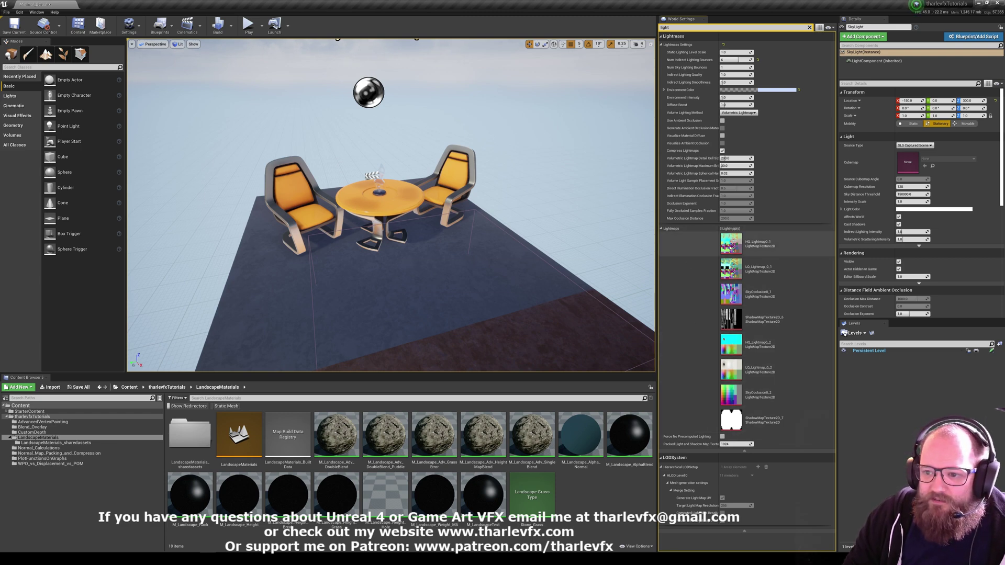
View the HQ lightmap, low-quality lightmap and shadow map textures, then focus on the chair.
double_click(731, 244)
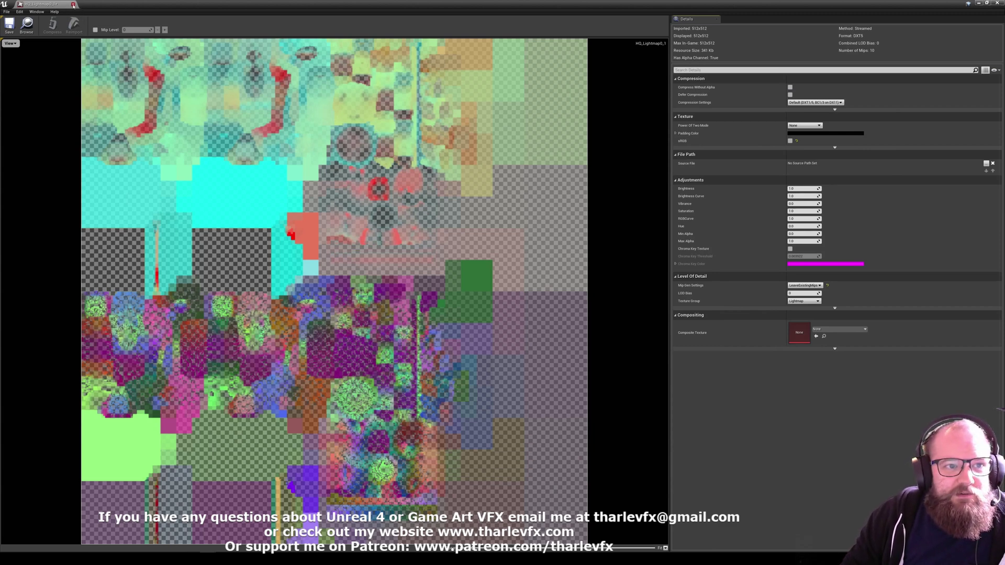
click(74, 5)
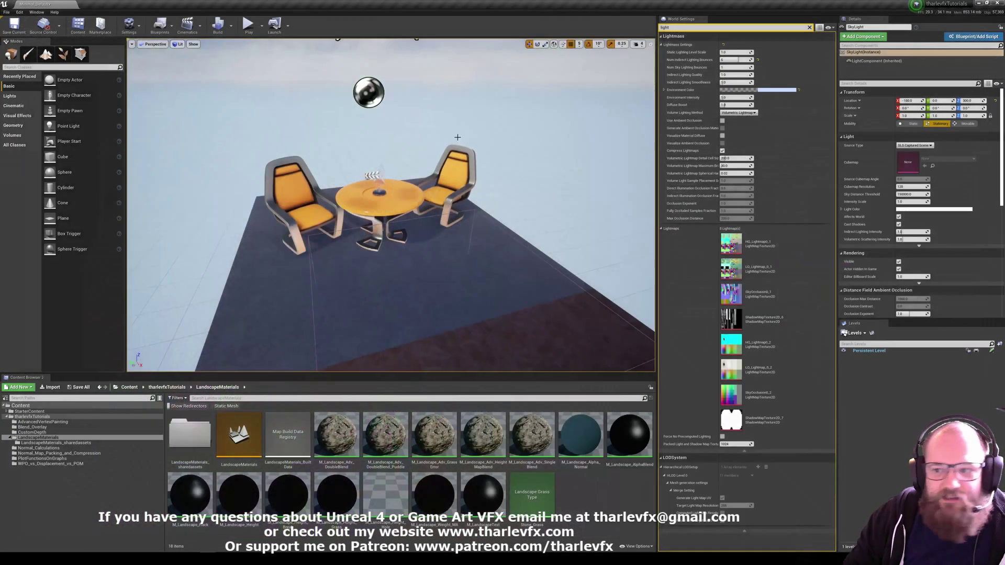
double_click(732, 269)
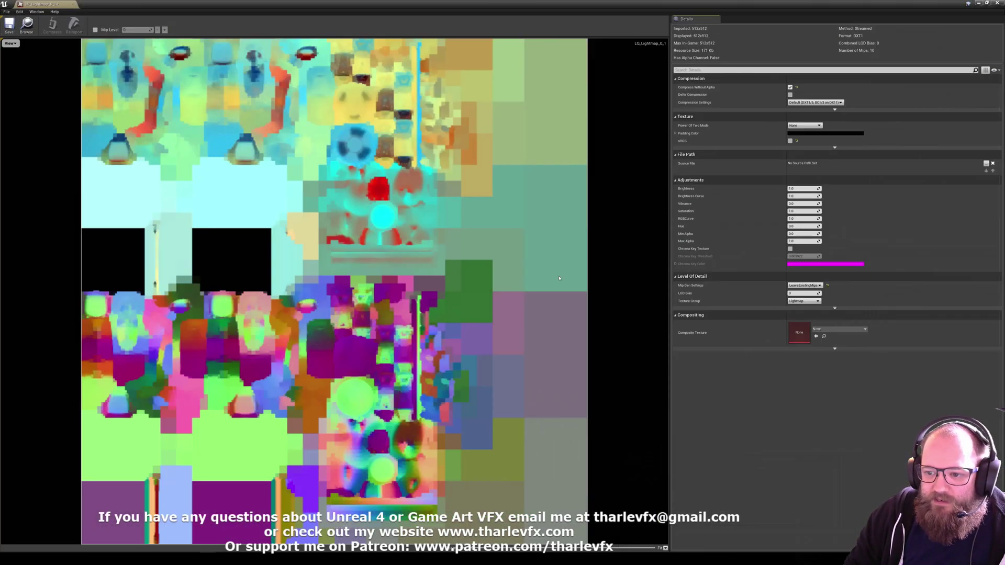
click(74, 5)
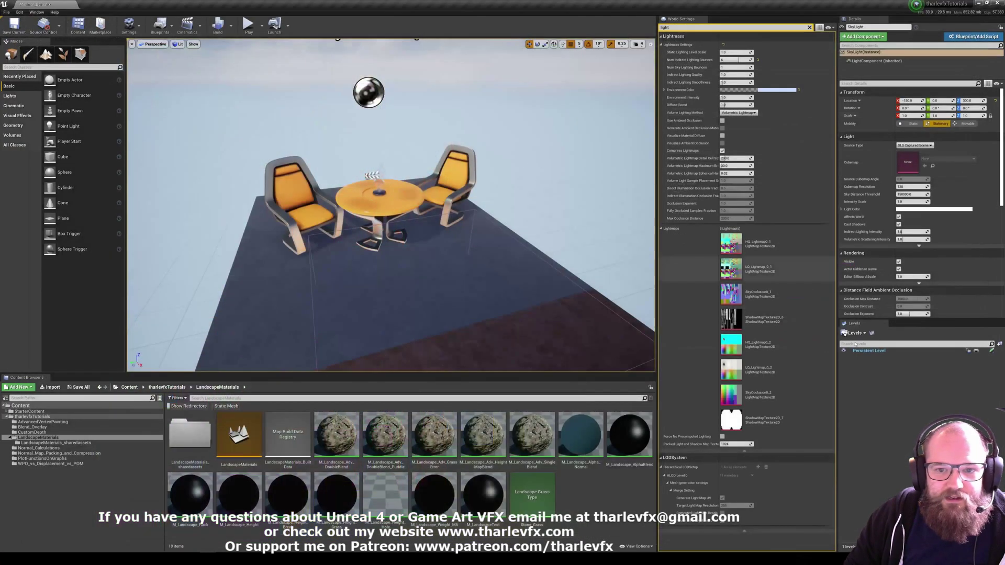
double_click(730, 316)
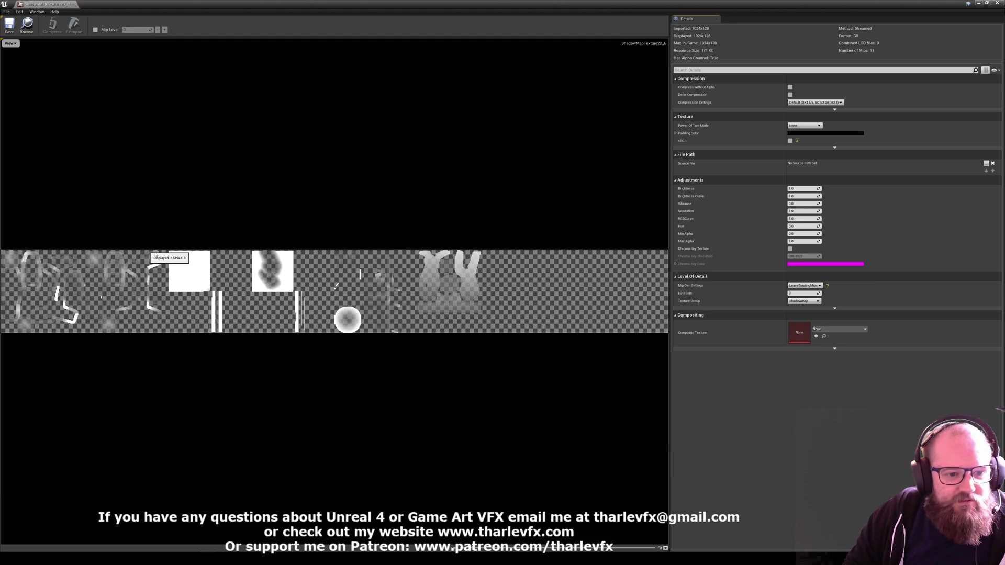
click(73, 5)
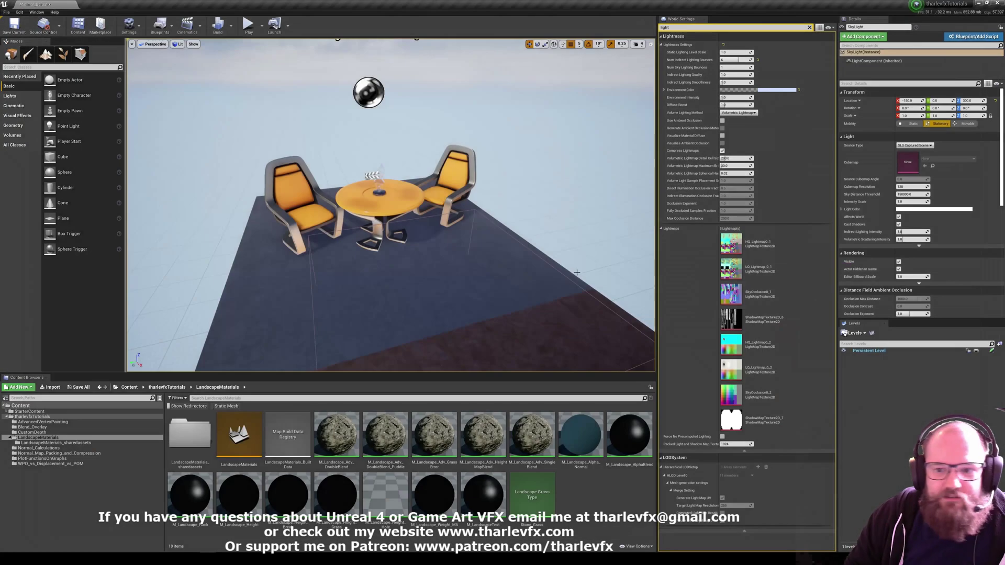
key(f)
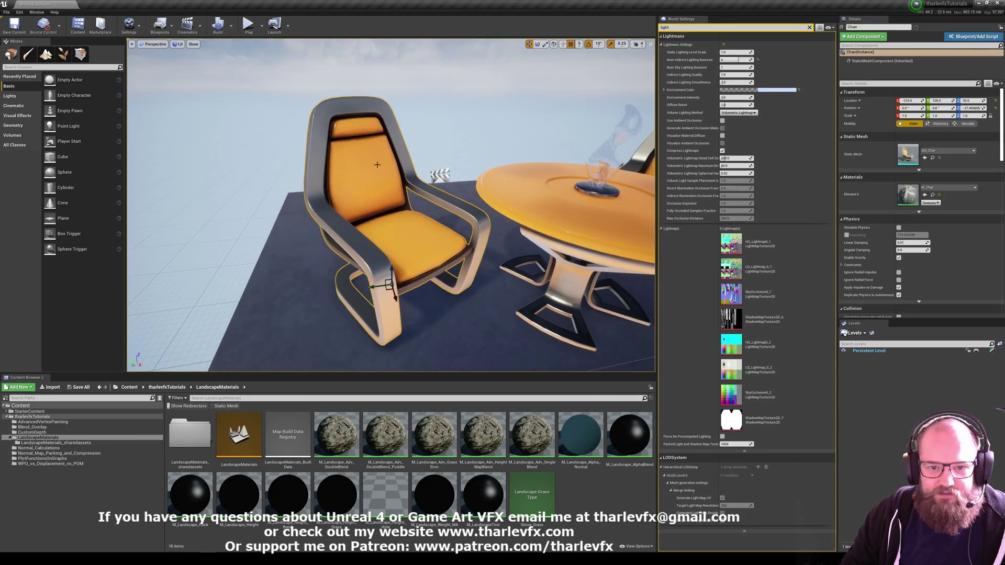
Open the chair mesh editor and overlay its UV channel 0 layout.
double_click(911, 162)
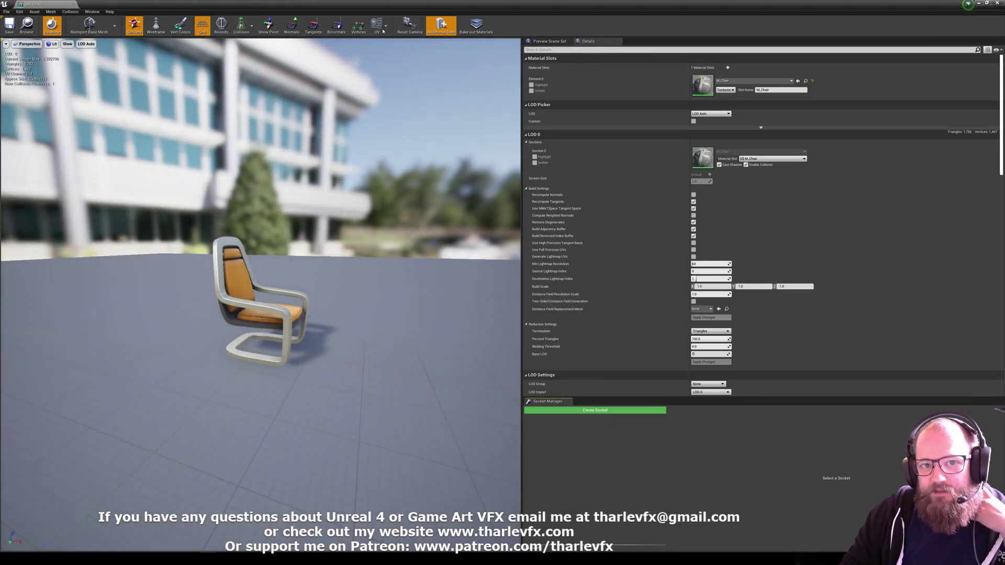
click(381, 29)
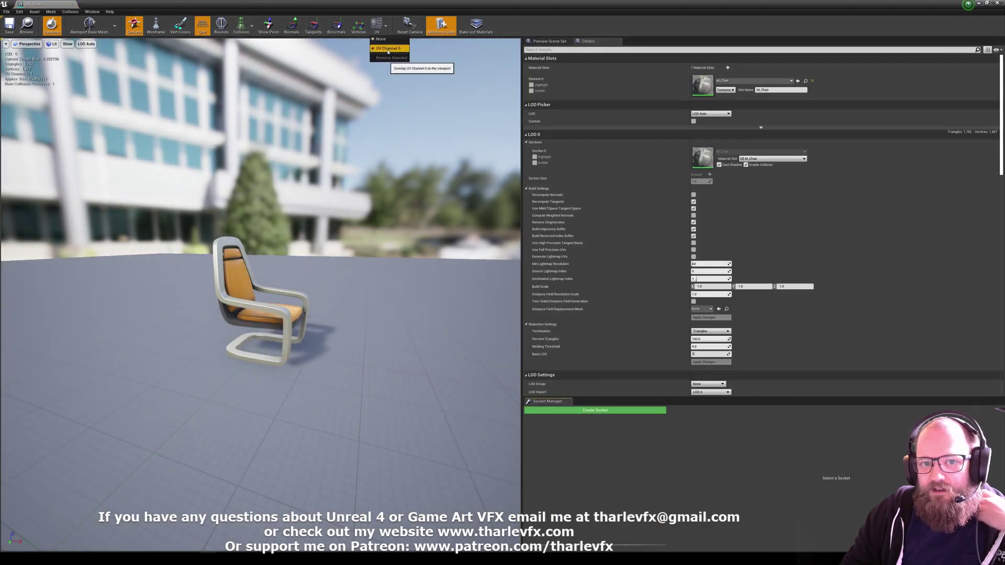
click(388, 48)
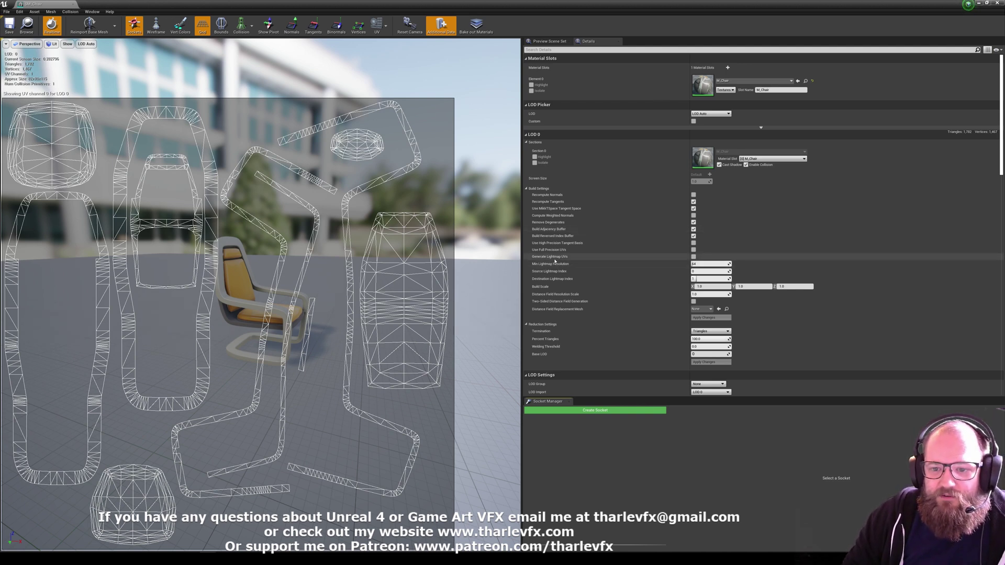
Enable Generate Lightmap UVs, apply changes, and display the new UV Channel 1.
click(693, 256)
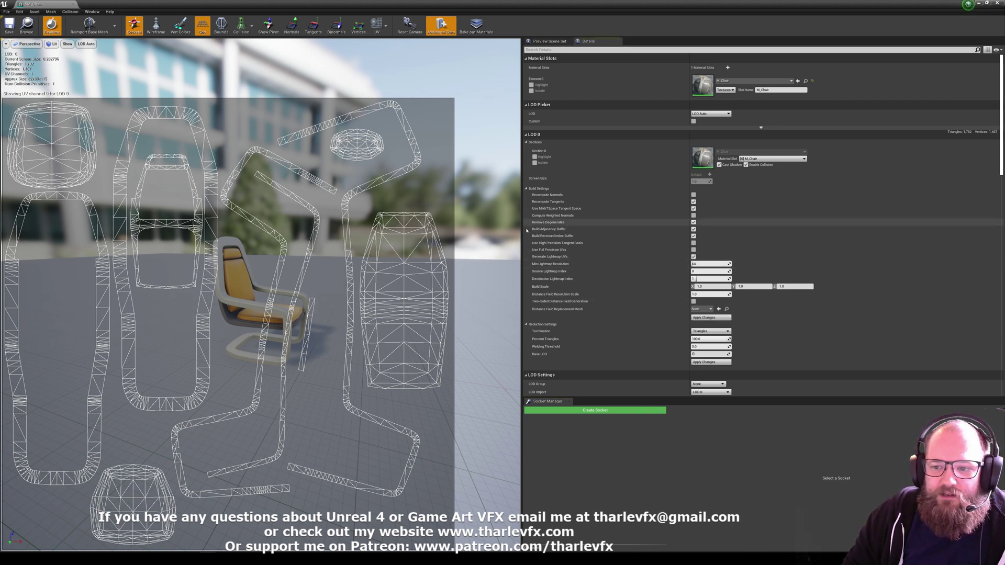
click(711, 318)
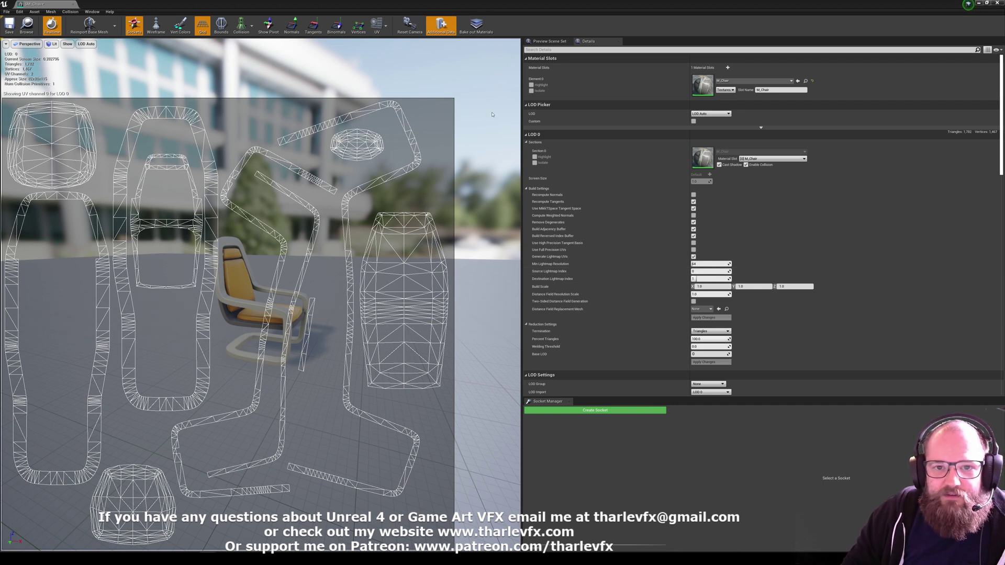
click(377, 25)
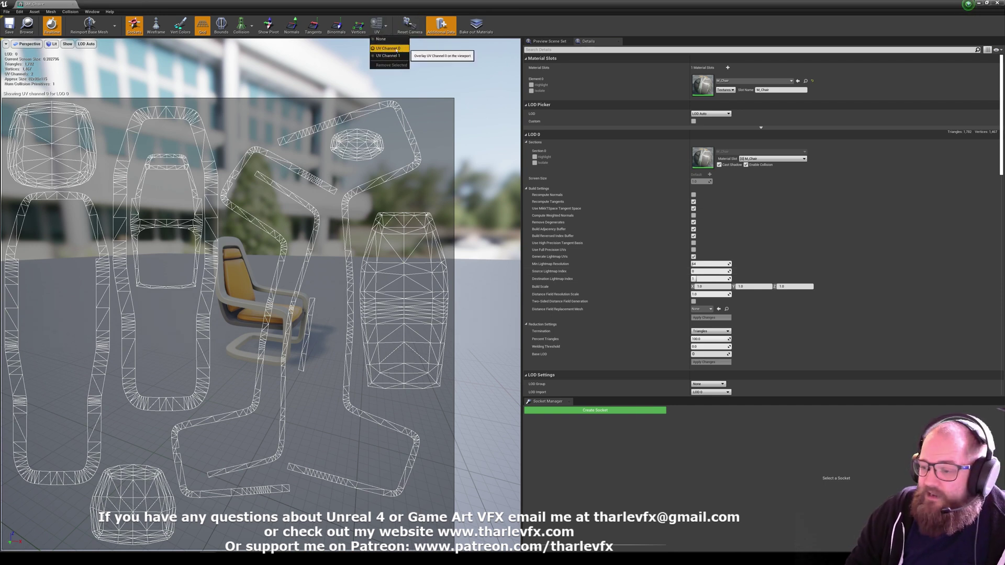
click(394, 56)
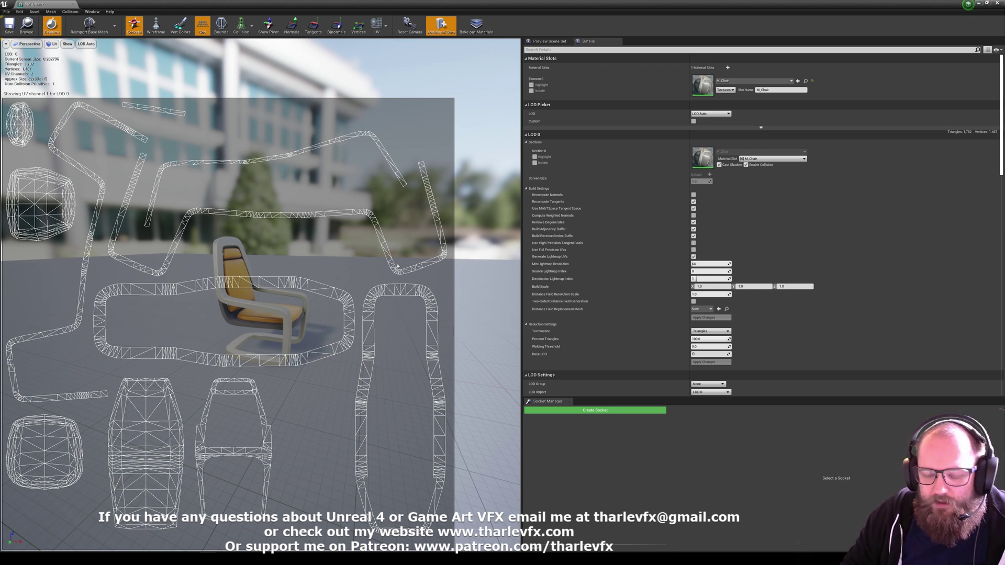
scroll(621, 309, down, 3)
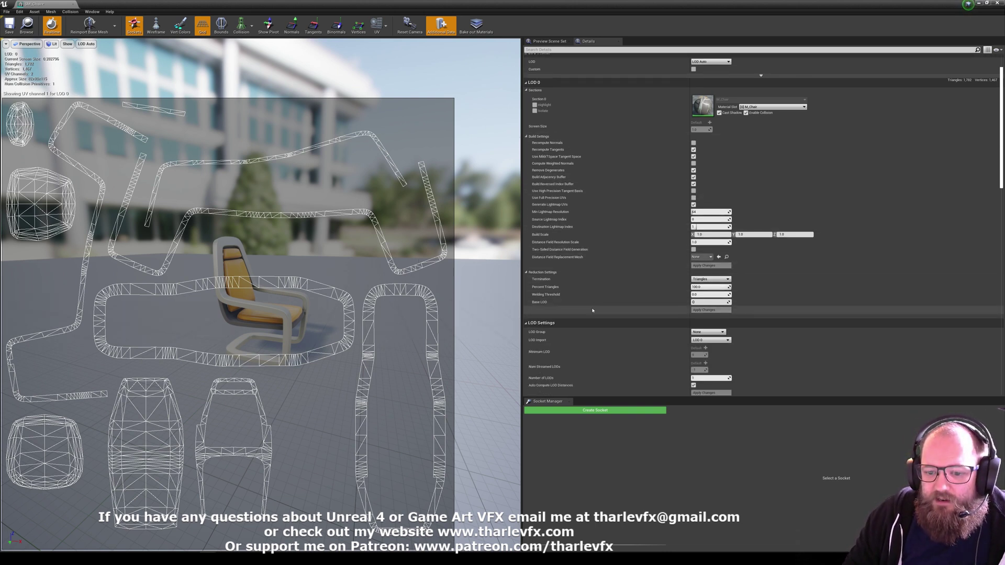
scroll(621, 306, down, 3)
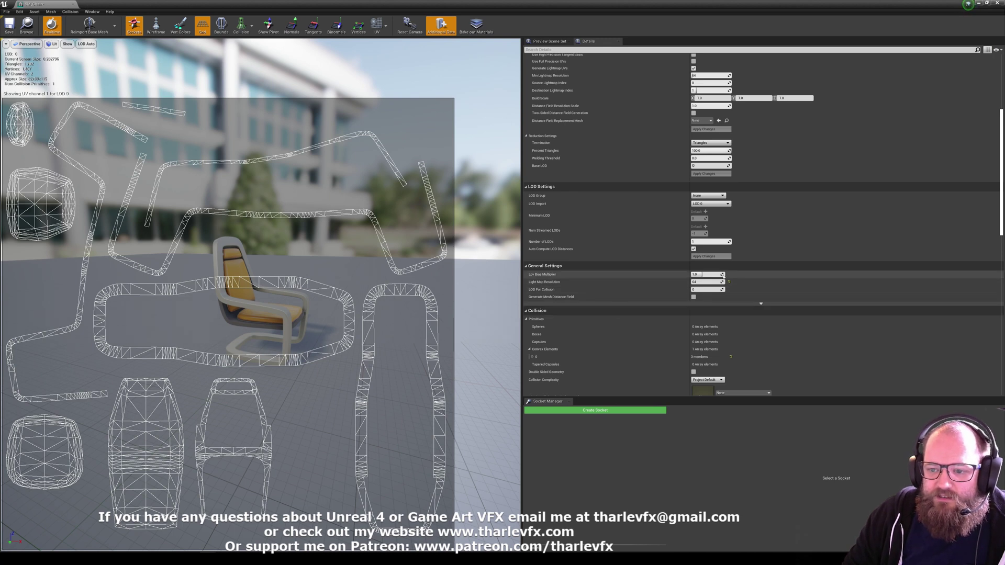
scroll(601, 287, up, 1)
scroll(600, 287, up, 1)
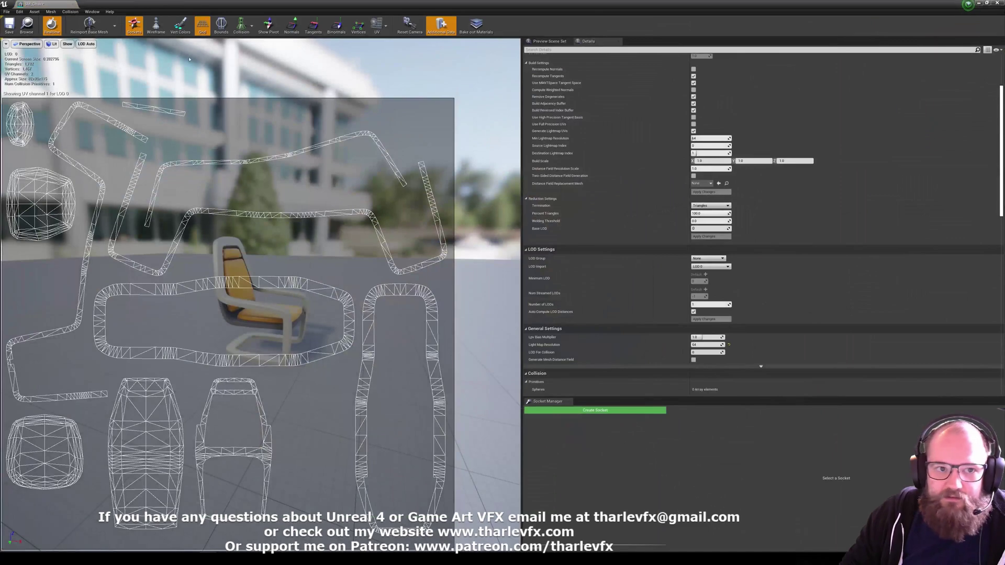
scroll(704, 151, up, 3)
double_click(704, 152)
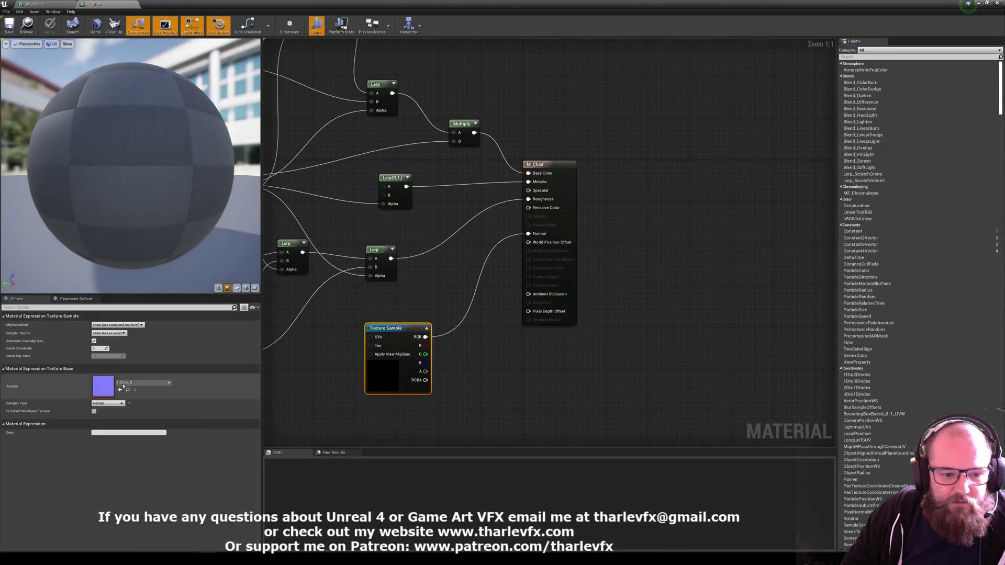
double_click(104, 387)
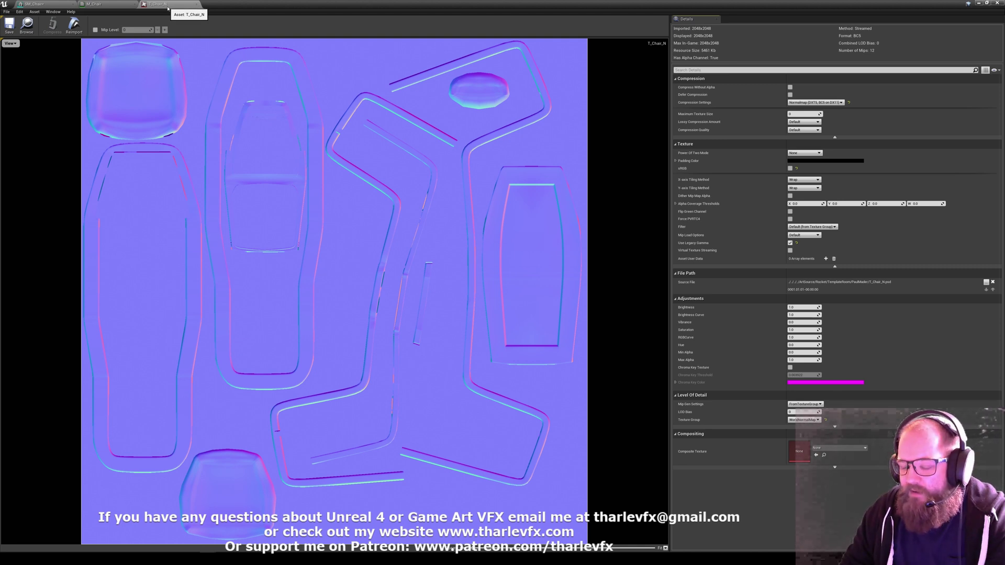
click(104, 5)
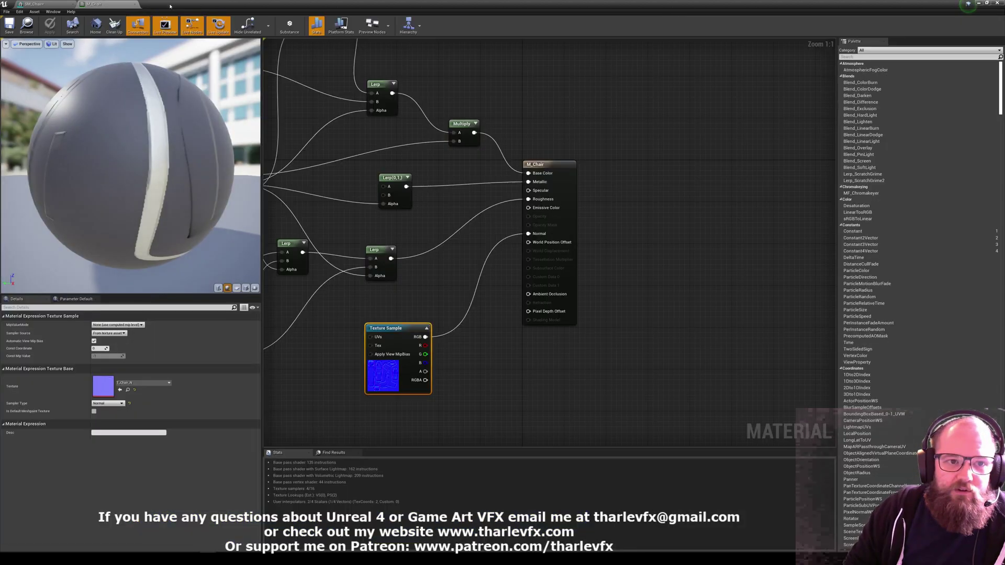
click(35, 4)
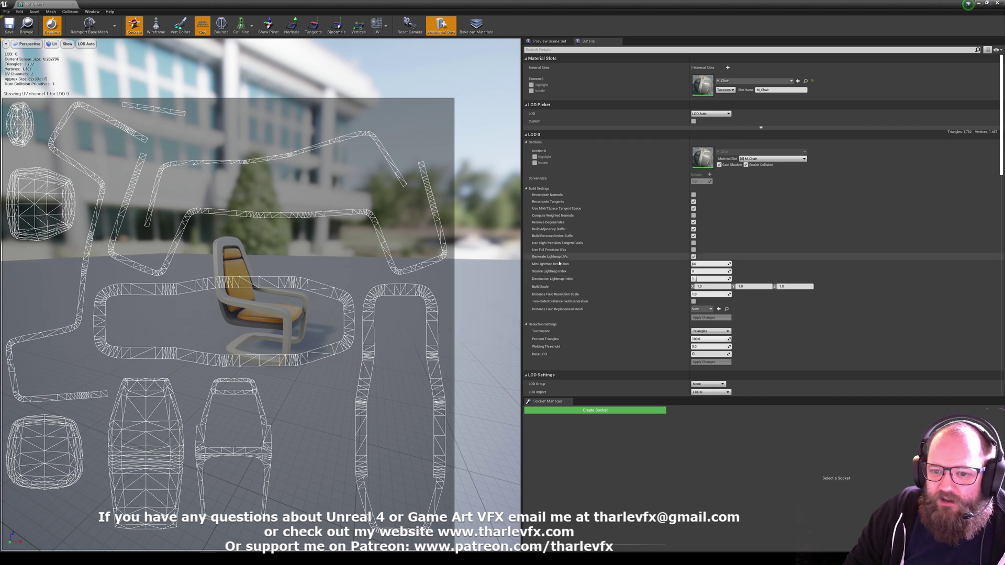
scroll(714, 265, down, 3)
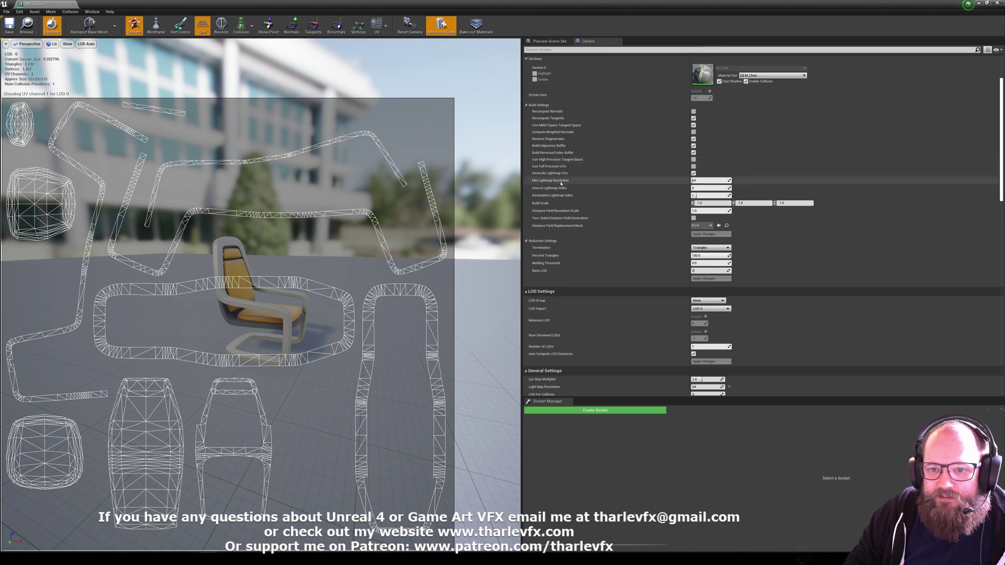
scroll(709, 182, down, 1)
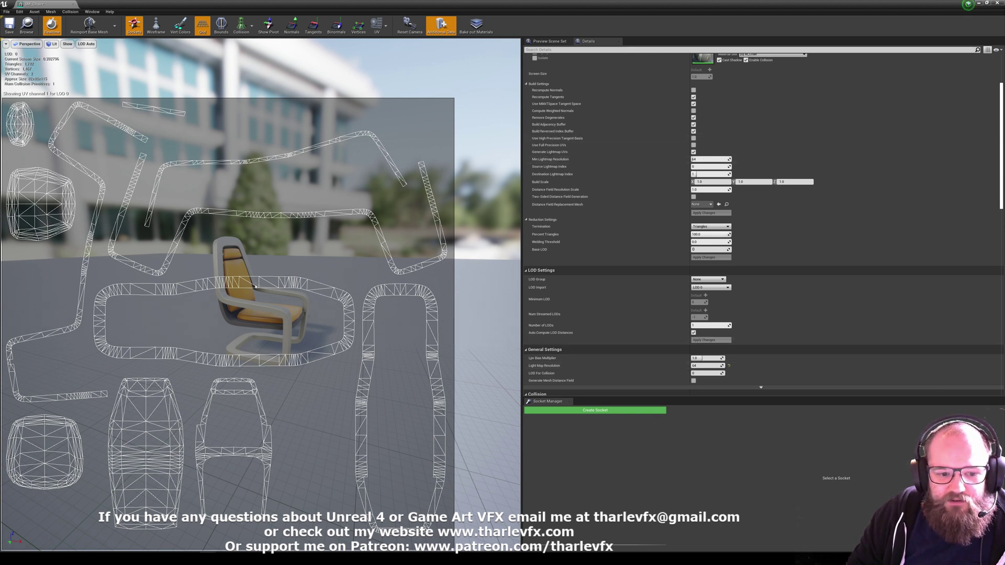
click(713, 158)
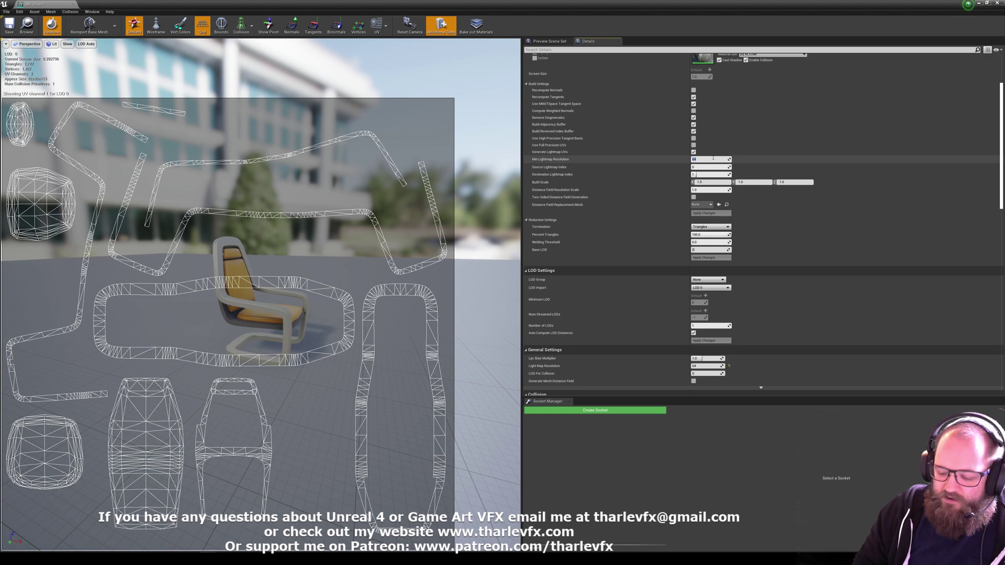
text(32)
click(704, 213)
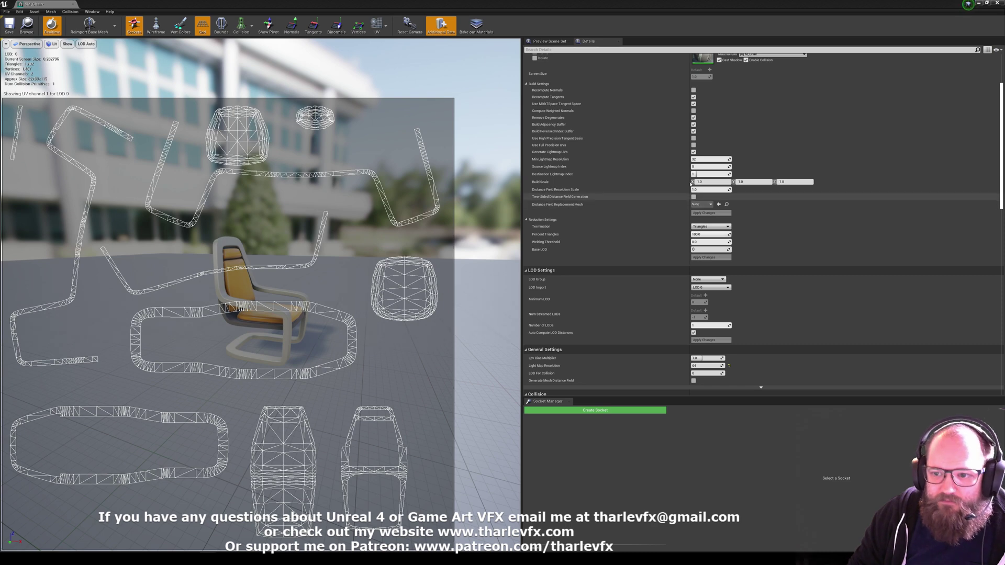
click(709, 160)
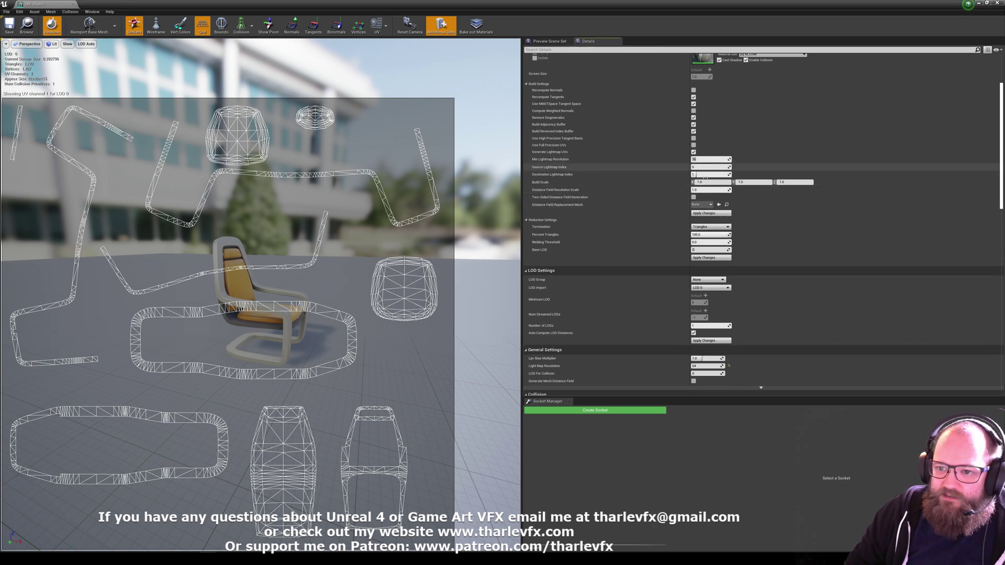
click(704, 213)
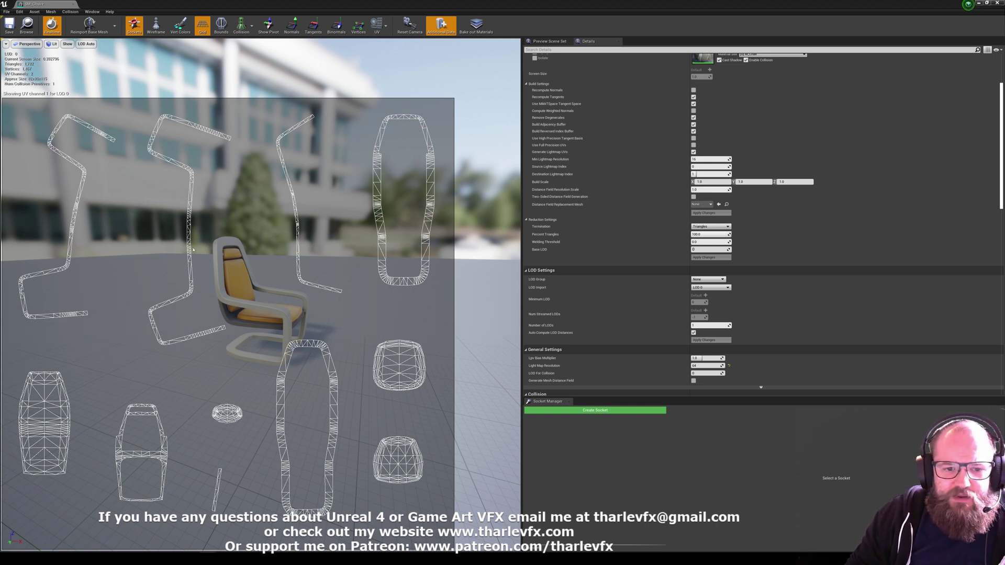
click(706, 159)
text(64)
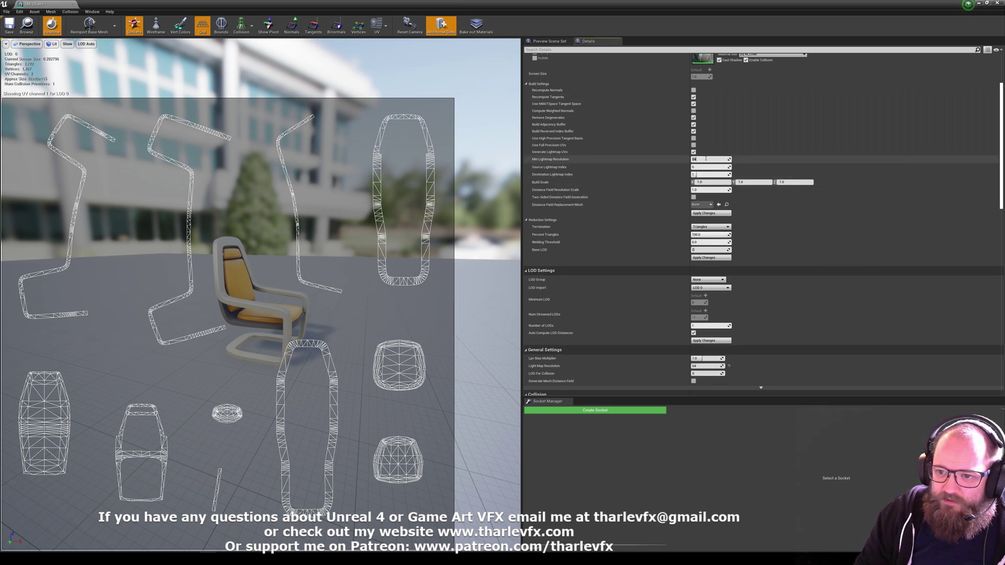
key(Return)
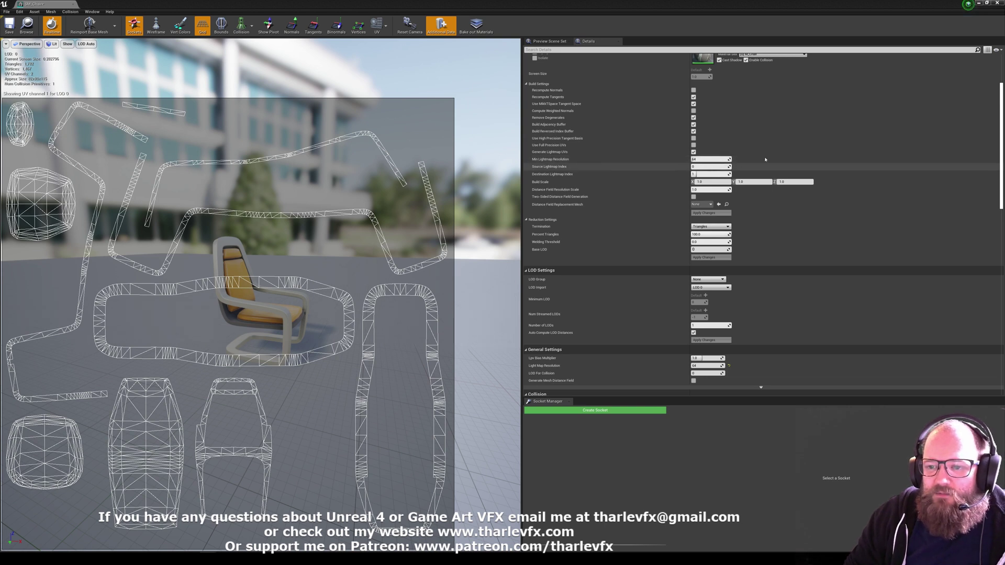
scroll(669, 152, up, 1)
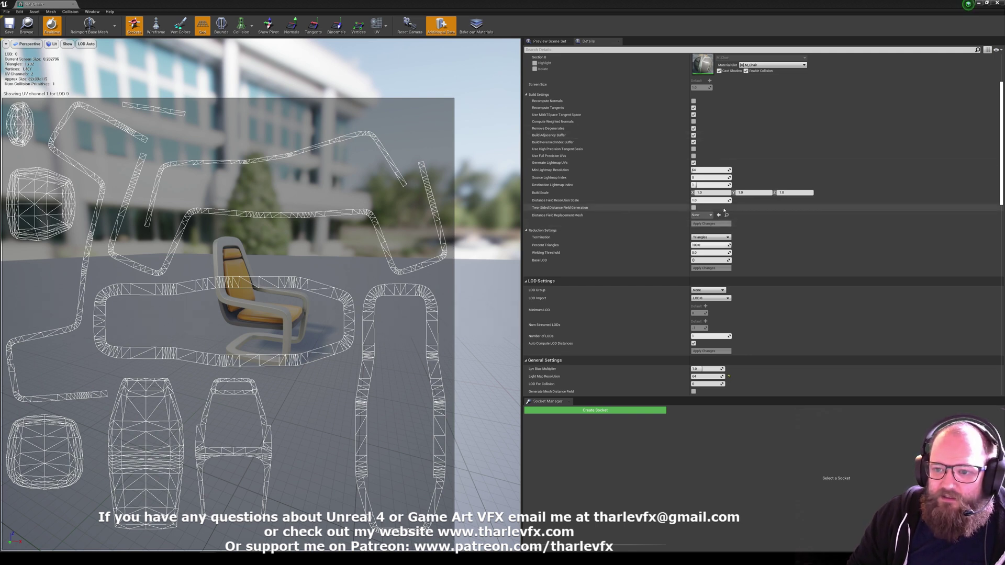
scroll(731, 210, up, 2)
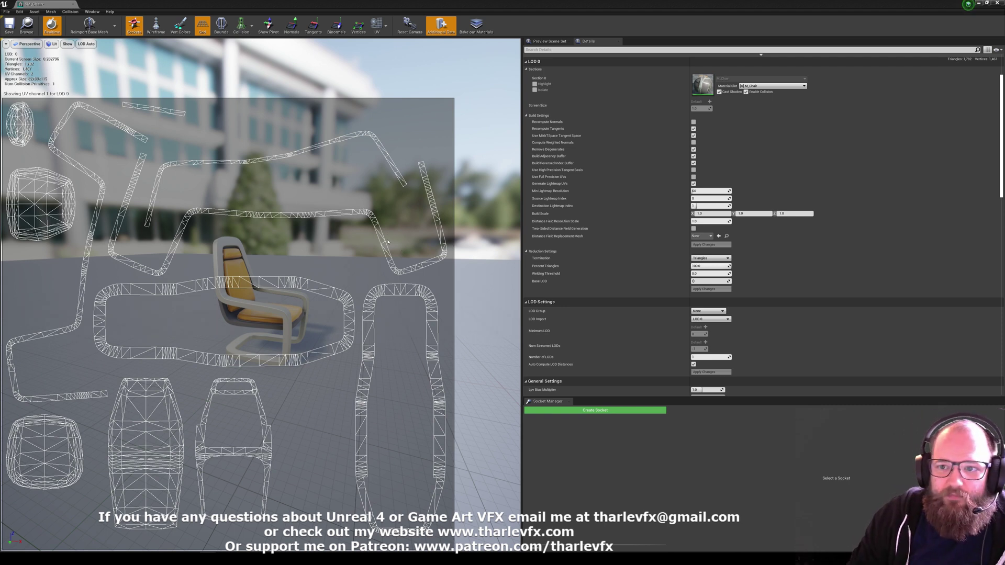
Set the chair's Min Lightmap Resolution to 512, then minimize the mesh editor.
click(386, 25)
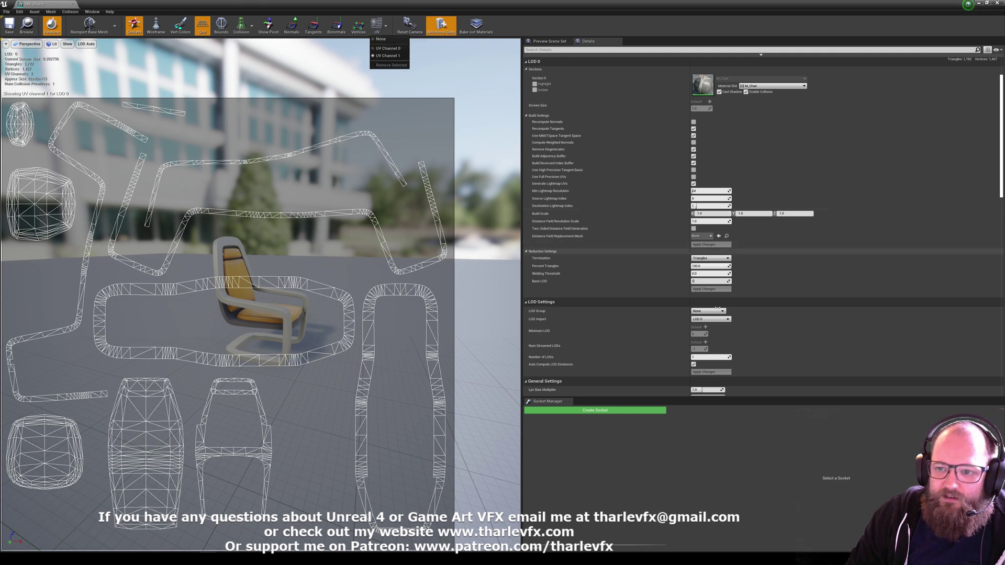
scroll(716, 333, down, 3)
click(713, 127)
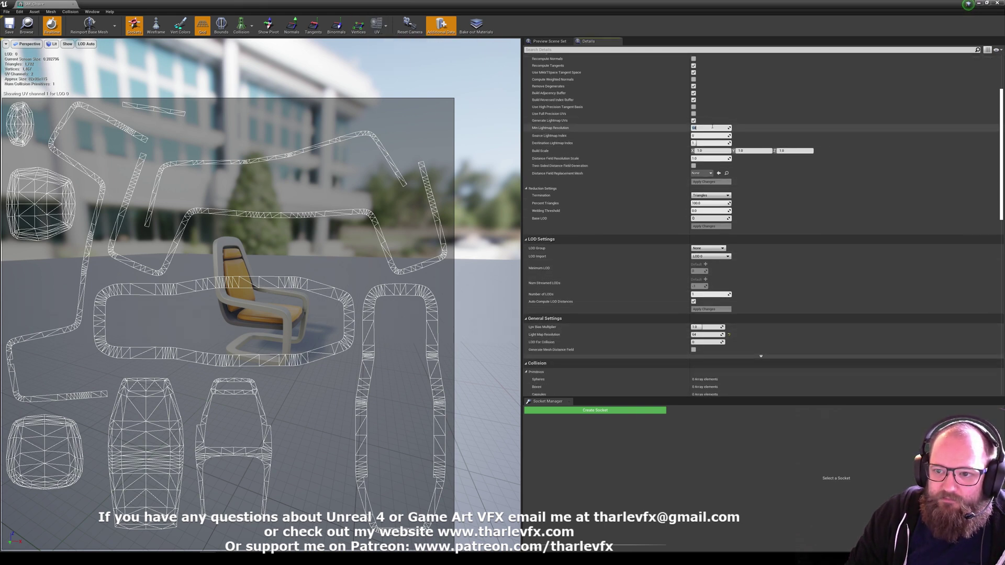
text(512)
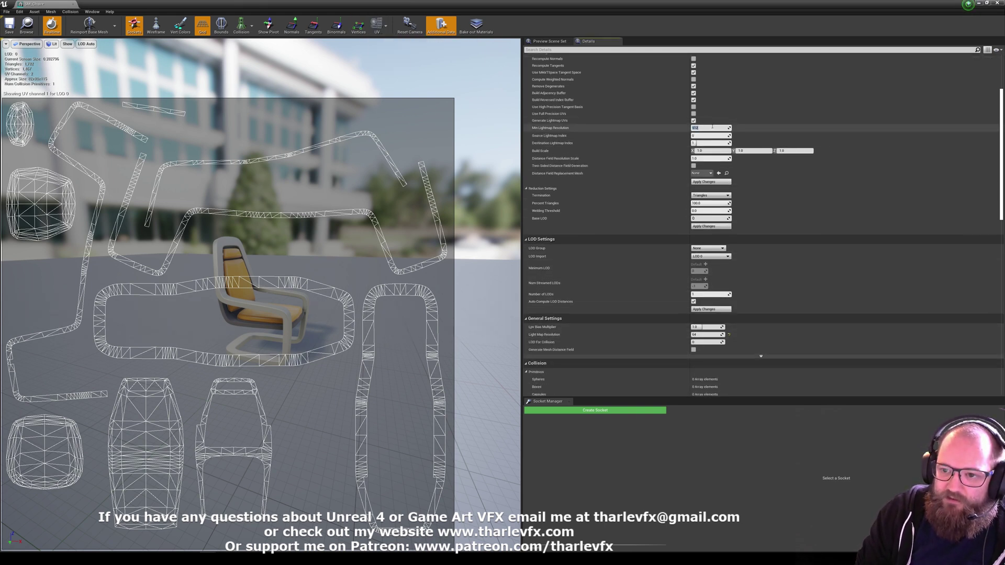
key(Return)
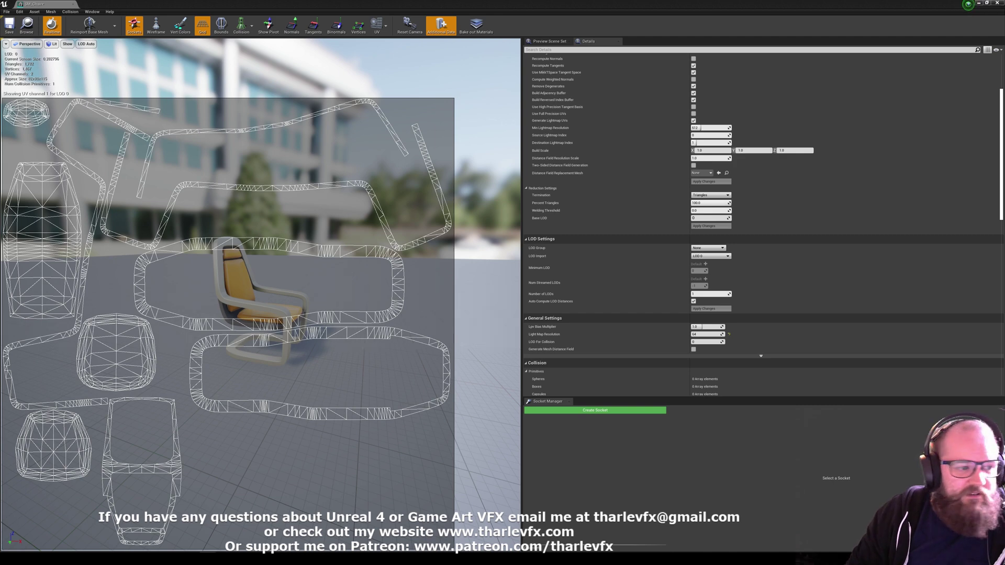
click(980, 4)
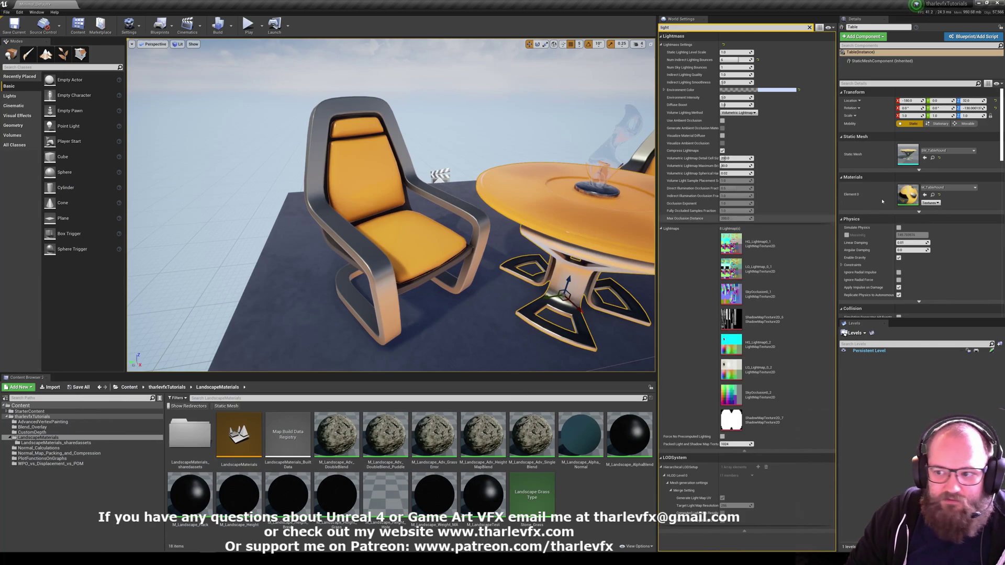
Open SM_TableRound, overlay its UVs, and apply a Min Lightmap Resolution of 128.
double_click(908, 154)
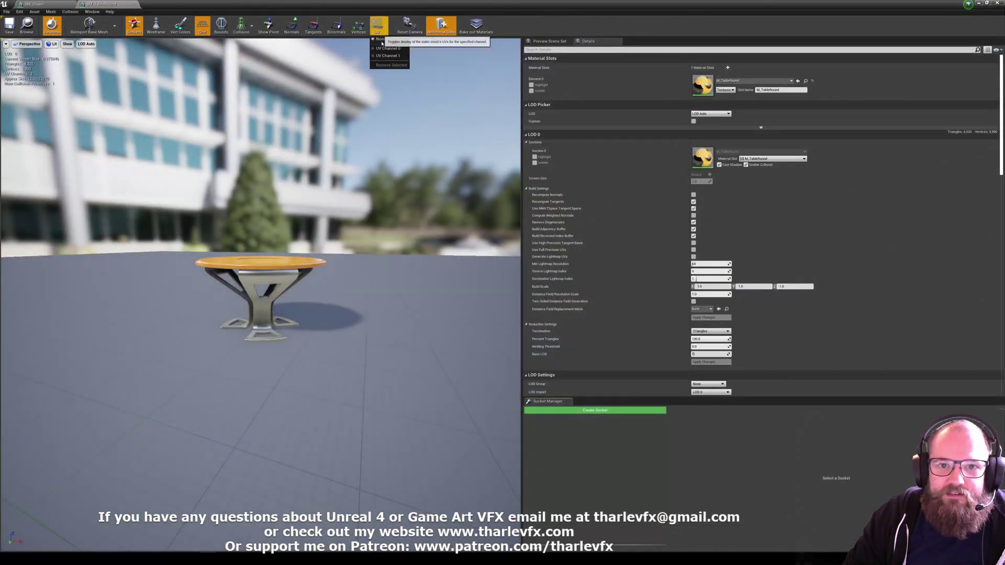
click(376, 23)
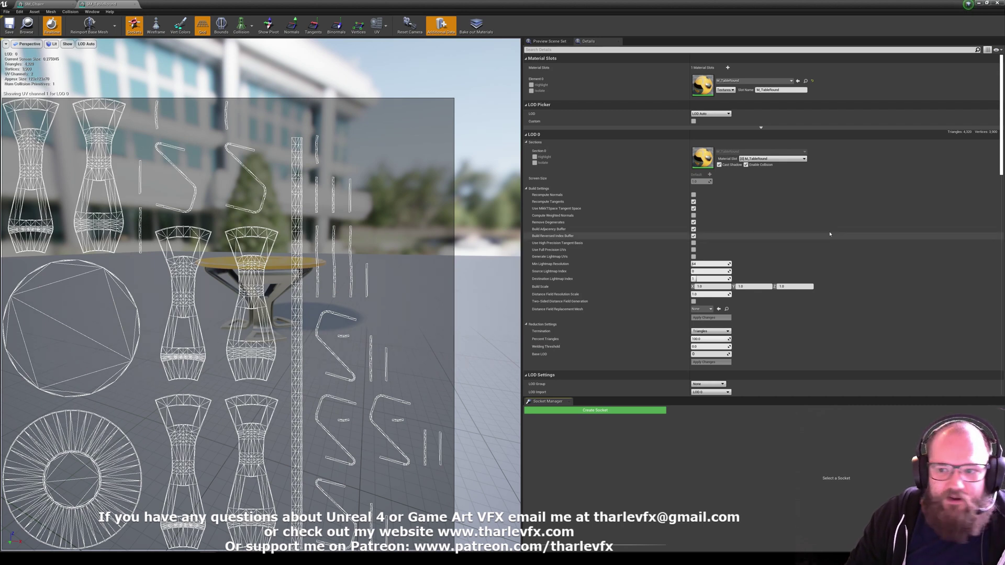
click(709, 264)
text(128)
key(Return)
click(714, 317)
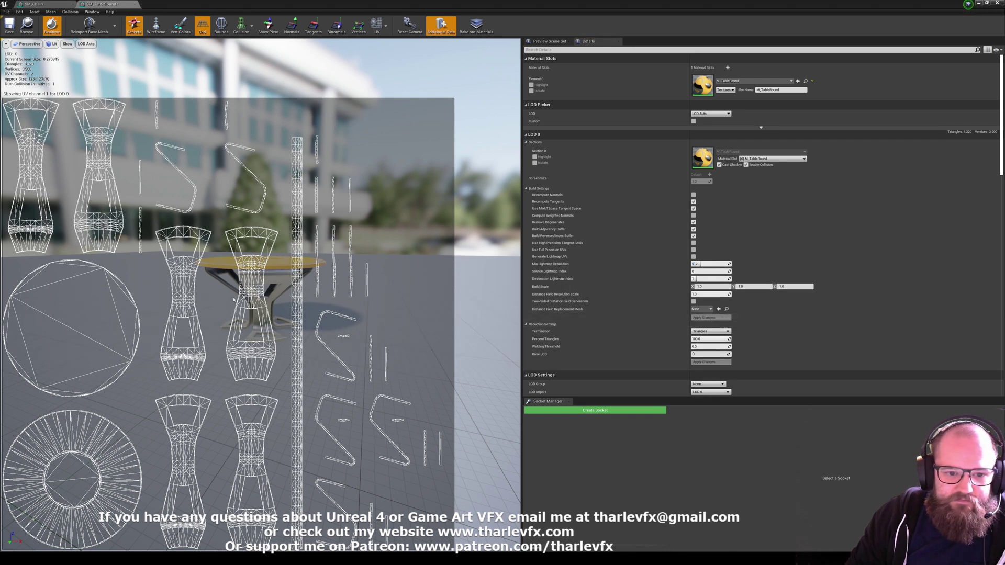
Enable Generate Lightmap UVs for the table, apply, and keep lightmap resolution at 128.
scroll(735, 253, down, 2)
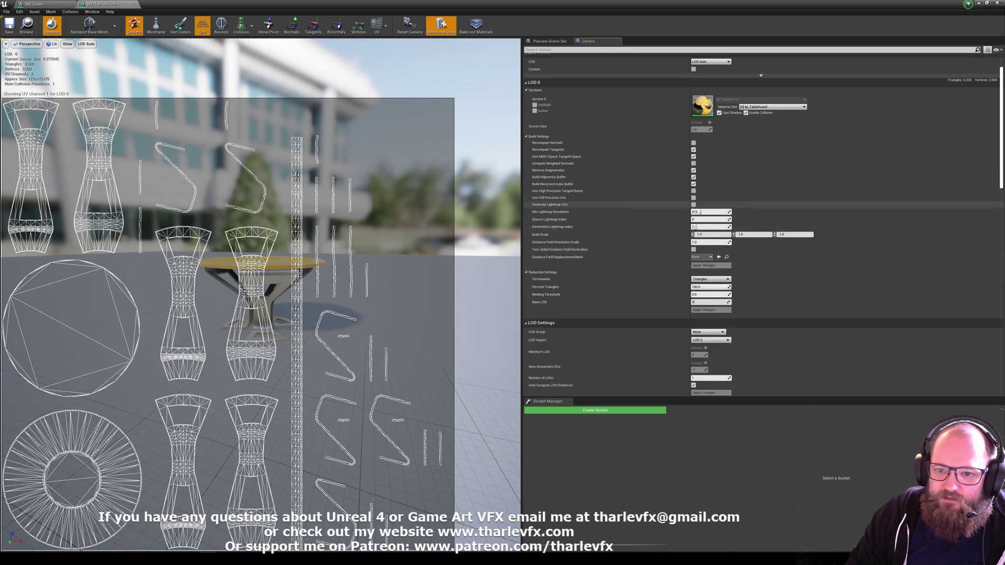
click(693, 204)
click(711, 265)
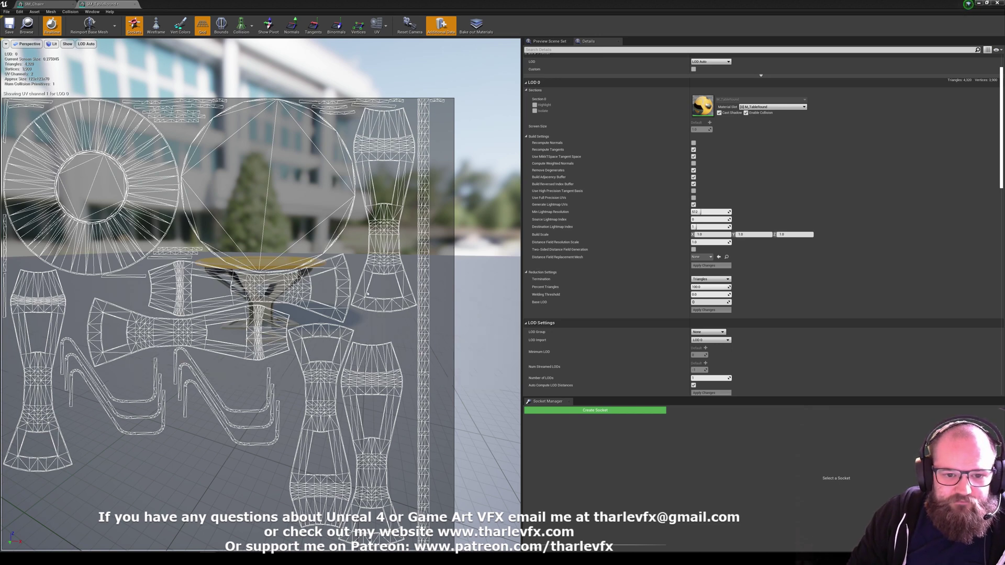
click(715, 212)
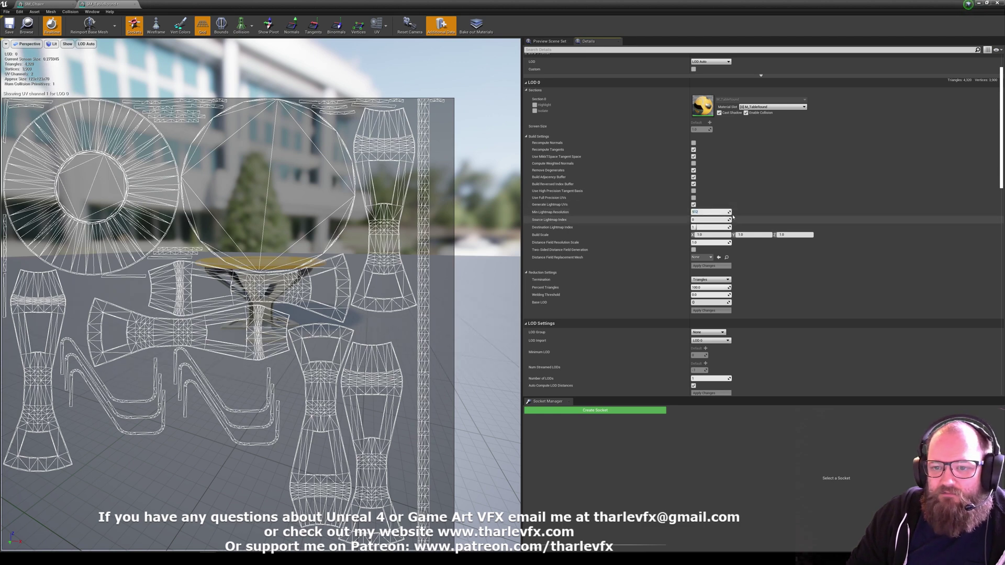
scroll(727, 213, down, 3)
click(696, 345)
key(Return)
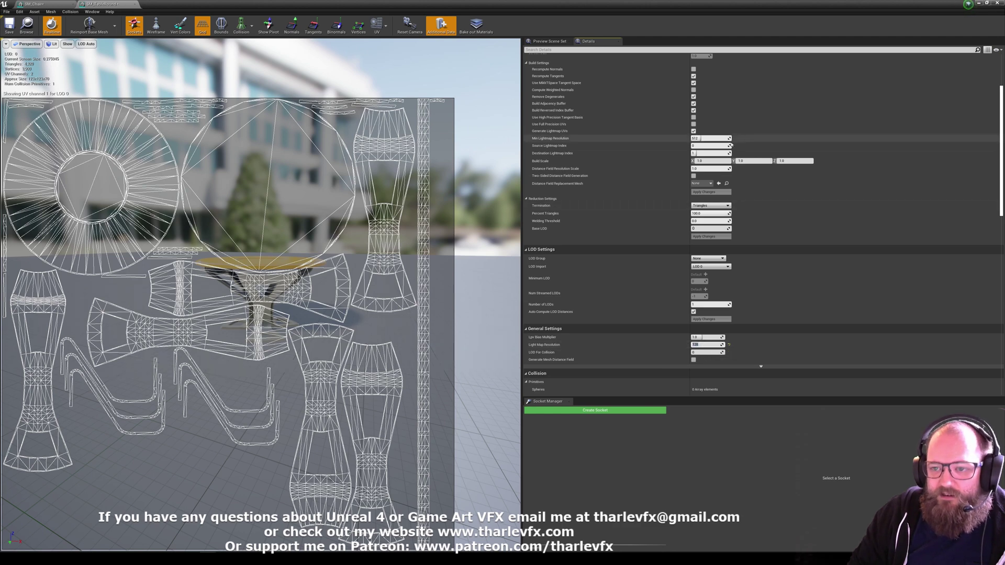
Commit Min Lightmap Resolution 128 so the table's lightmap UVs regenerate.
click(716, 137)
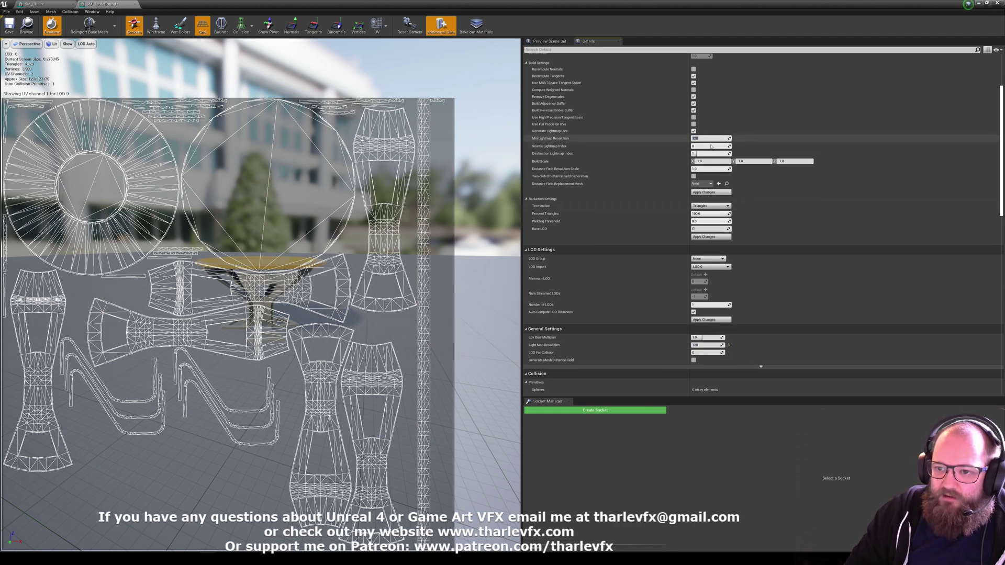
key(Return)
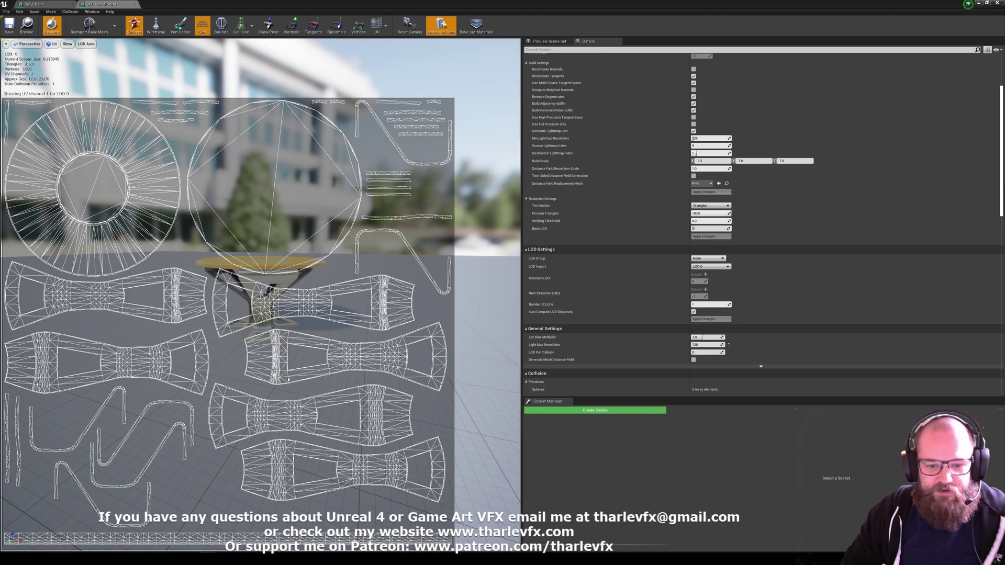
Read the Auto-Generating Lightmap UVs section of the Unwrapping UVs for Lightmaps docs.
key(alt+Tab)
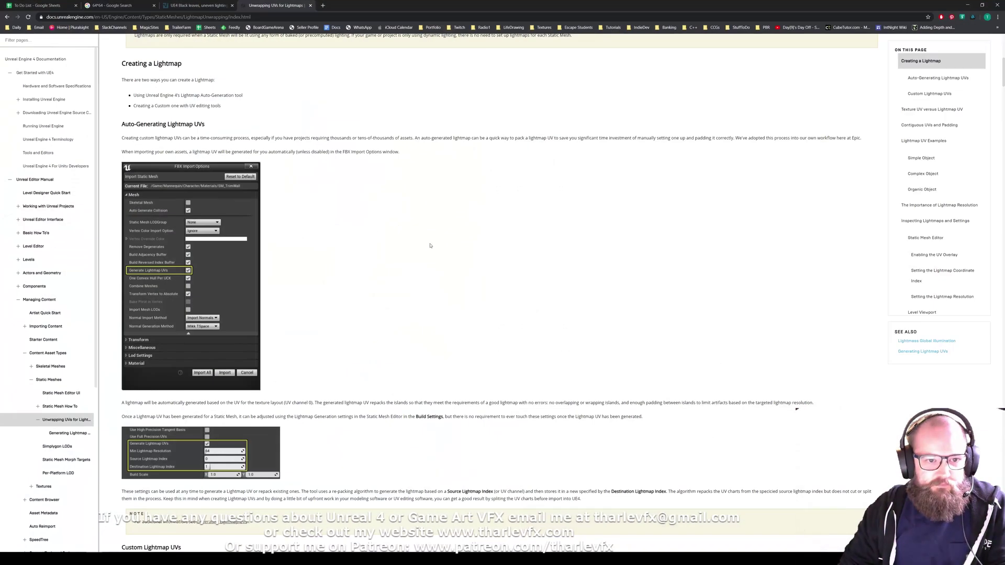
scroll(499, 345, up, 8)
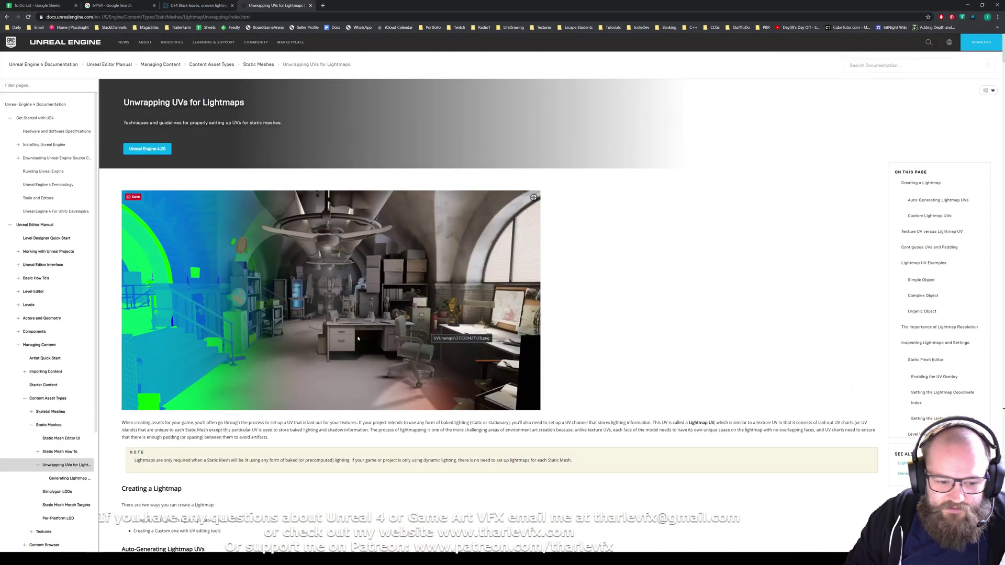
scroll(353, 342, down, 6)
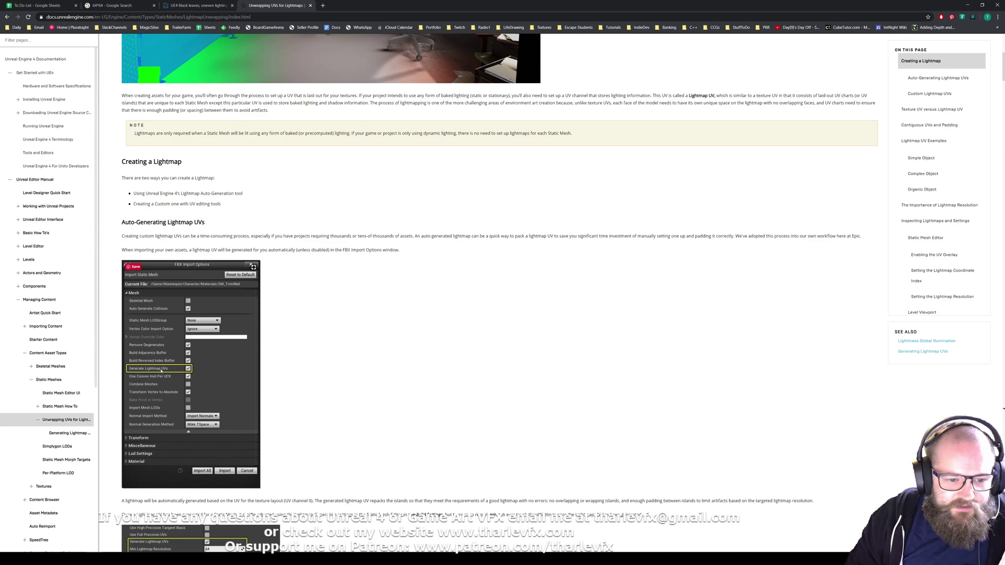
scroll(541, 368, down, 4)
scroll(235, 316, down, 4)
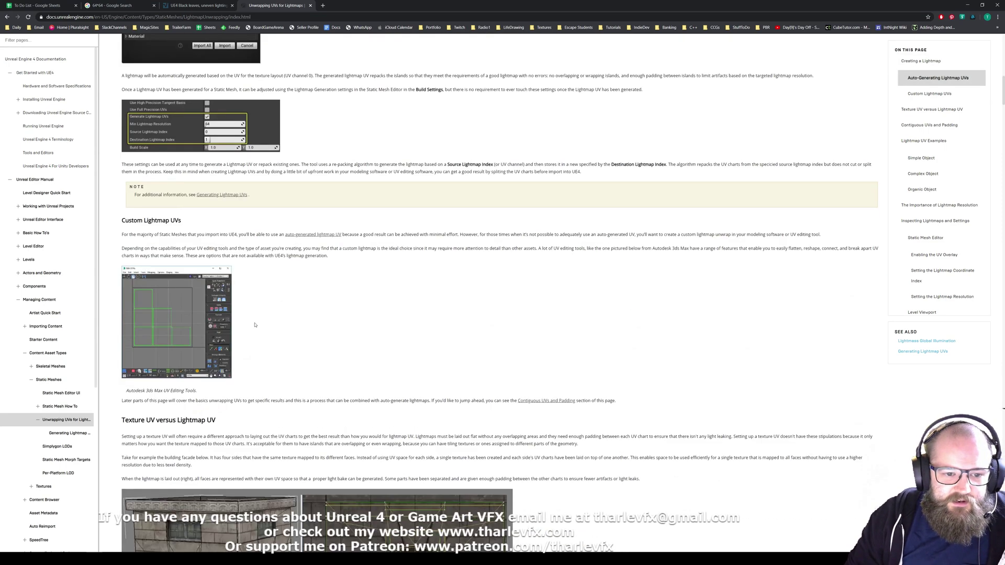
scroll(193, 131, up, 1)
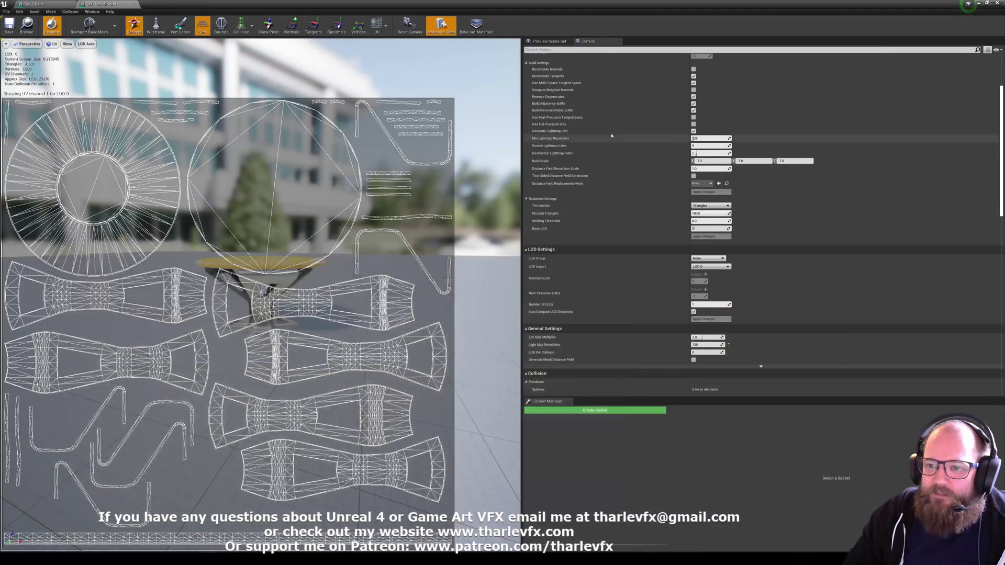
scroll(611, 136, up, 1)
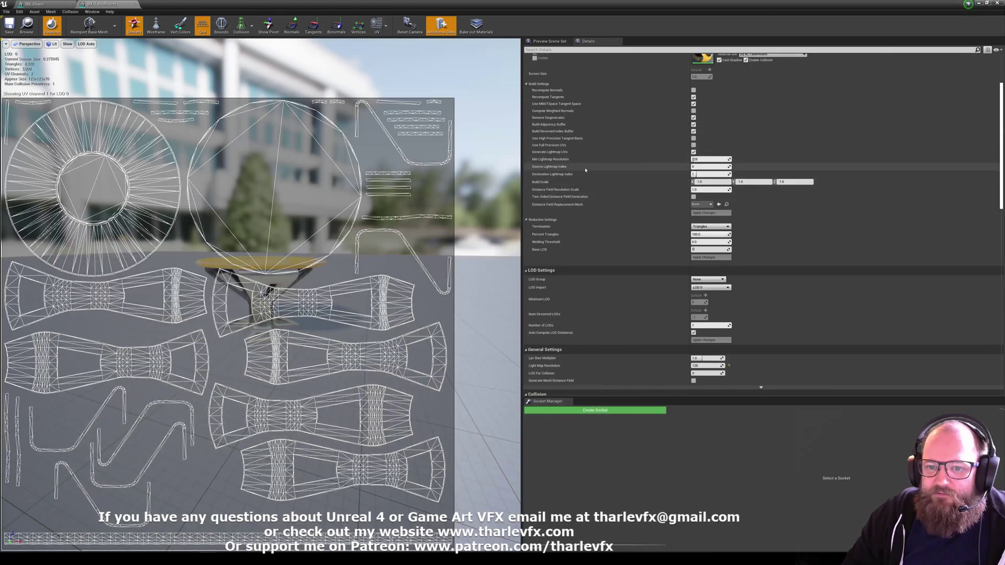
Review the table's Source Lightmap Index and available UV channels without changing them.
click(705, 167)
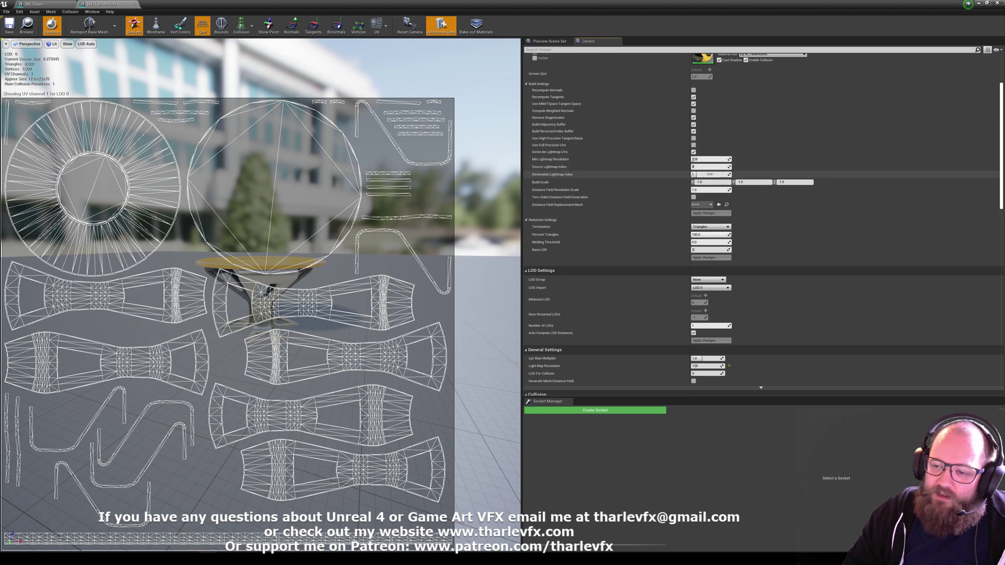
click(710, 166)
click(385, 25)
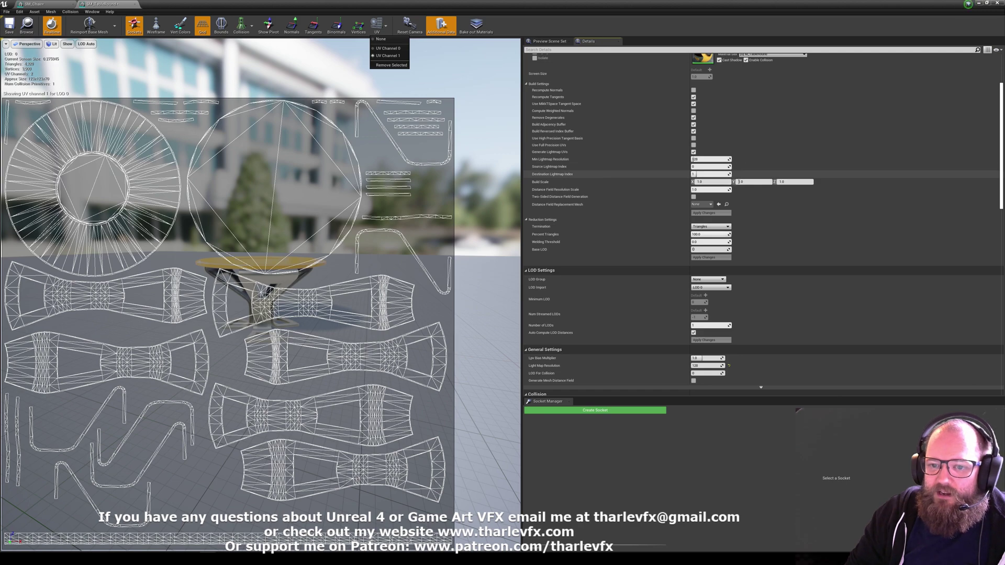
click(429, 196)
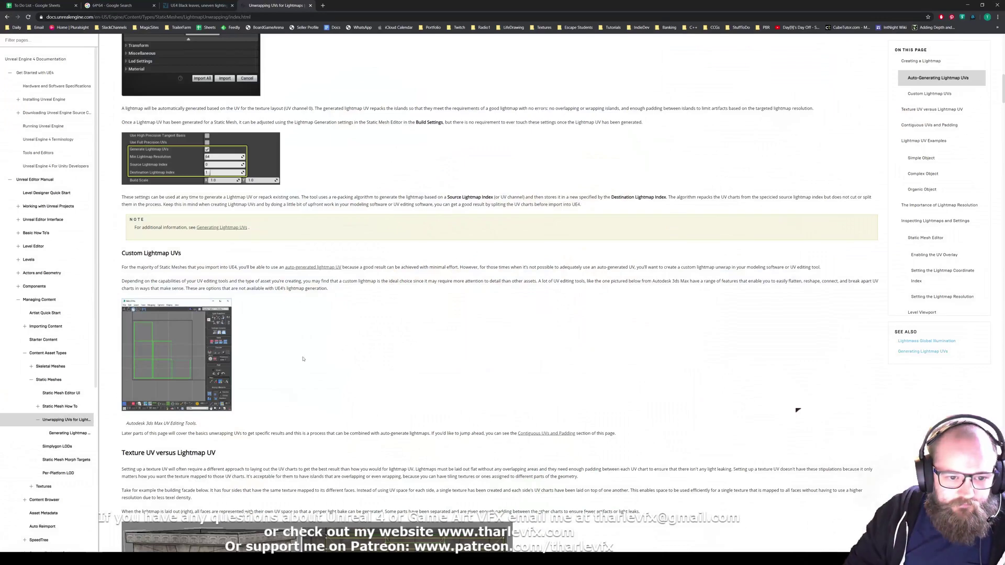
Scroll past Custom Lightmap UVs to the Texture UV versus Lightmap UV building layouts.
scroll(303, 359, down, 4)
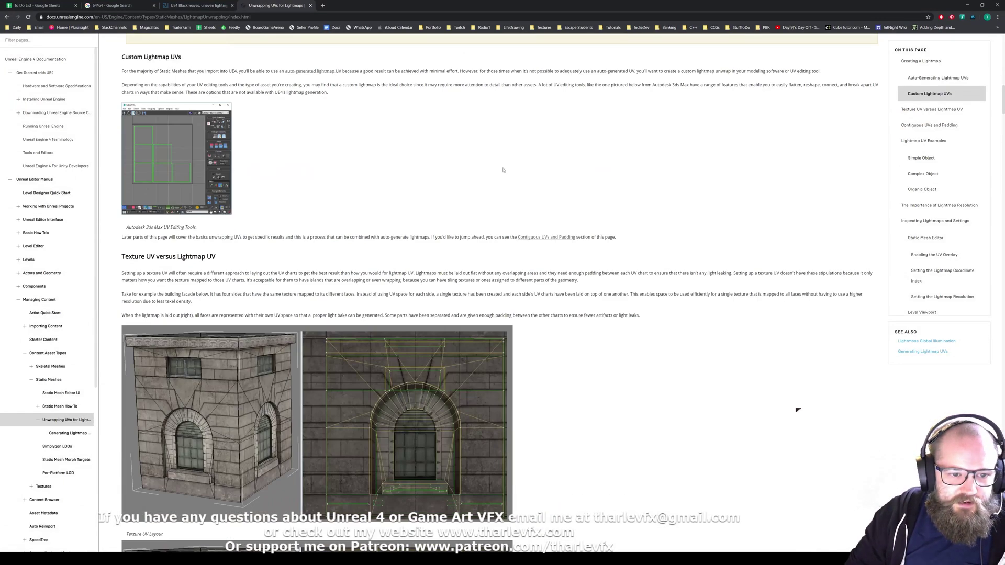
scroll(498, 173, down, 2)
scroll(226, 148, up, 3)
scroll(558, 253, down, 6)
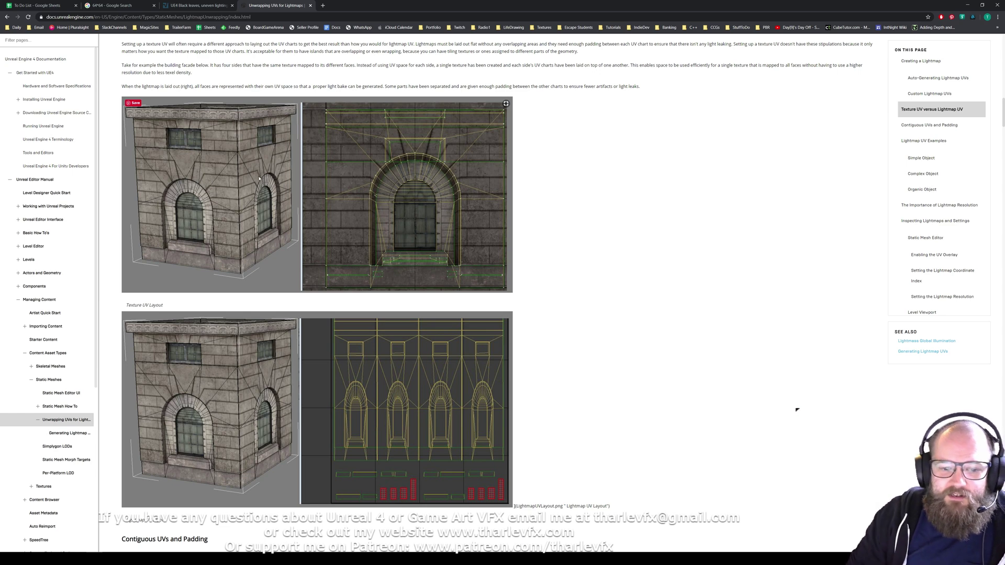
scroll(260, 179, down, 1)
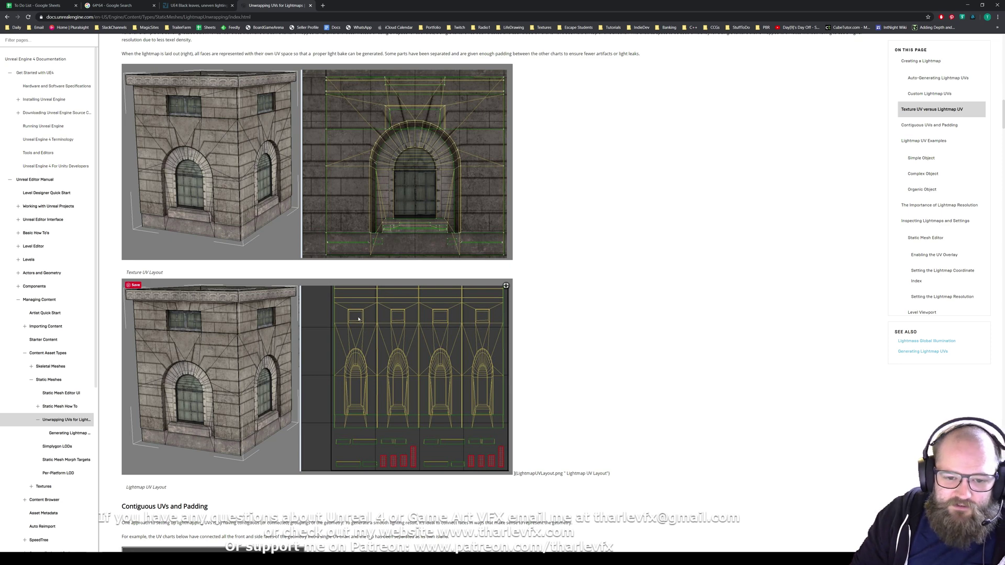
Scroll through the Contiguous UVs and Padding section to the wasted-versus-necessary padding diagram.
scroll(337, 446, down, 5)
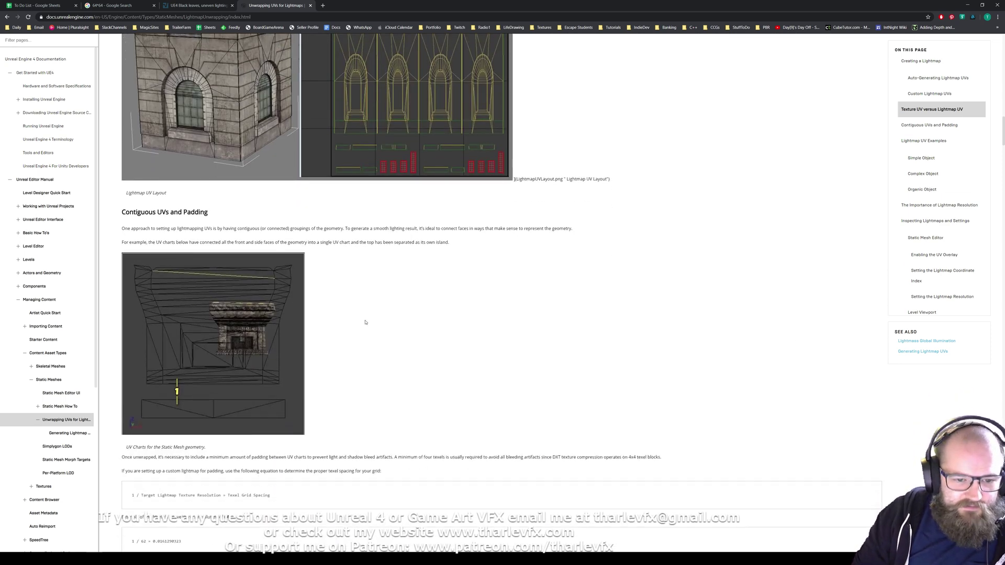
scroll(180, 352, down, 1)
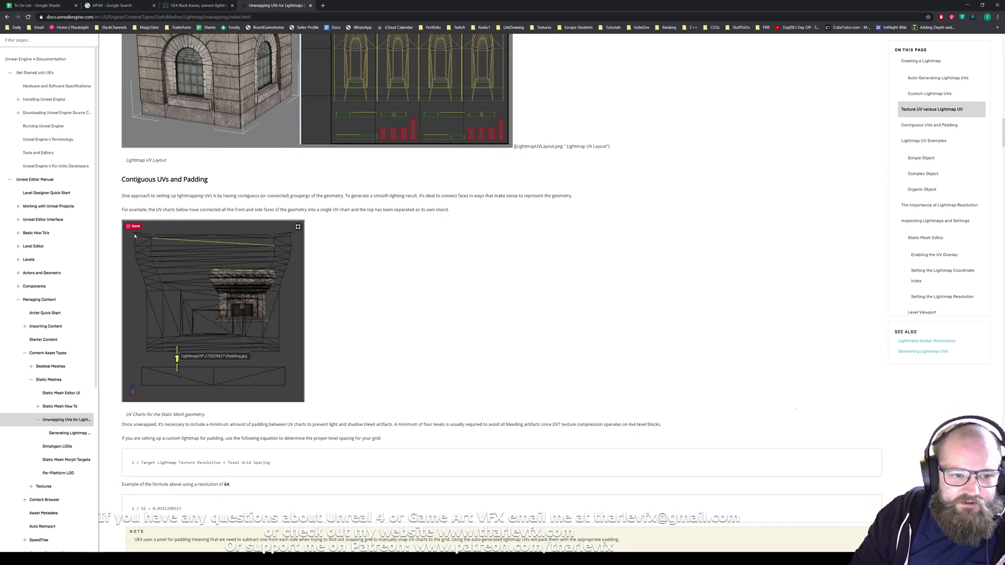
scroll(189, 74, up, 1)
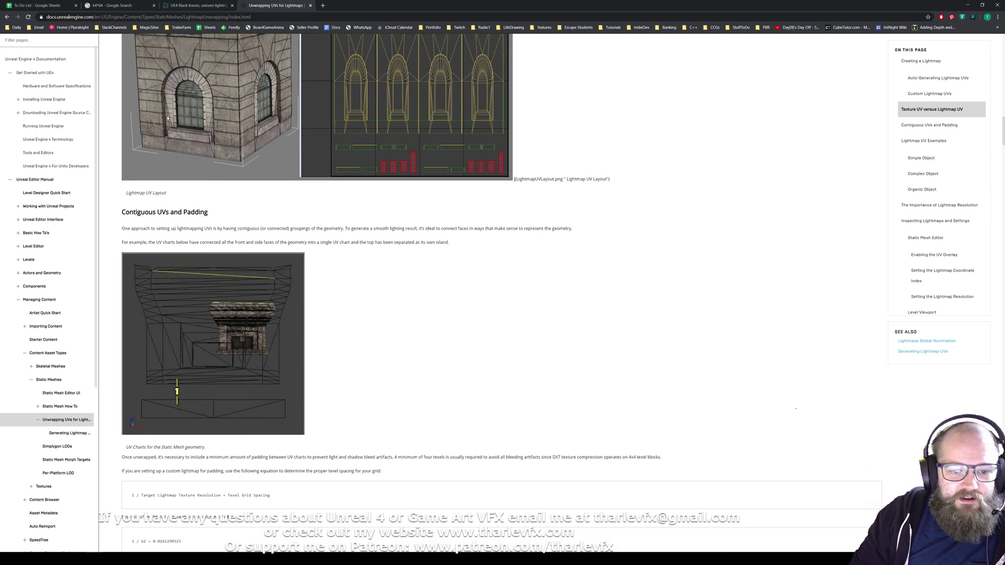
scroll(167, 118, up, 1)
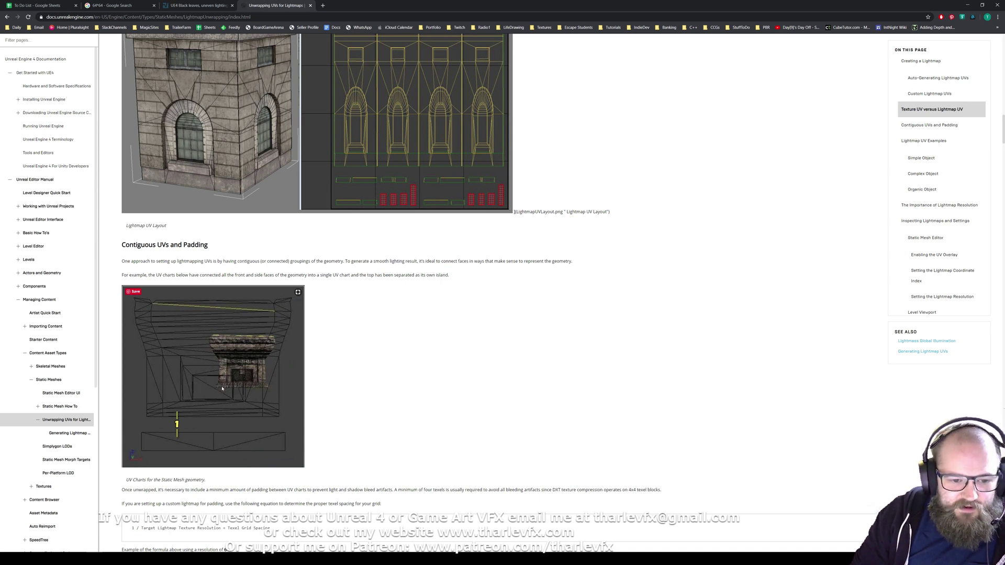
scroll(150, 347, down, 1)
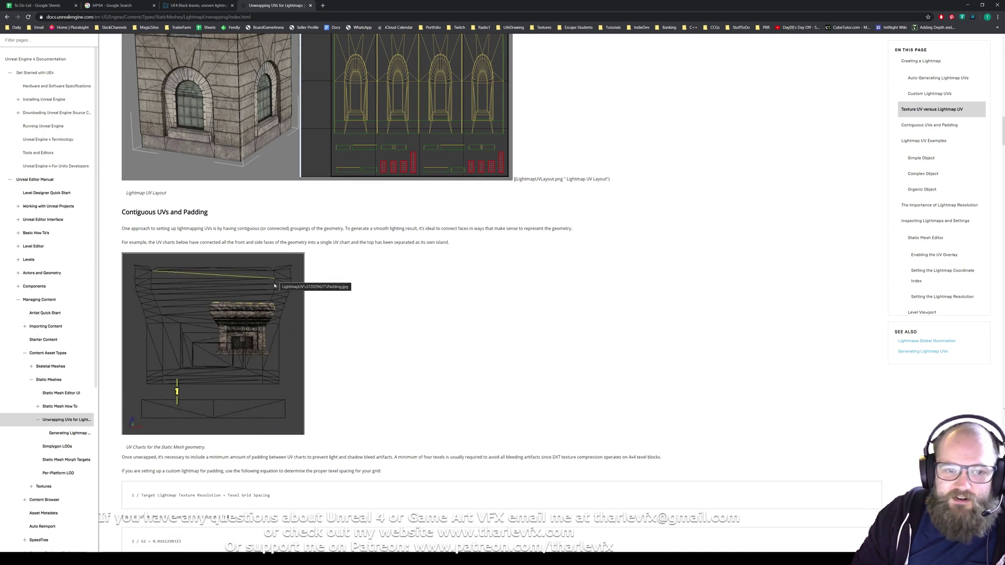
scroll(235, 366, up, 1)
scroll(242, 374, down, 2)
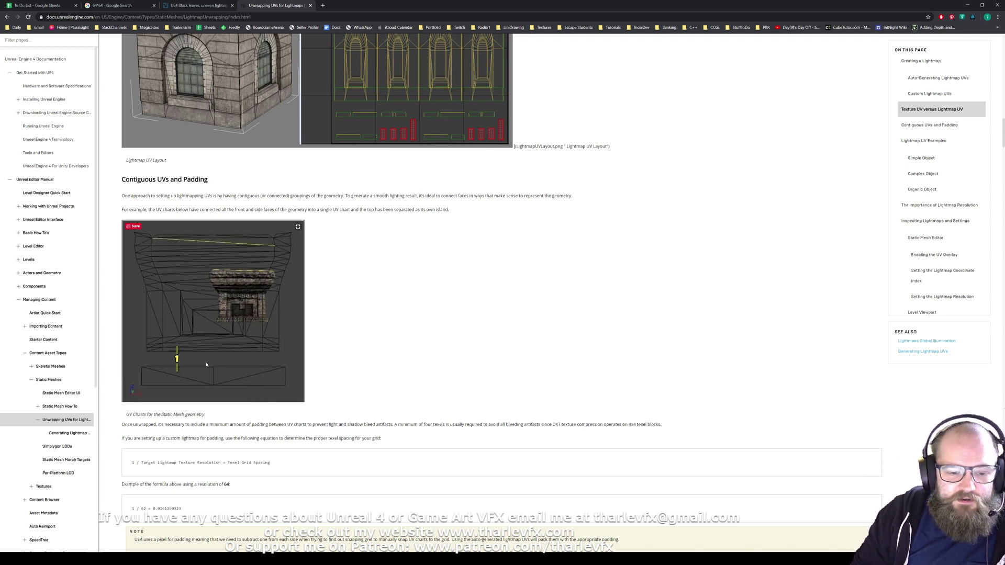
scroll(205, 370, down, 6)
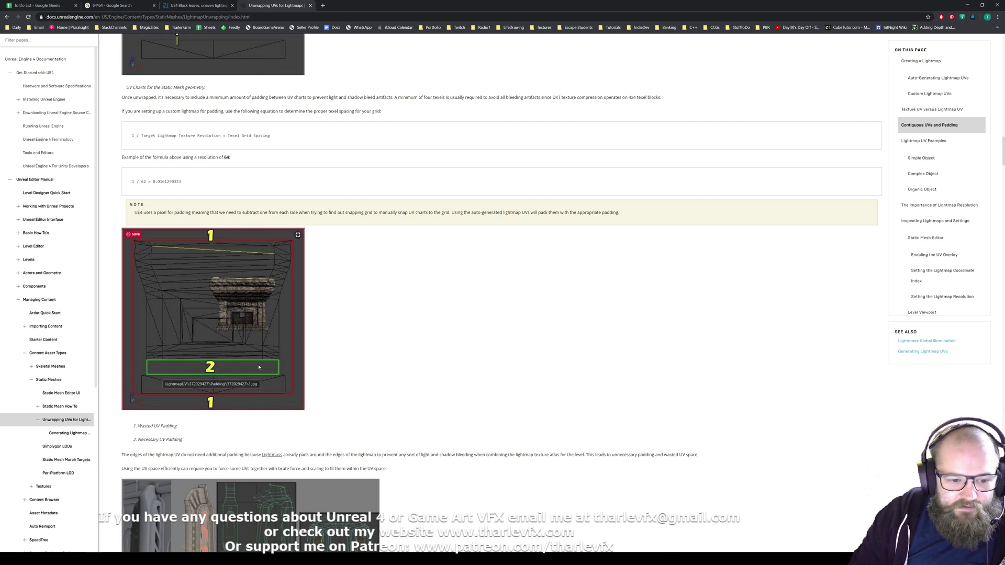
scroll(258, 367, down, 3)
scroll(166, 405, up, 2)
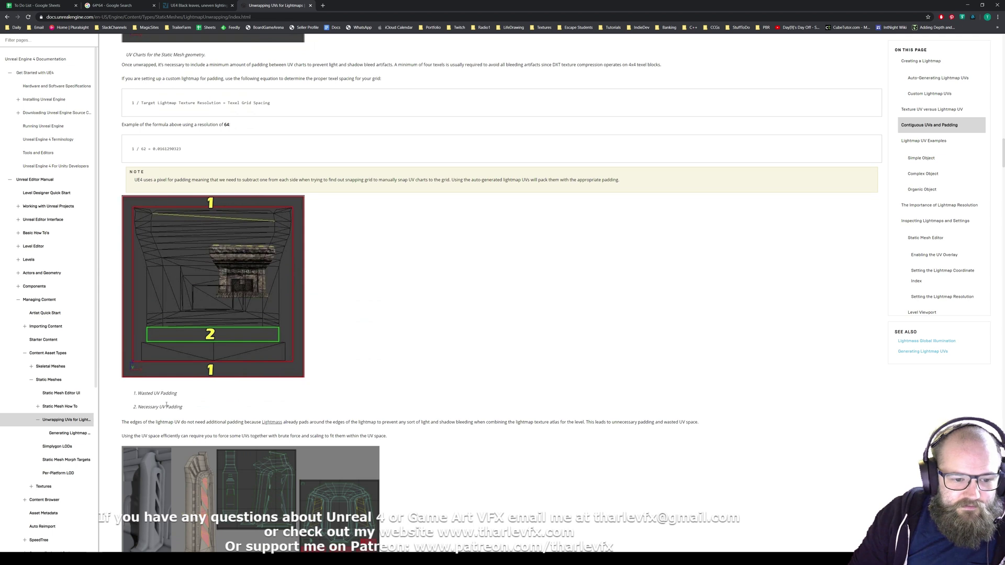
Highlight the 'Wasted UV Padding' caption, clear it, then scroll on to Lightmap UV Examples.
triple_click(136, 394)
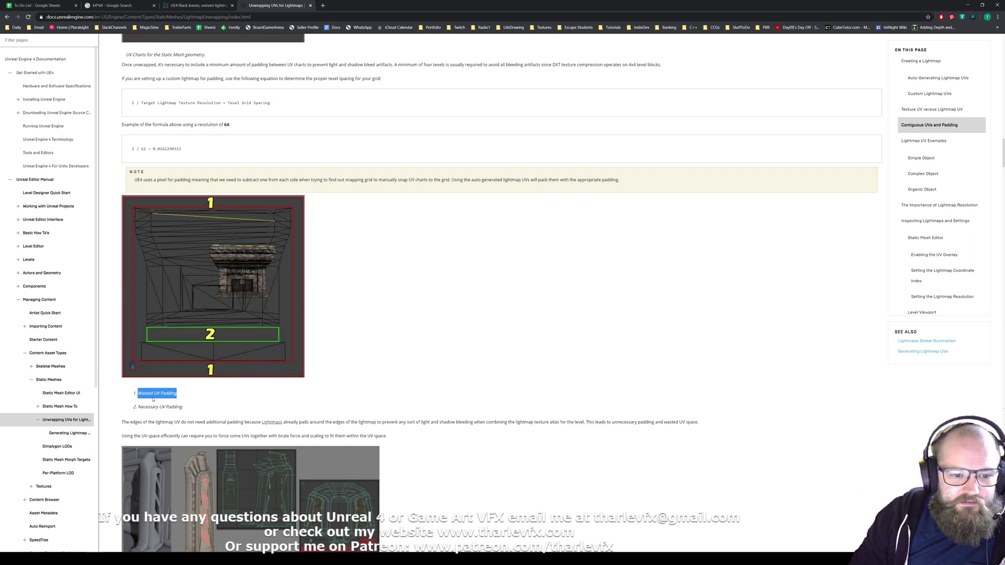
click(314, 379)
scroll(405, 407, down, 2)
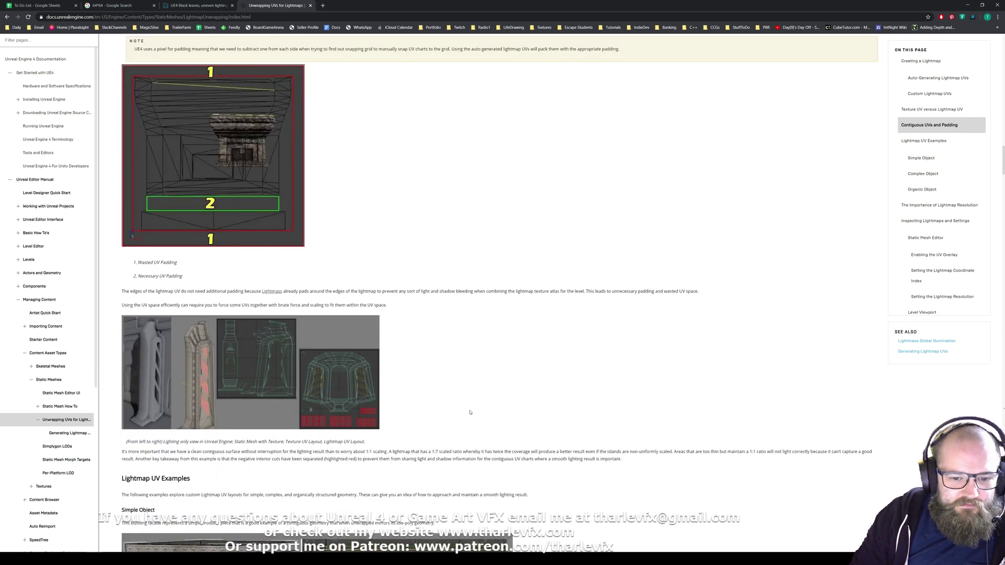
scroll(212, 133, up, 4)
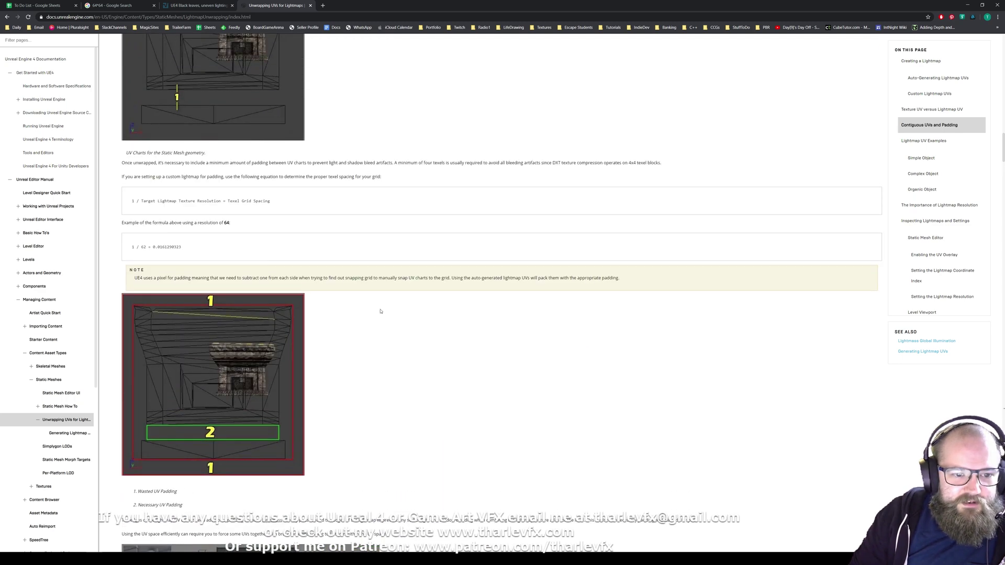
scroll(453, 342, up, 1)
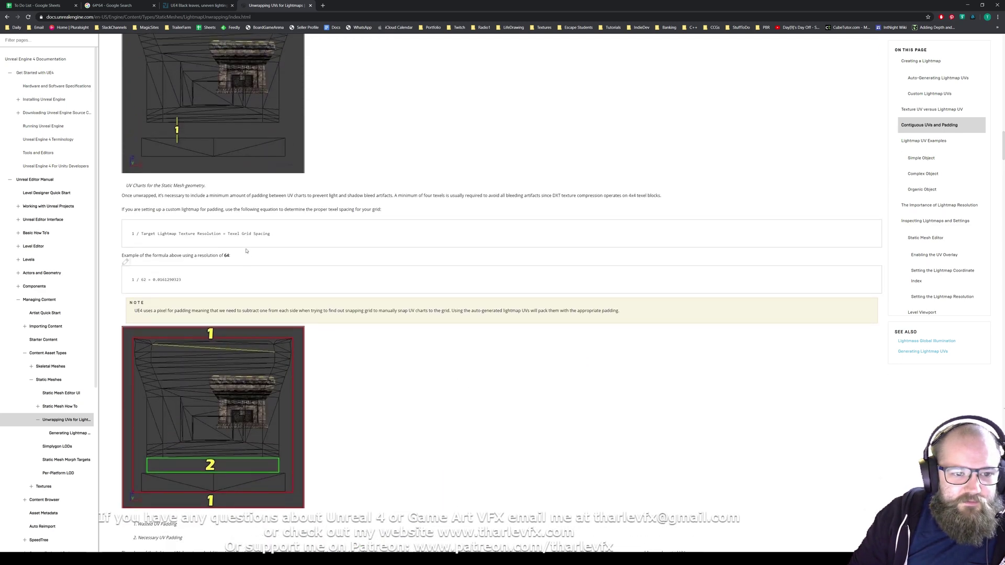
scroll(242, 250, up, 2)
scroll(241, 250, up, 1)
scroll(332, 314, down, 3)
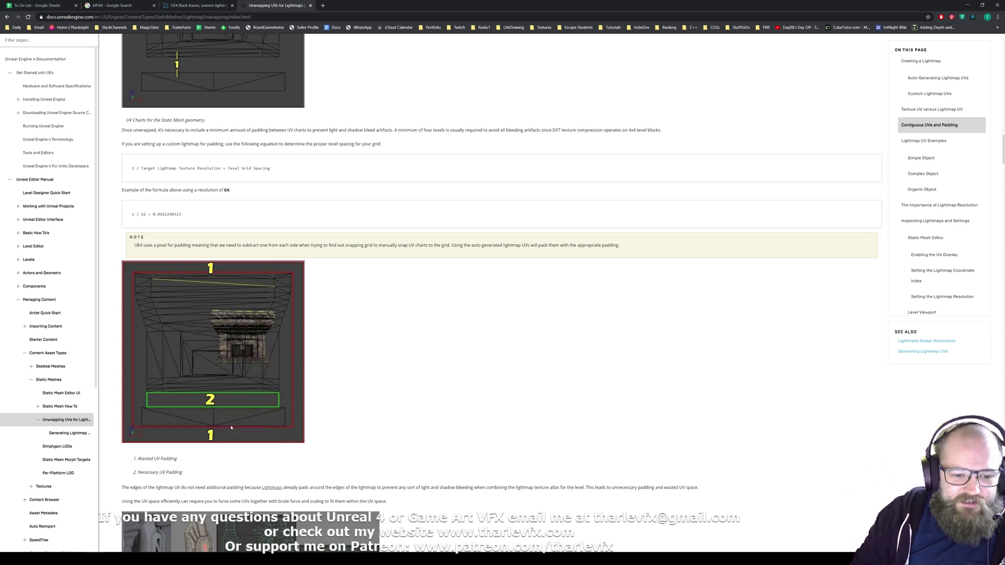
scroll(315, 289, up, 3)
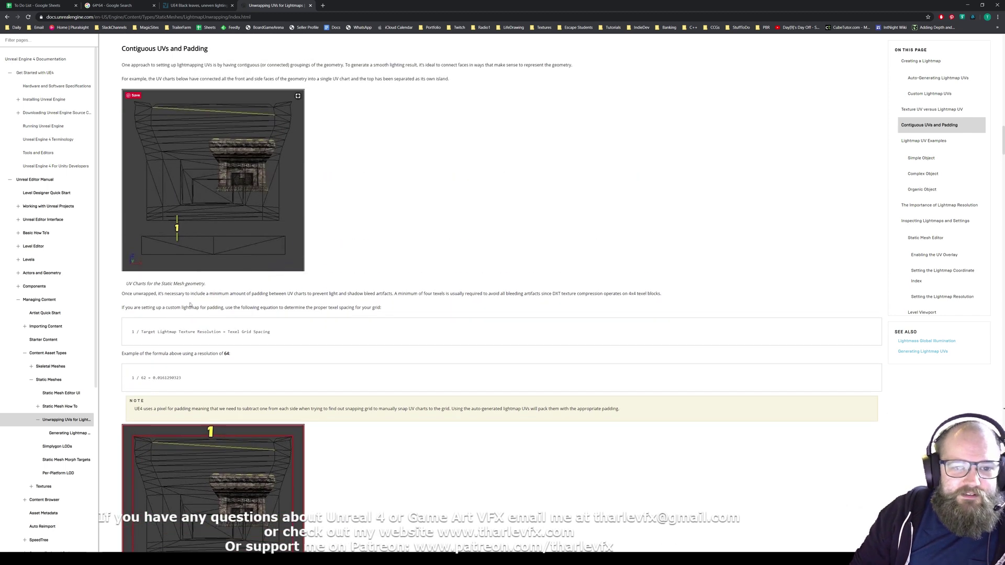
scroll(288, 347, down, 2)
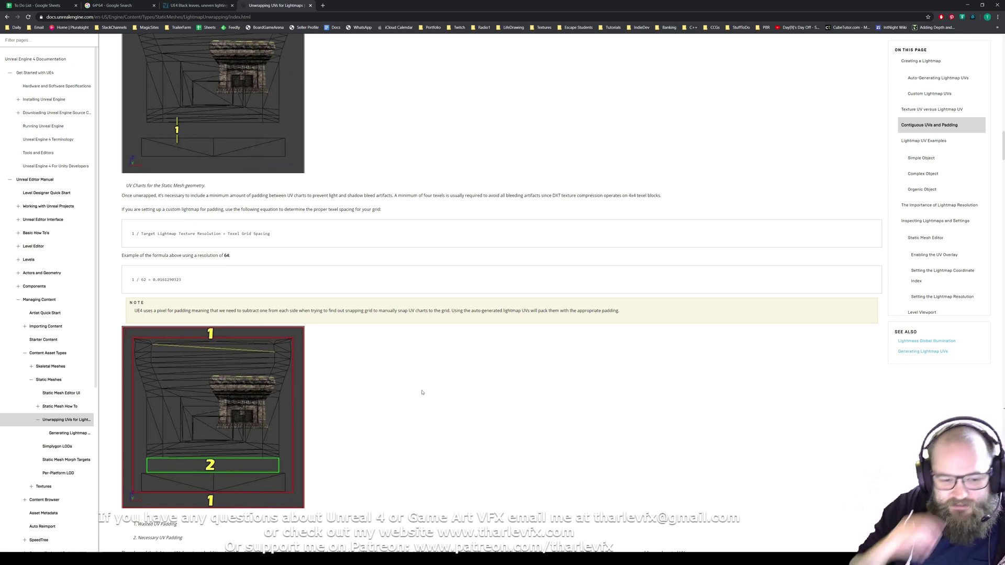
scroll(422, 392, up, 3)
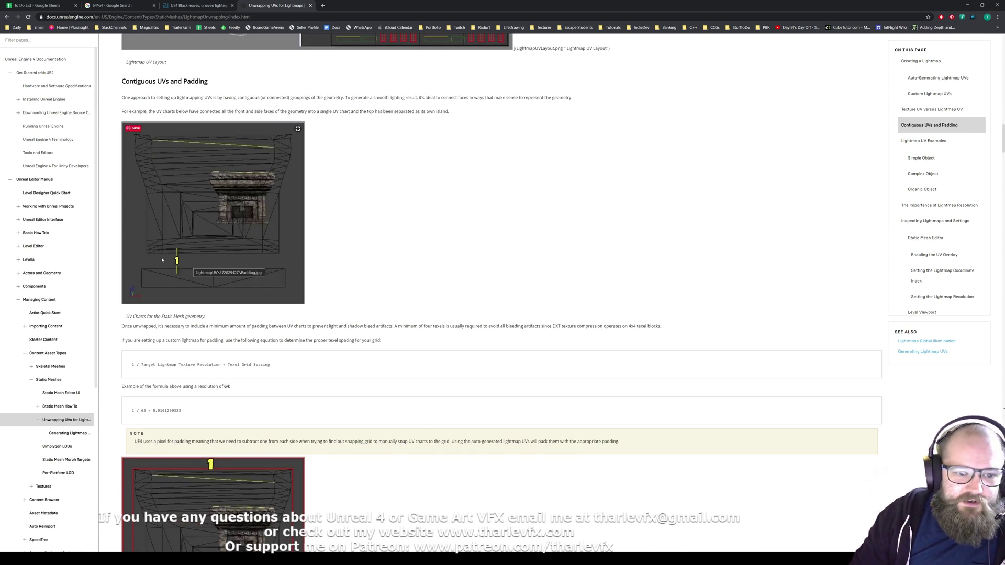
scroll(291, 258, down, 3)
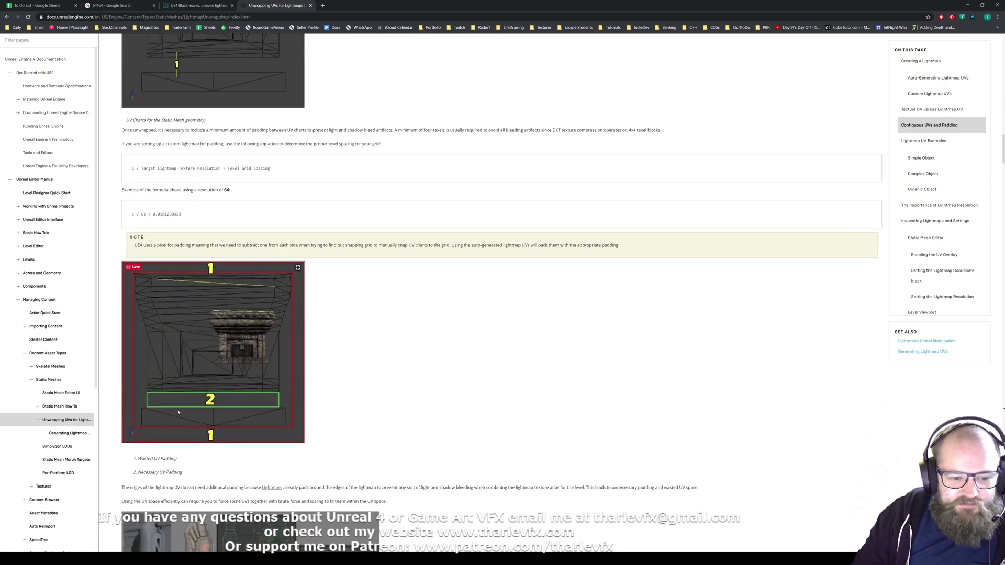
scroll(455, 389, down, 1)
scroll(455, 389, down, 1)
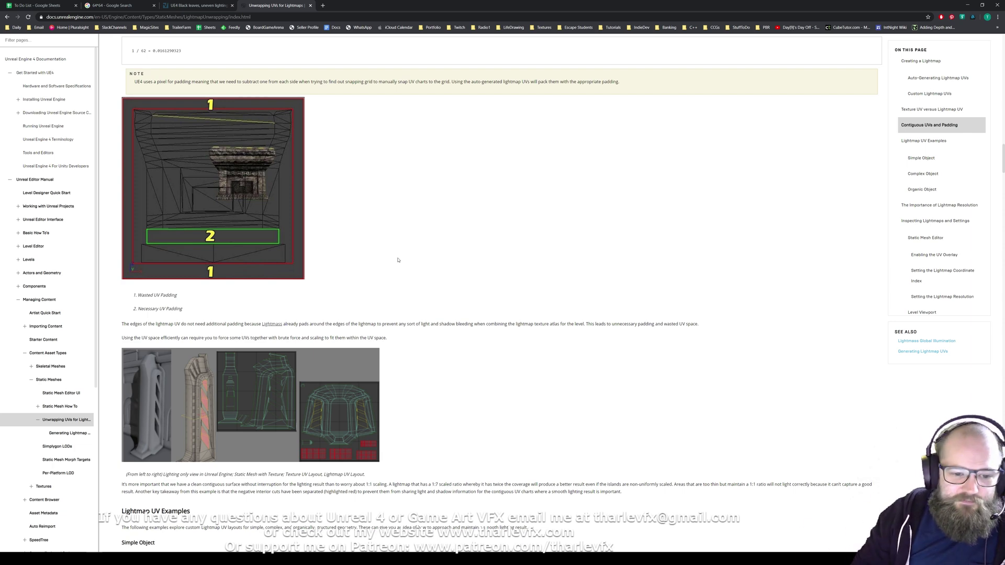
scroll(492, 209, down, 1)
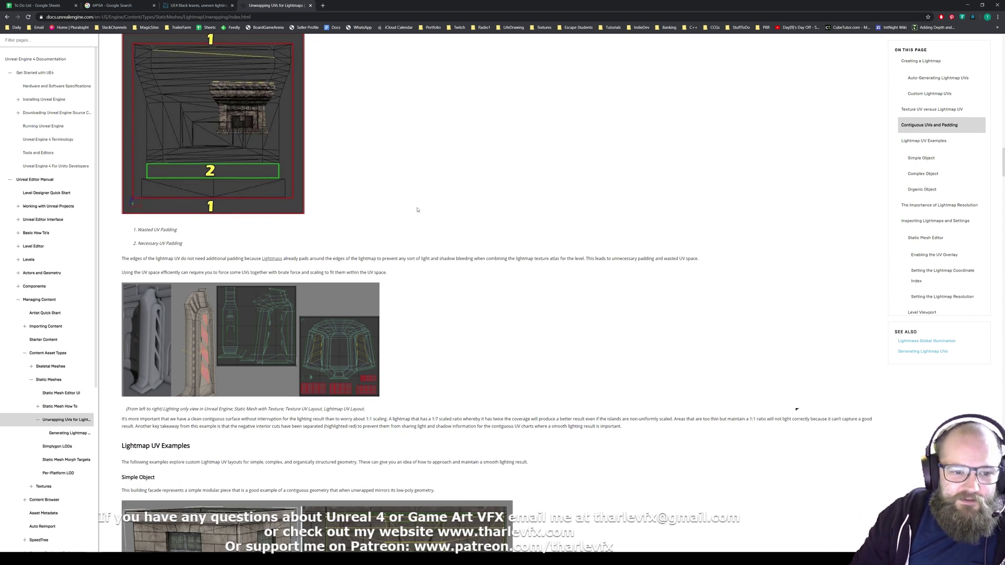
Scroll down to the Simple Object building facade's texture and lightmap UV layouts.
scroll(461, 213, down, 2)
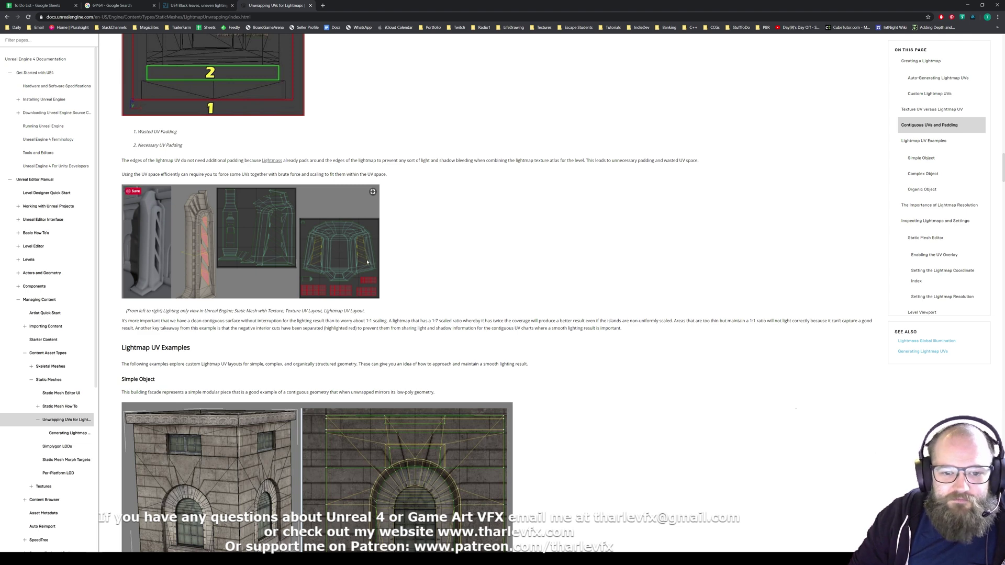
scroll(381, 261, down, 1)
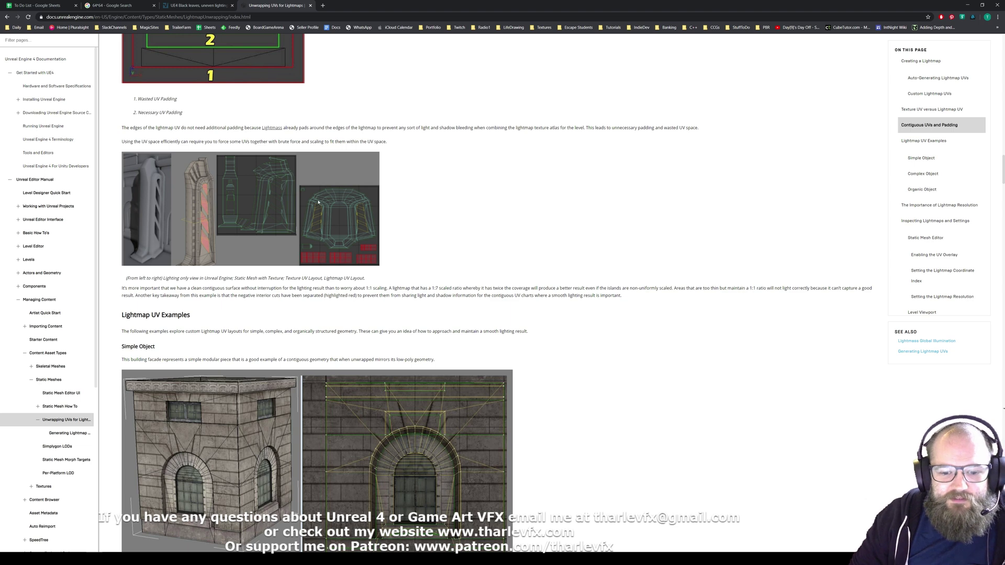
scroll(334, 236, down, 1)
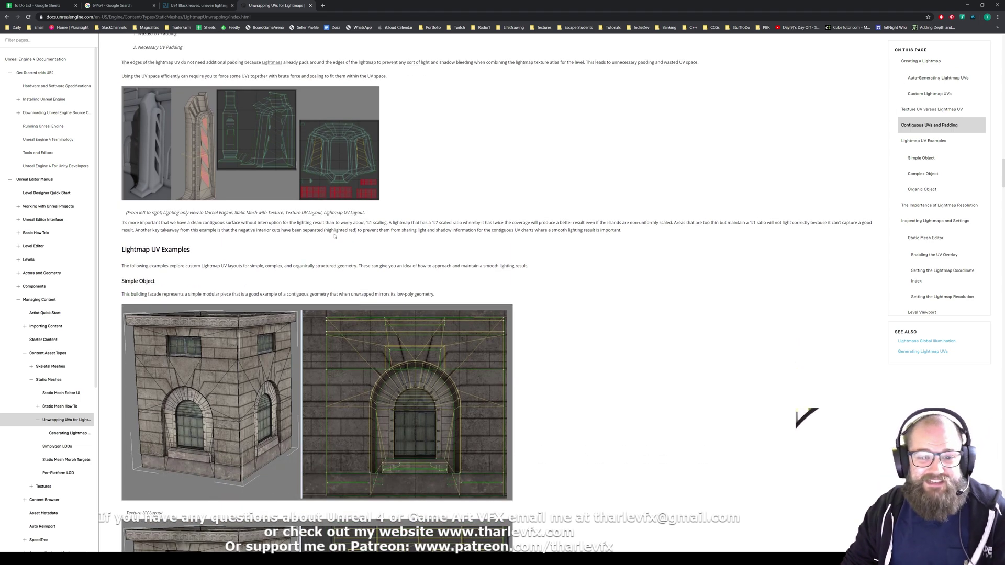
Scroll past the Complex Object railing's lightmap layout and bake to the truss bridge example.
scroll(427, 257, down, 6)
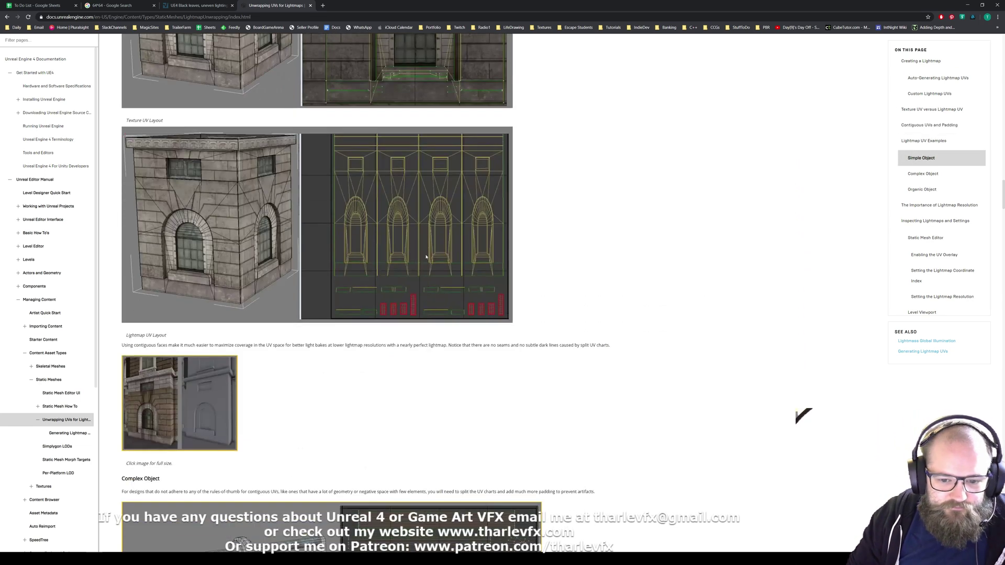
scroll(525, 263, down, 6)
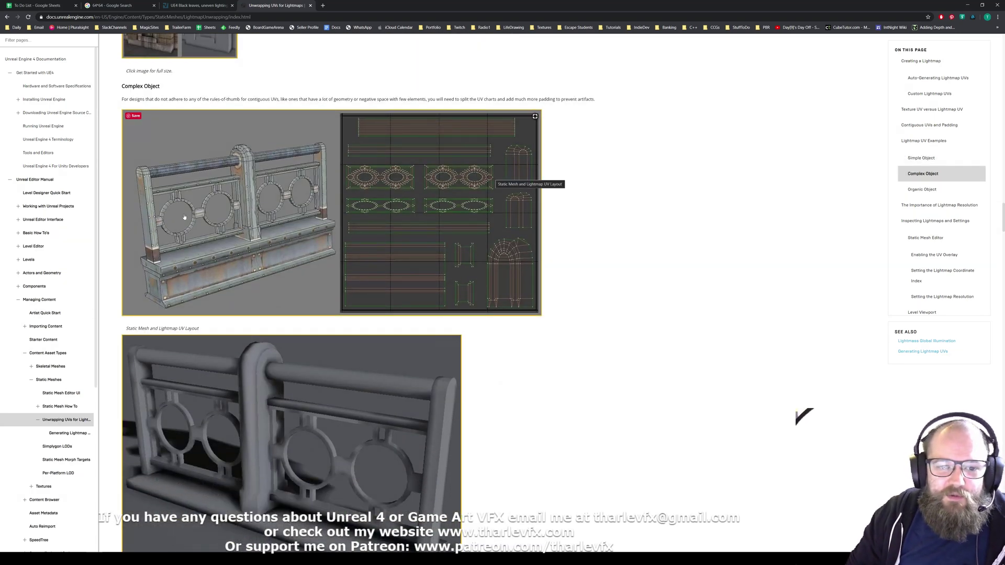
scroll(349, 235, up, 1)
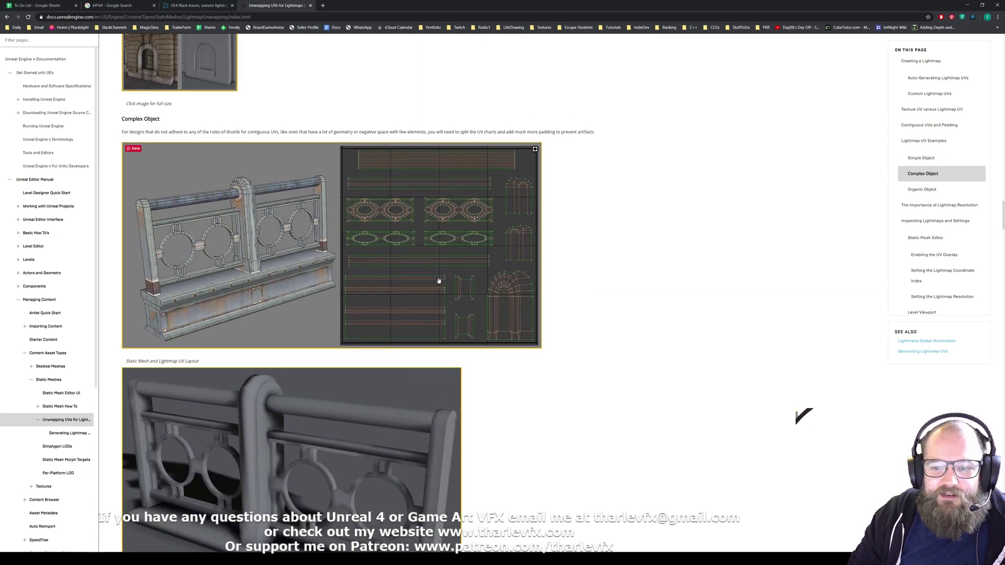
scroll(431, 283, up, 1)
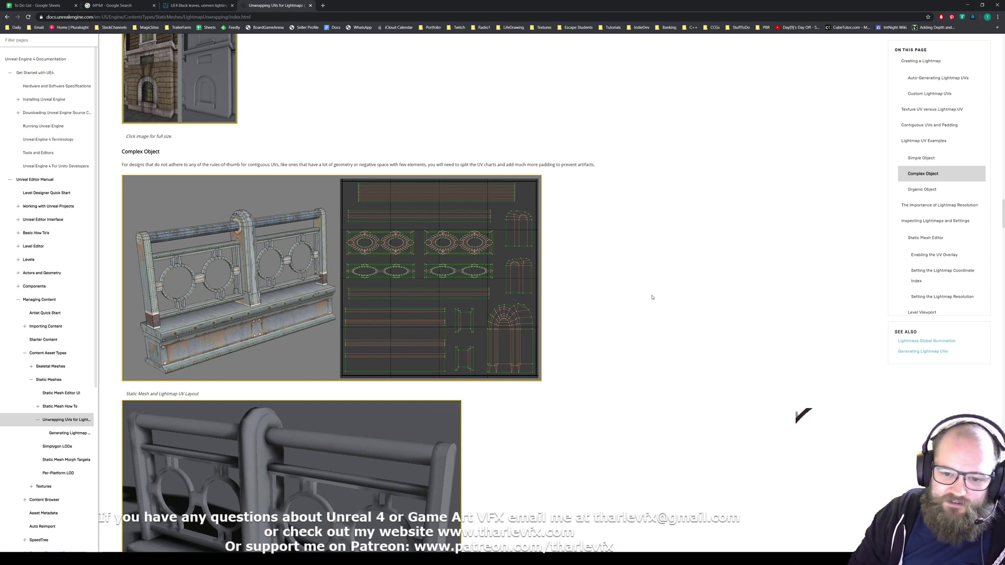
scroll(652, 297, down, 2)
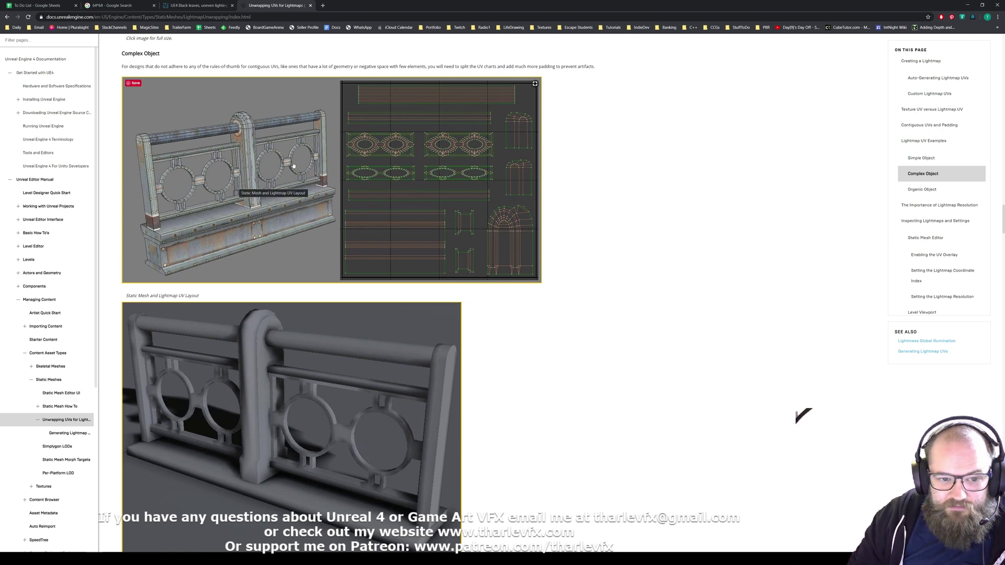
scroll(648, 291, down, 4)
scroll(649, 291, down, 5)
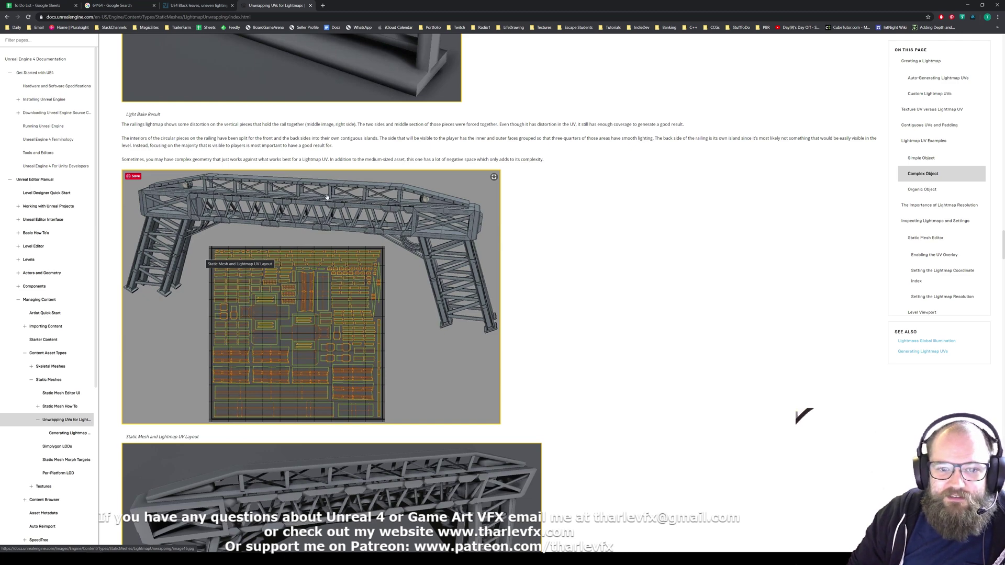
Scroll past the bridge bake result and memory-budget tip to the Organic Object fountain example.
scroll(285, 273, down, 1)
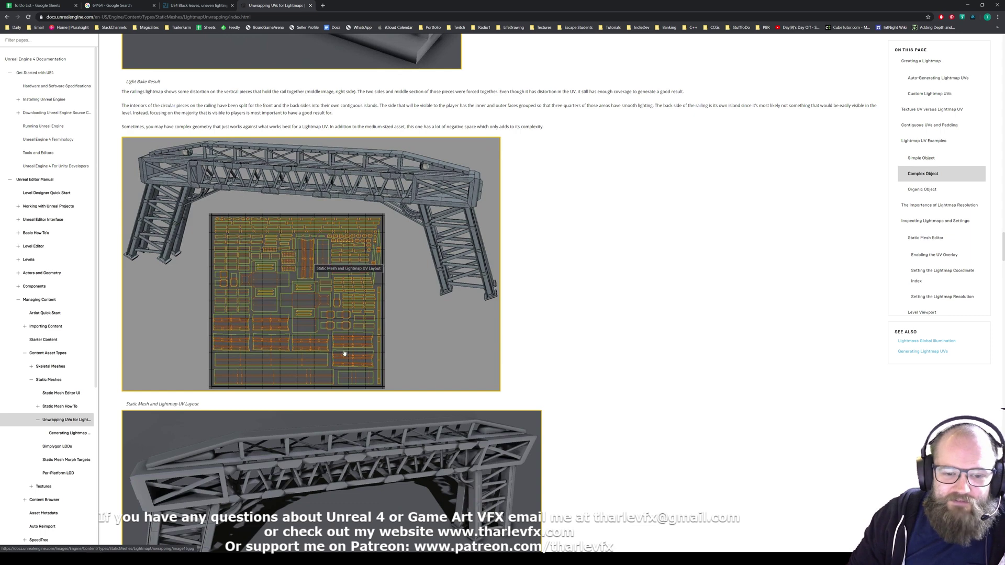
scroll(597, 305, down, 10)
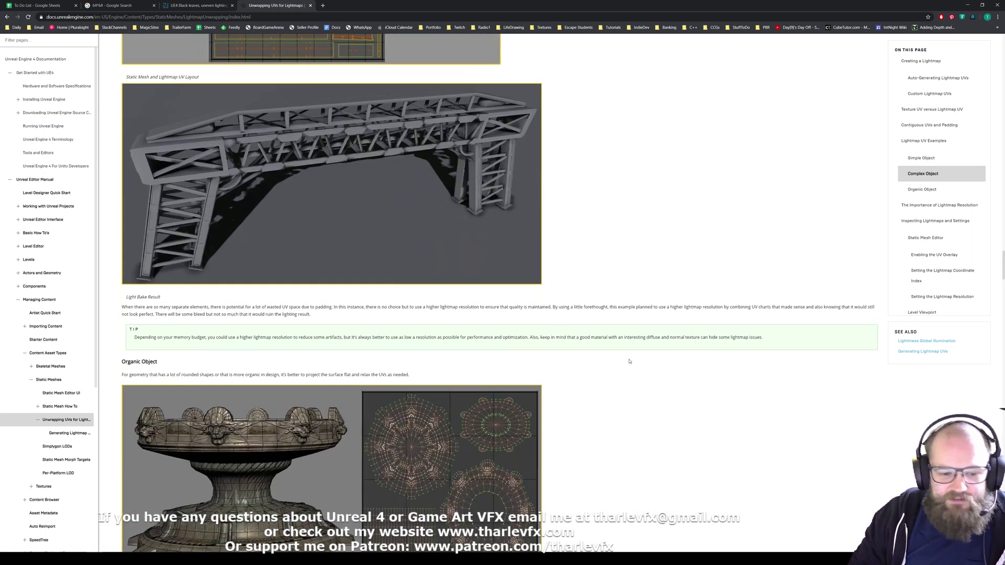
Scroll up and down through the remaining lightmap UV sections of the docs page.
scroll(674, 357, down, 1)
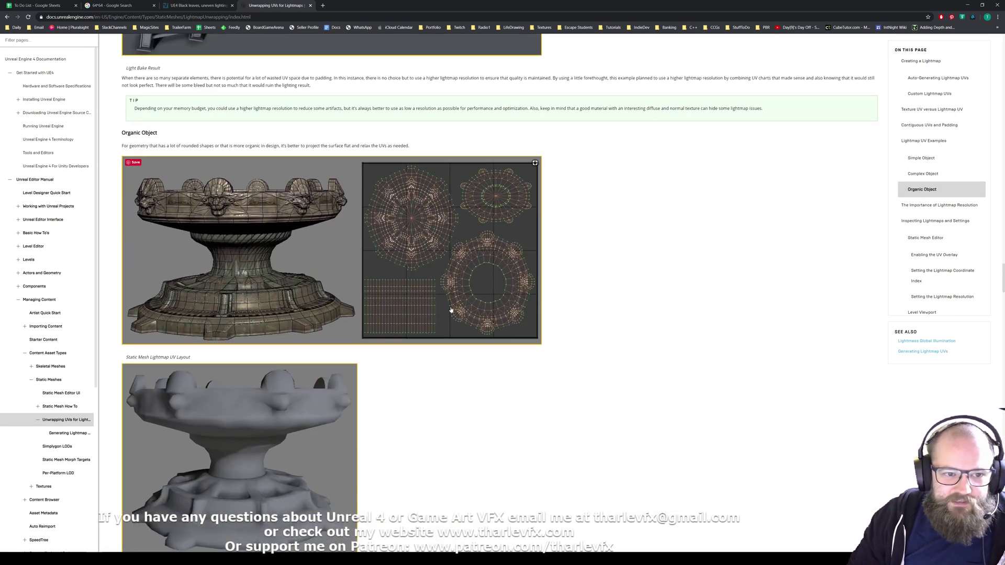
scroll(659, 358, down, 3)
scroll(651, 357, down, 13)
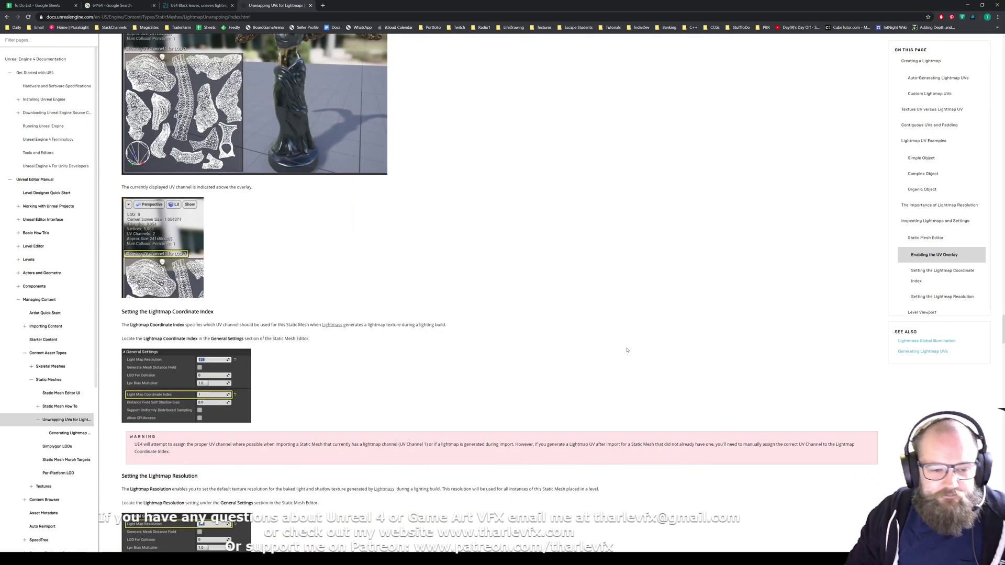
scroll(627, 351, up, 3)
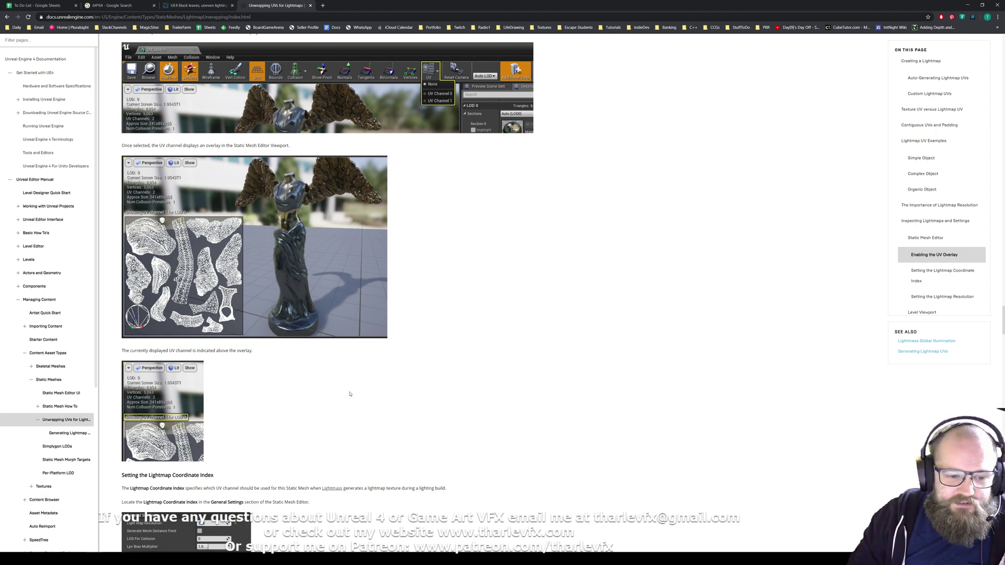
scroll(314, 356, down, 4)
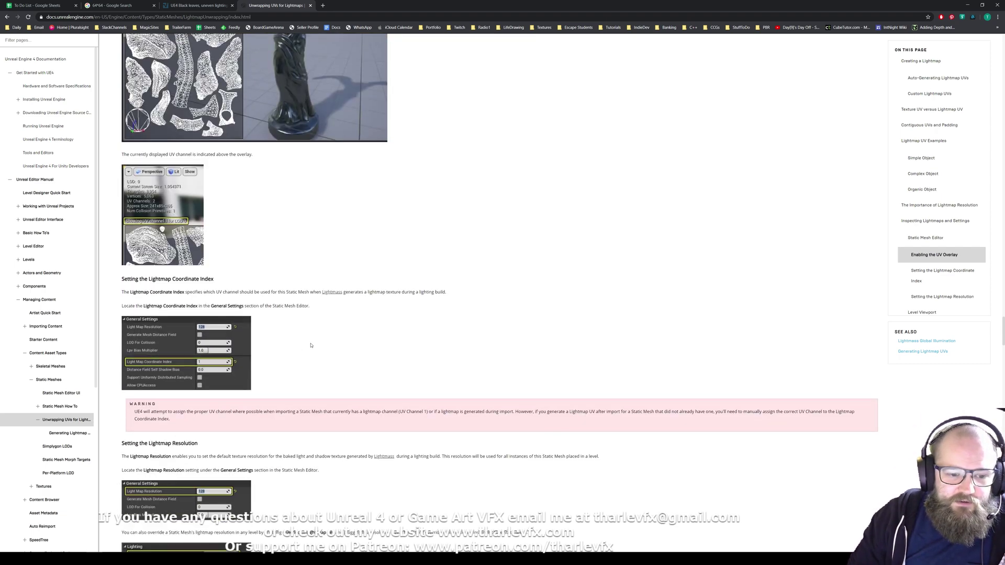
scroll(311, 346, down, 8)
scroll(354, 340, up, 18)
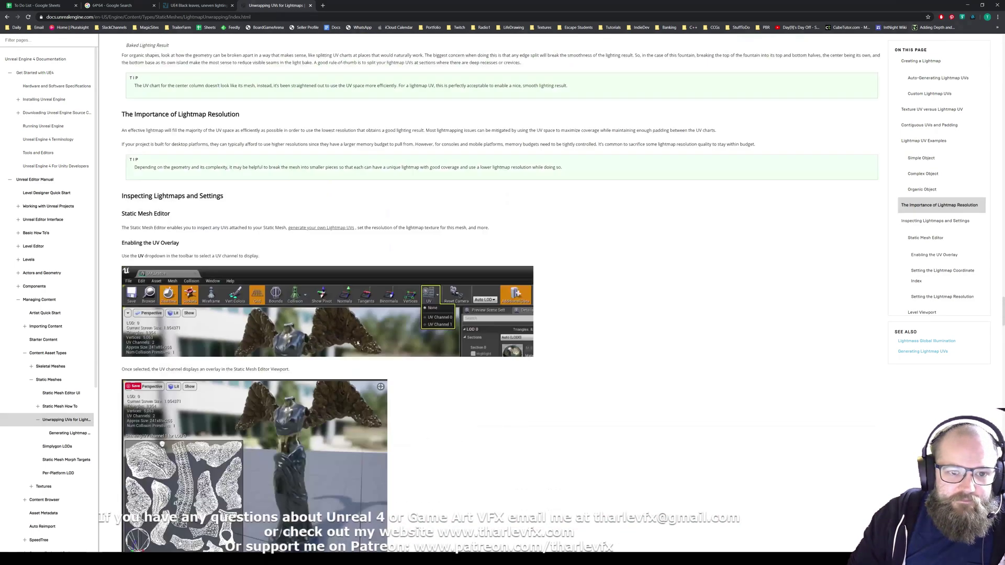
scroll(358, 343, down, 20)
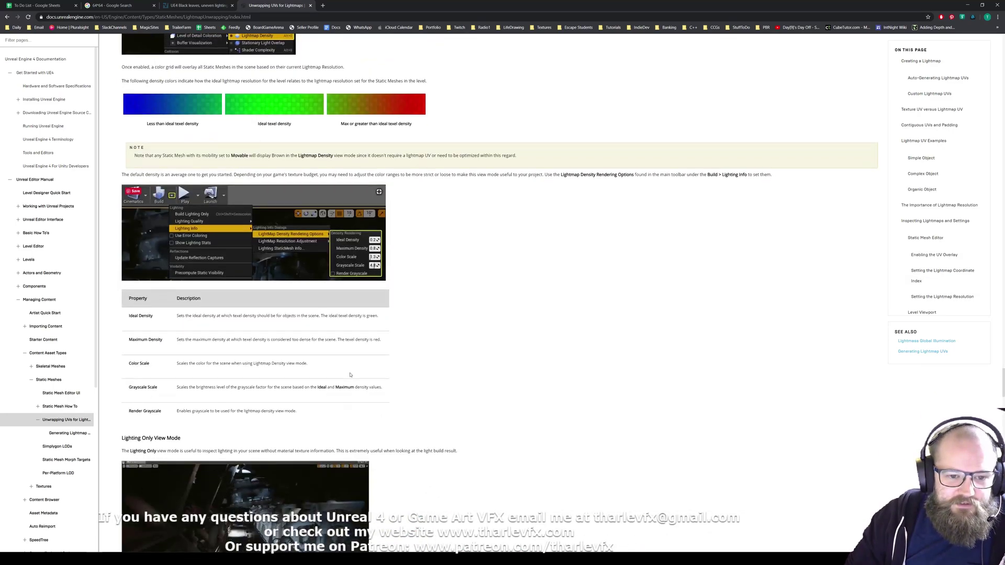
scroll(350, 375, down, 20)
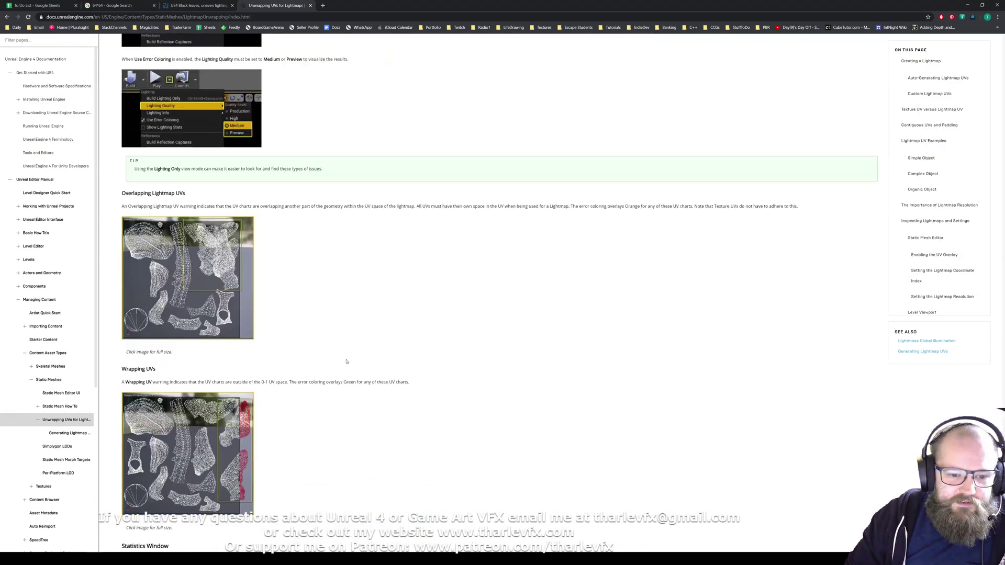
Settle on Level Viewport > Using the Lightmap Density View Mode, then return to the editor.
scroll(347, 362, up, 3)
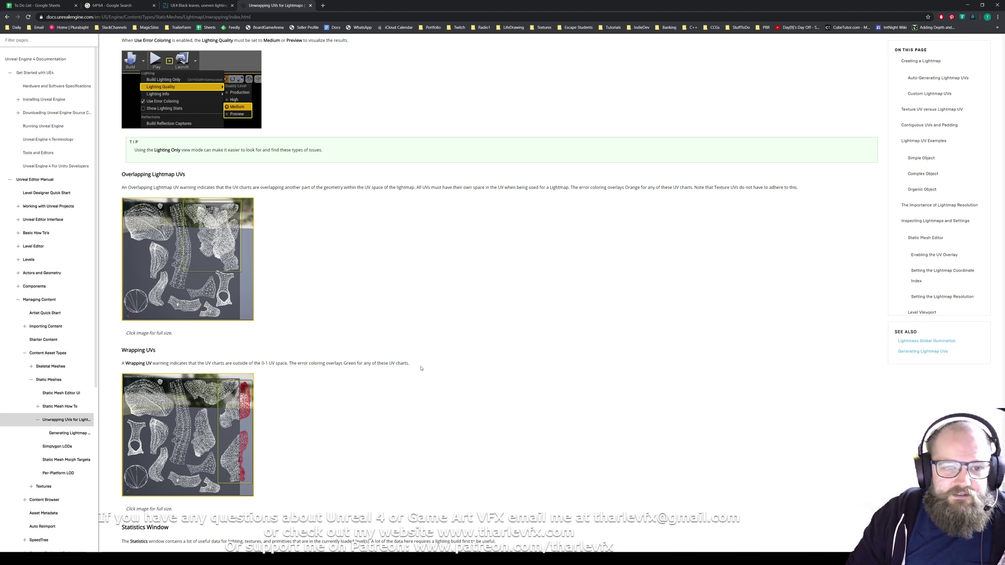
scroll(455, 379, up, 20)
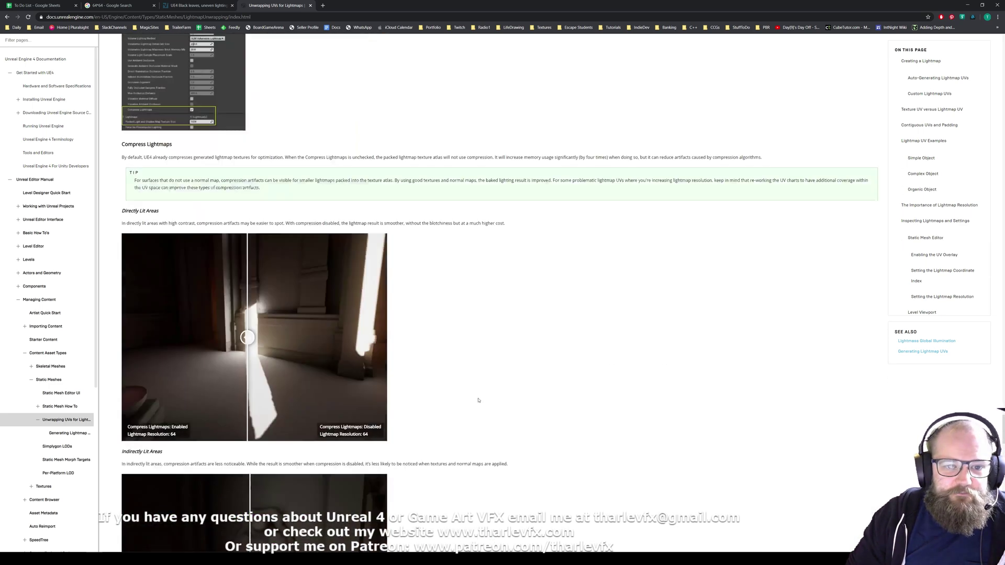
scroll(477, 400, up, 20)
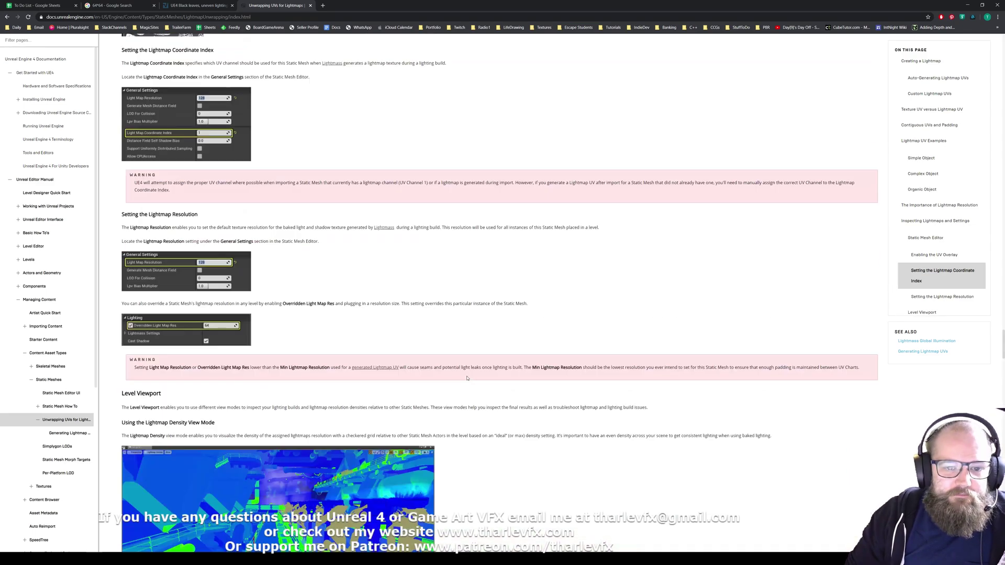
scroll(468, 378, down, 5)
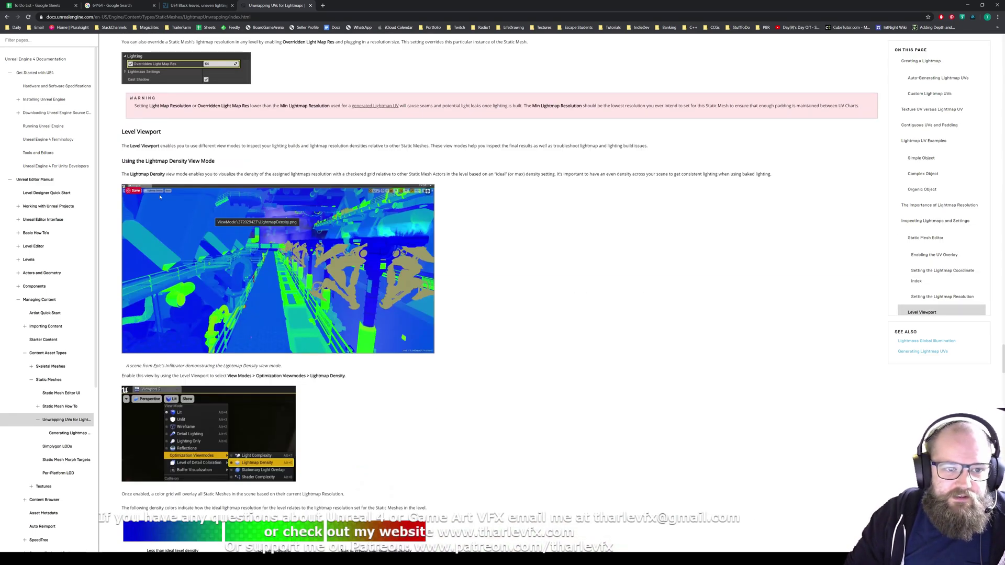
drag(155, 161, 215, 161)
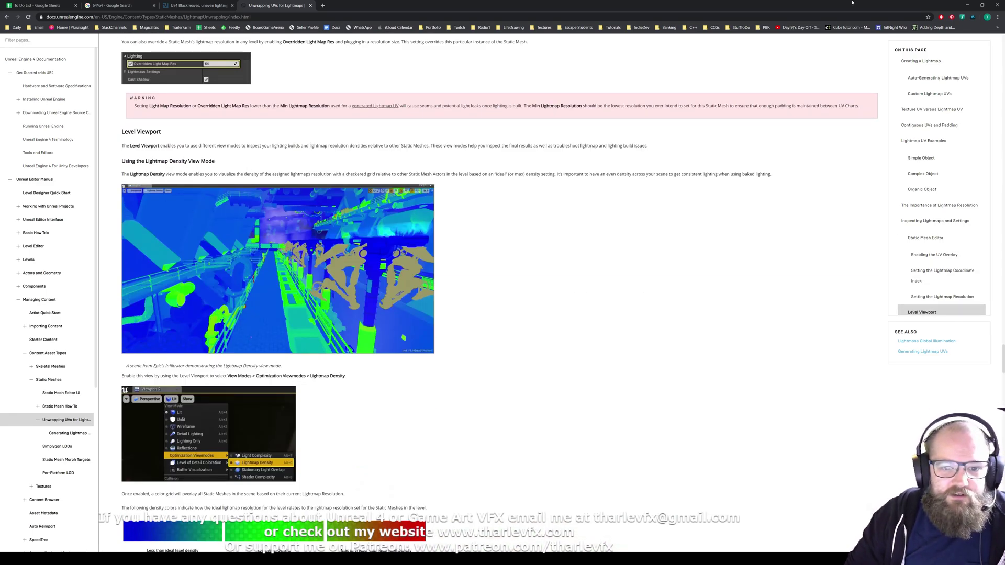
click(968, 11)
Frame the table and chairs and switch the viewport to Lightmap Density view mode.
key(f)
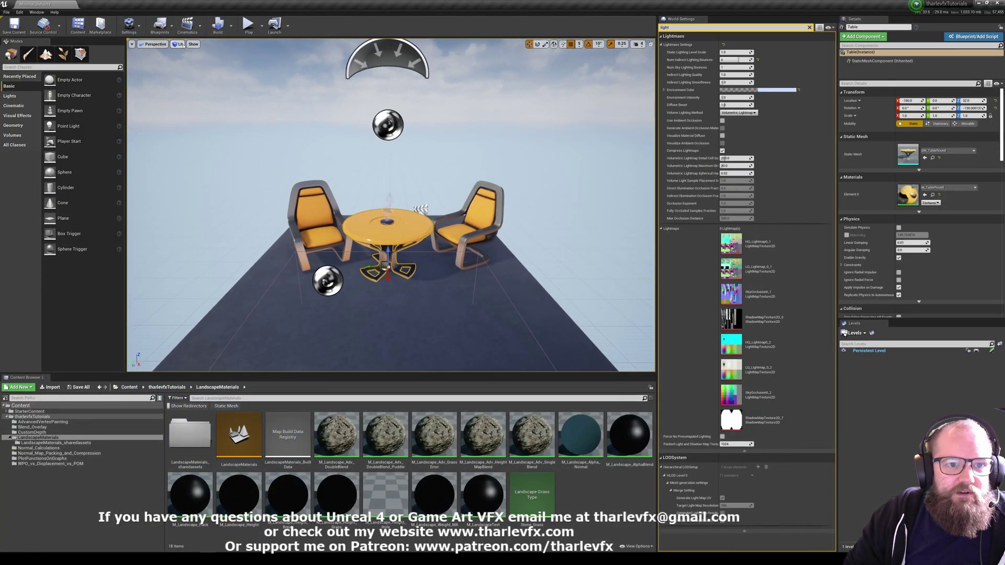
click(181, 45)
mouse_move(209, 115)
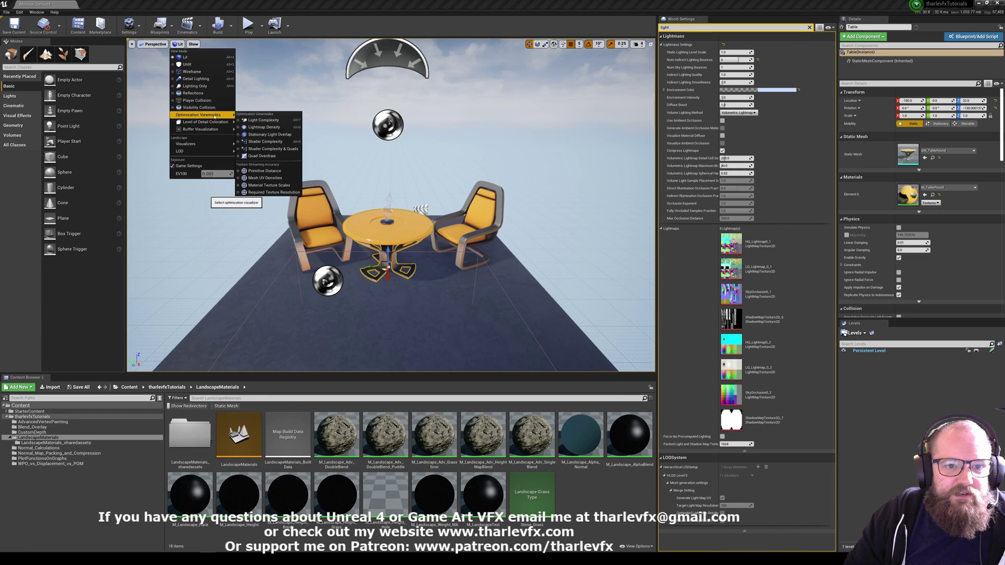
click(256, 128)
scroll(286, 166, down, 3)
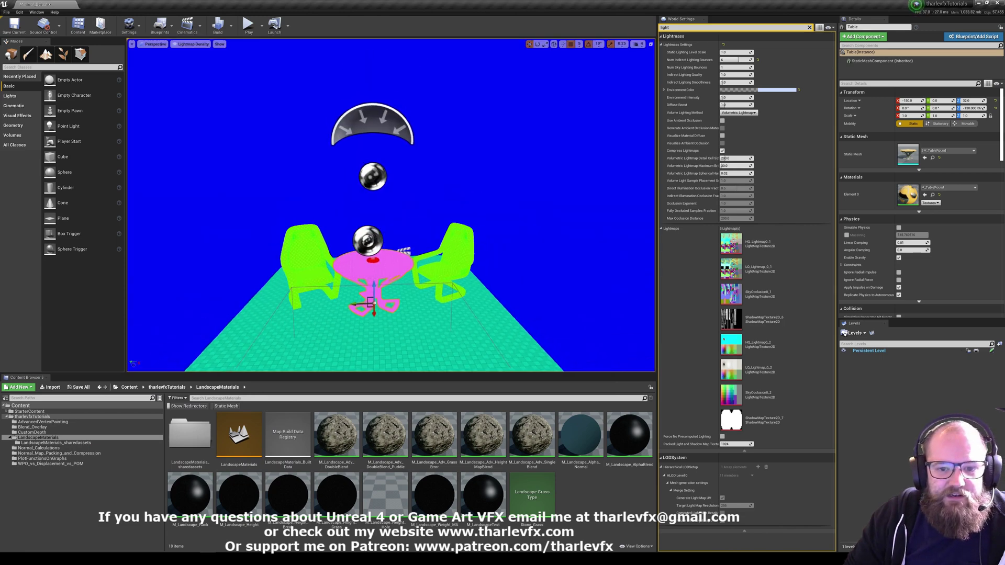
Deselect everything, orbit down over the furniture, and select the left chair.
click(287, 165)
key(Escape)
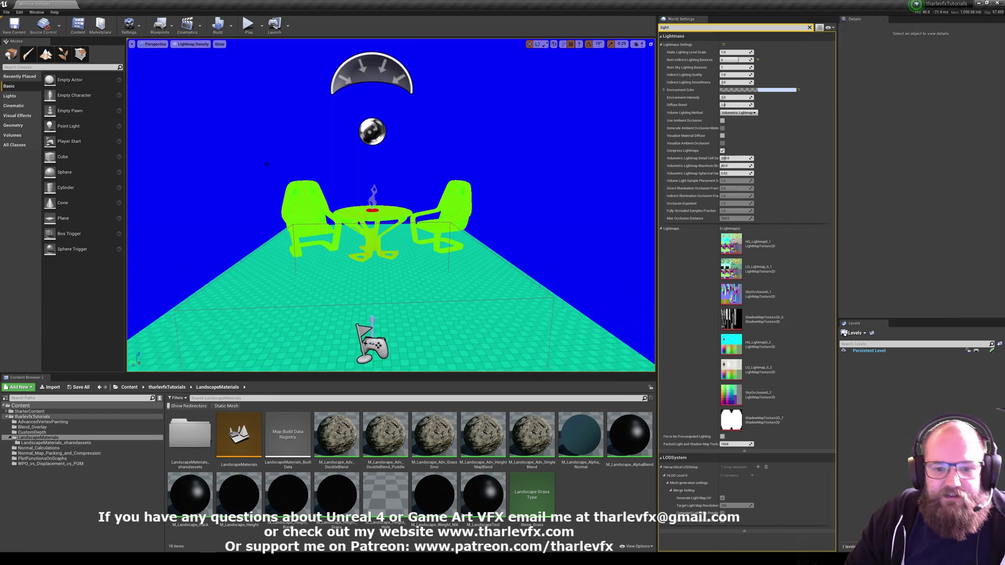
scroll(395, 205, up, 5)
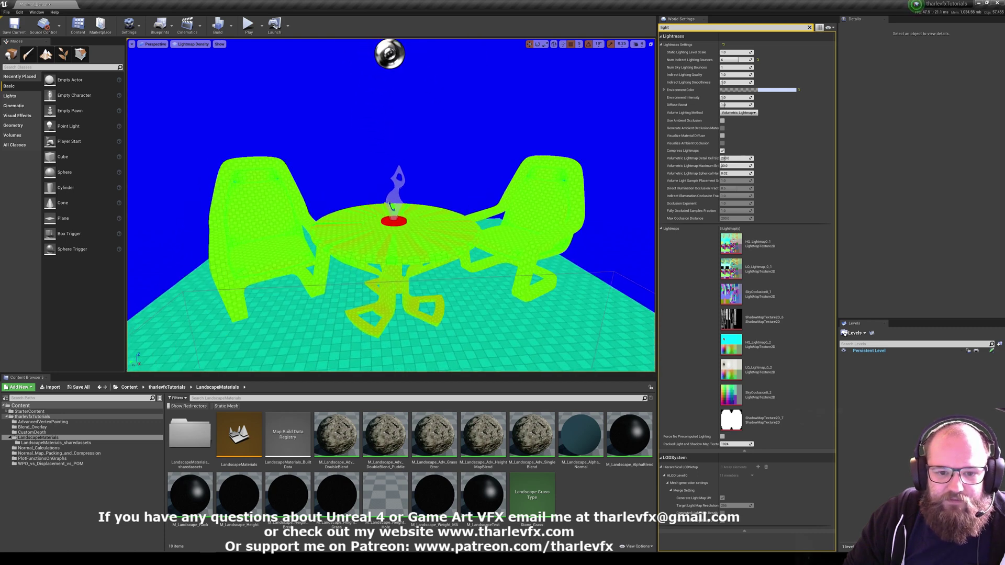
right_drag(395, 206, 296, 180)
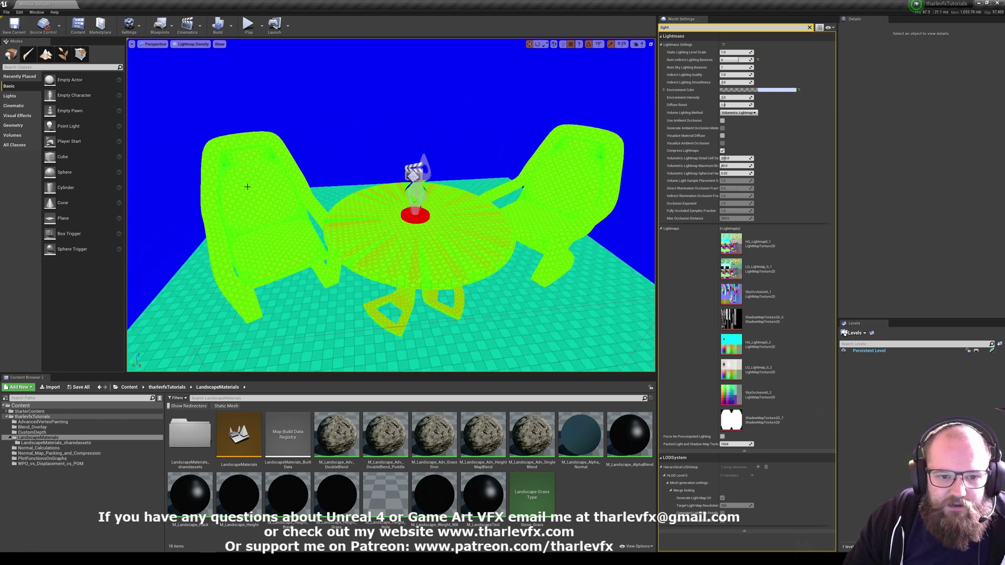
right_drag(380, 260, 356, 235)
click(282, 188)
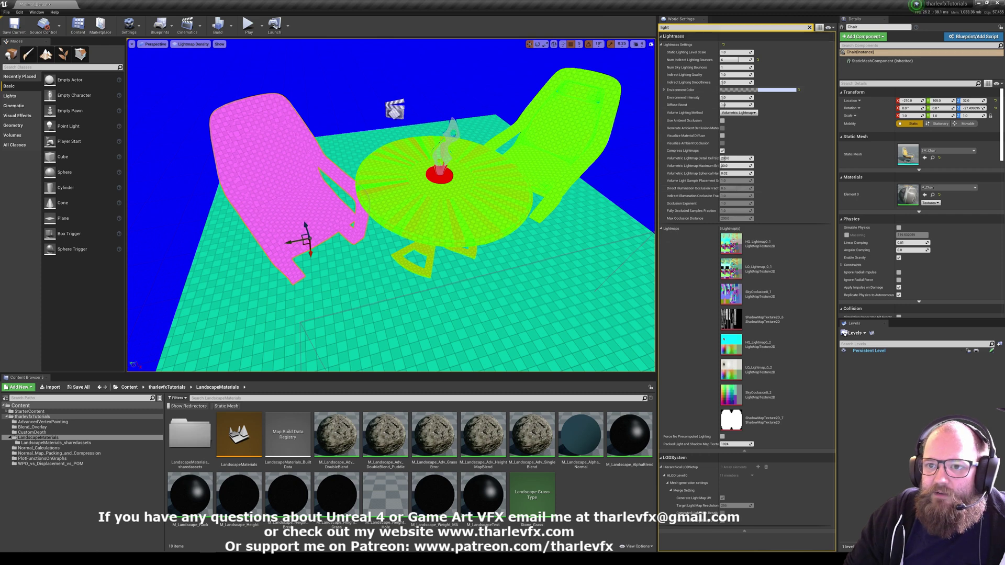
Filter the chair's Details by 'light' and set Overridden Light Map Res to 256.
scroll(889, 83, down, 1)
click(889, 83)
text(light)
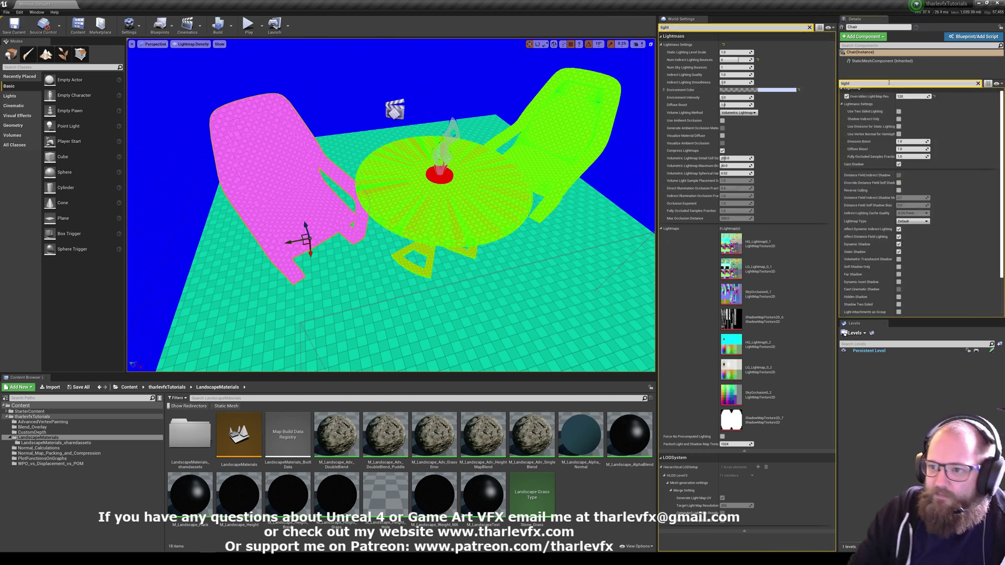
click(910, 101)
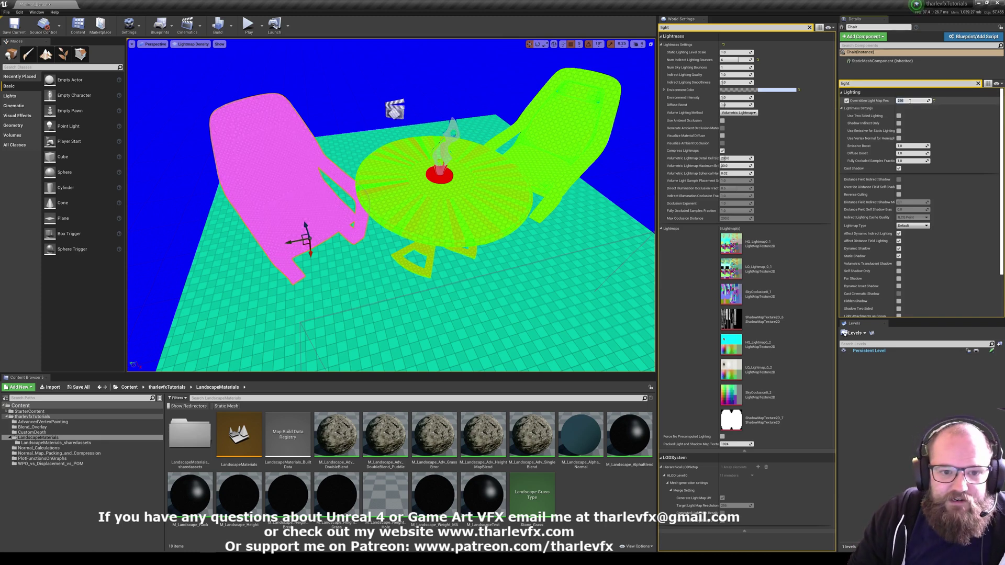
text(256)
key(Return)
Inspect the chair's density colour, accidentally scaling it up huge while orbiting around it.
right_drag(330, 180, 355, 170)
key(Escape)
click(381, 201)
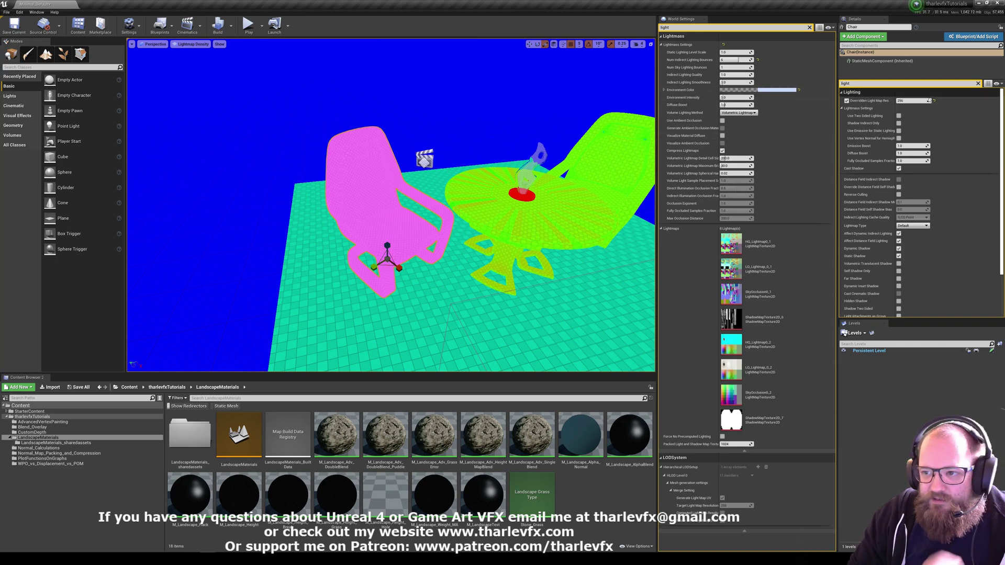
drag(386, 259, 414, 231)
right_drag(387, 257, 384, 245)
scroll(391, 205, up, 2)
right_drag(391, 205, 348, 168)
key(Escape)
Undo the accidental scaling with Ctrl+Z so the left chair returns to normal size.
click(250, 307)
right_drag(251, 307, 251, 307)
key(ctrl+z)
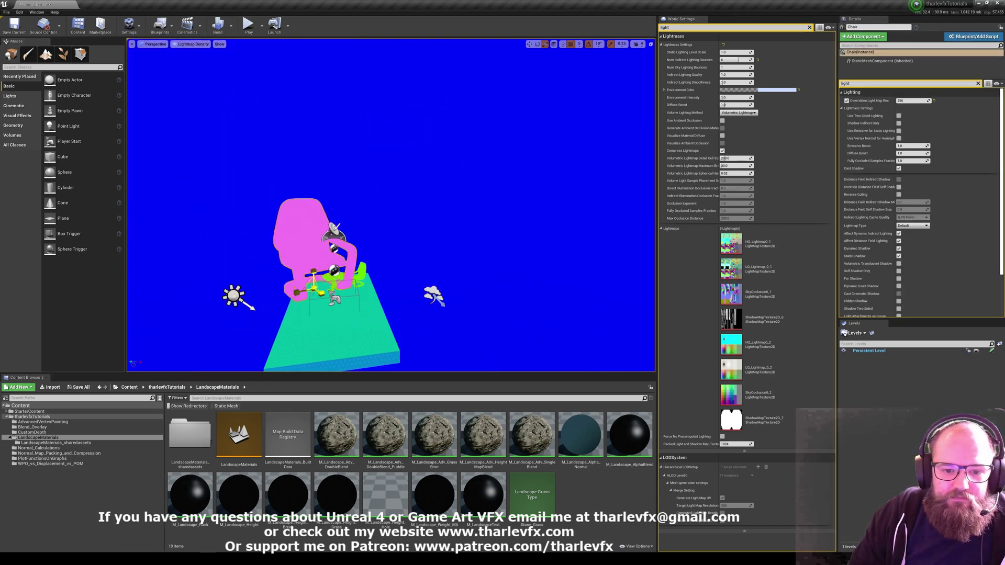
key(f)
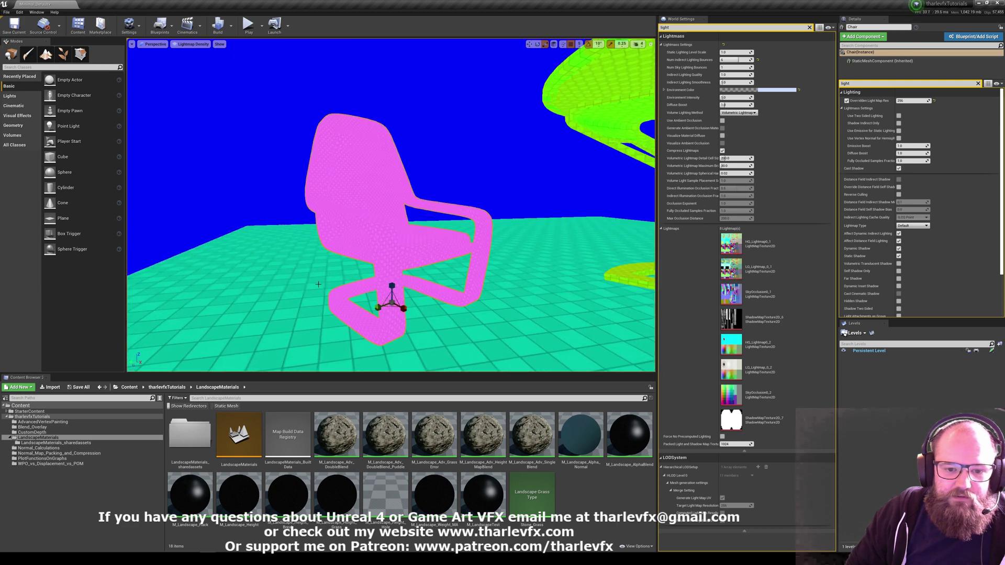
key(Escape)
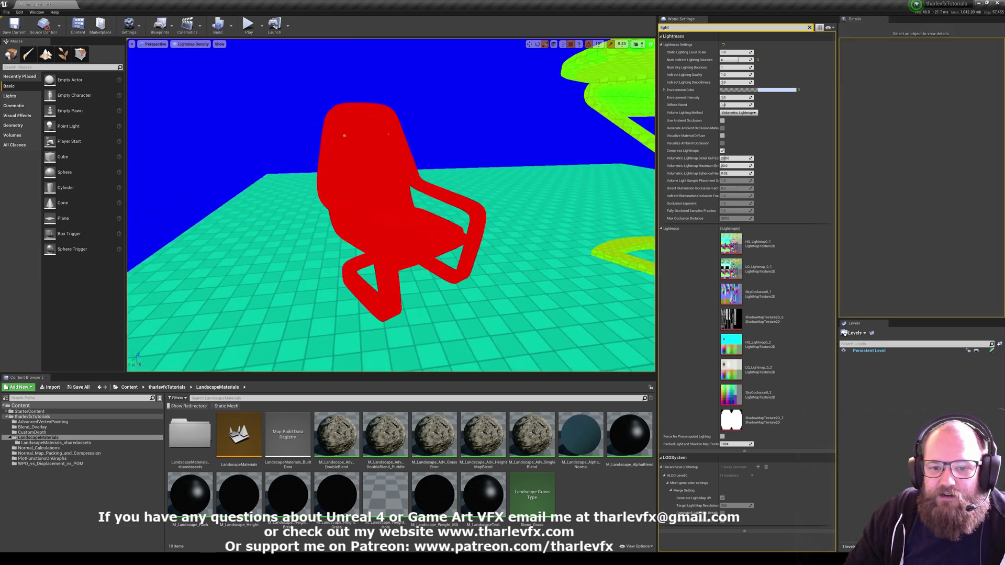
click(395, 278)
drag(405, 284, 440, 241)
key(Escape)
key(ctrl+z)
key(Escape)
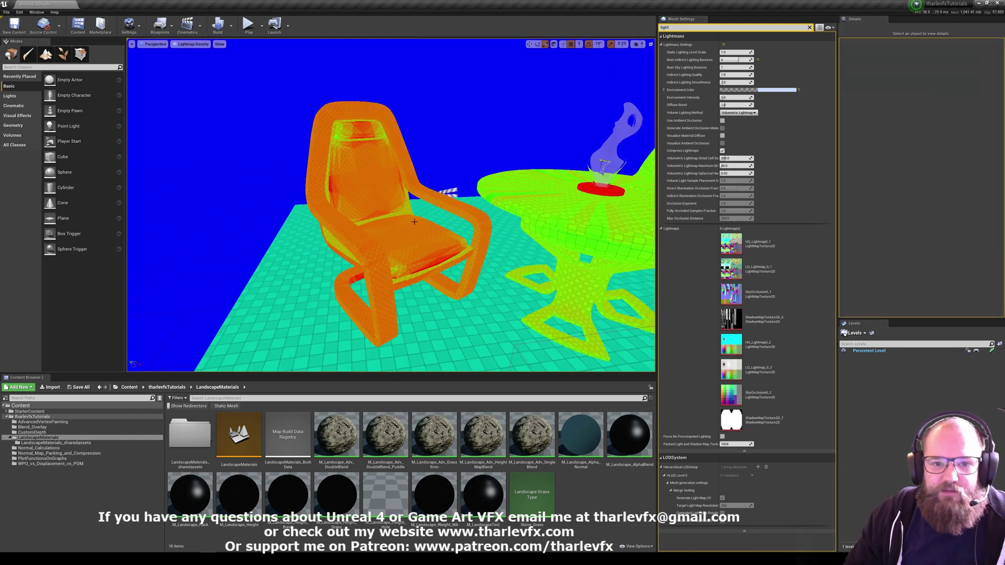
Reselect the left chair and lower its Overridden Light Map Res to 128.
alt+drag(428, 203, 383, 227)
click(430, 236)
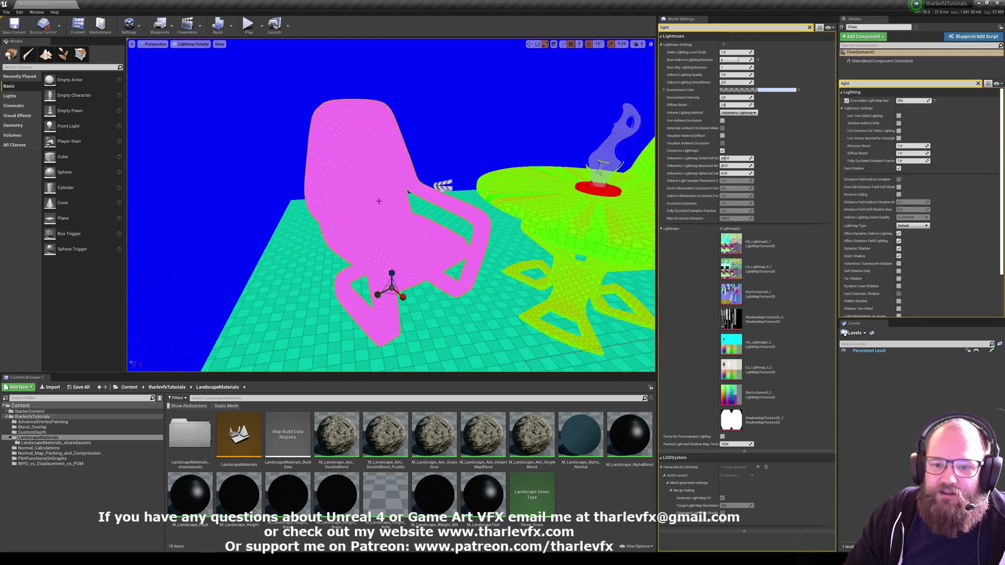
scroll(386, 208, down, 5)
alt+drag(386, 207, 325, 238)
key(Escape)
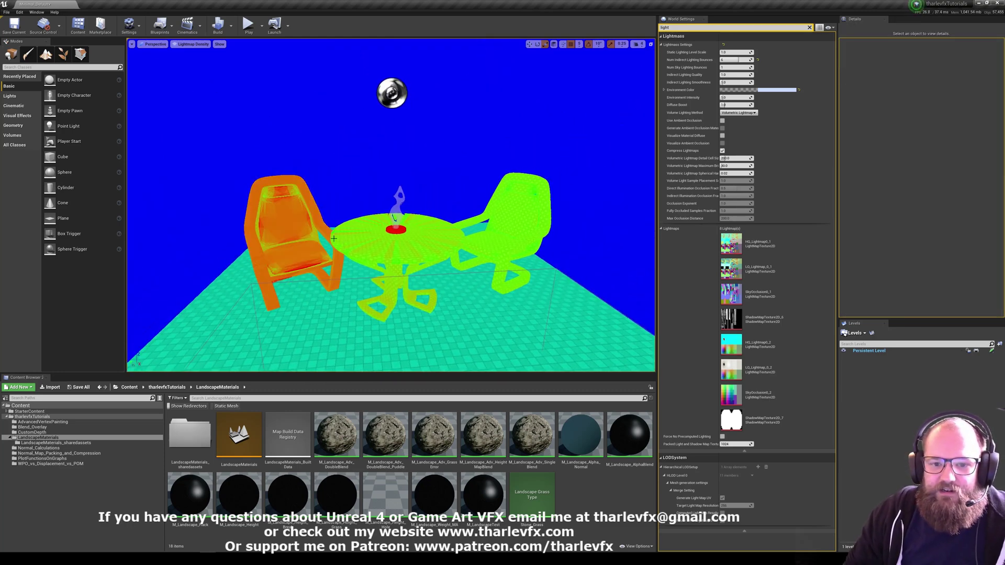
click(299, 229)
click(914, 100)
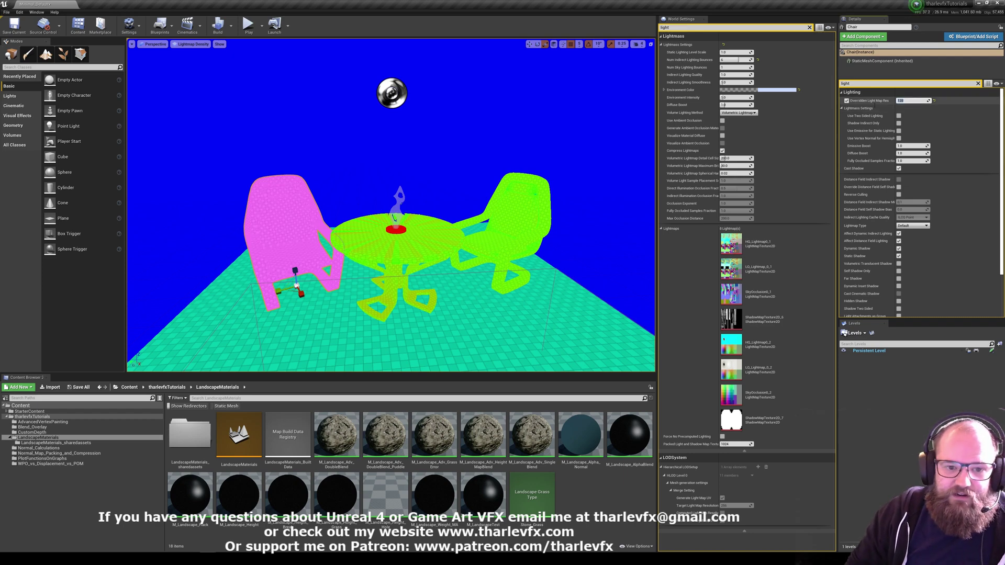
text(128)
key(Return)
click(304, 182)
key(Escape)
right_drag(282, 223, 282, 172)
click(272, 225)
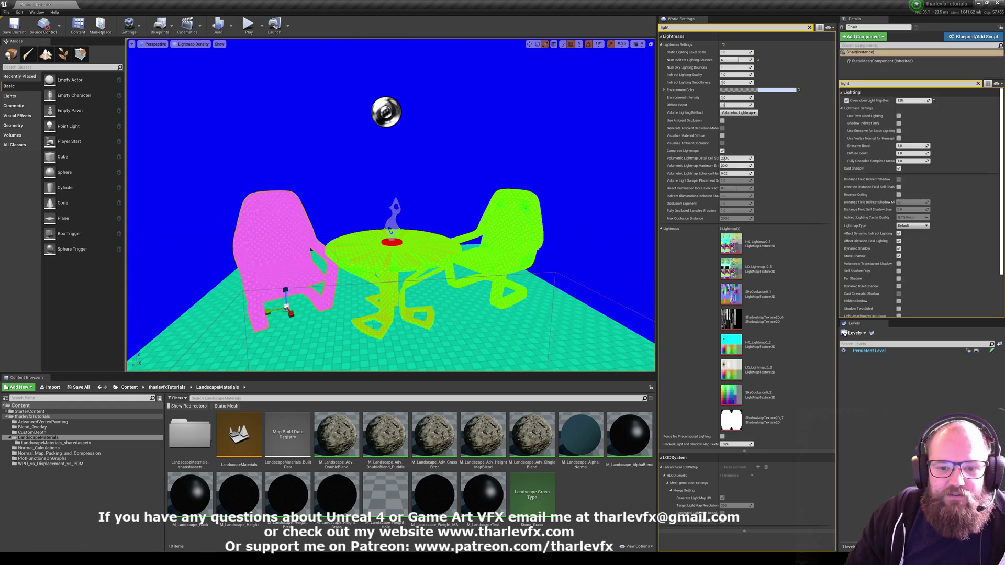
Select the table, both chairs and sky sphere in turn, then clear the selection.
click(411, 255)
click(505, 231)
click(403, 252)
click(277, 230)
click(219, 44)
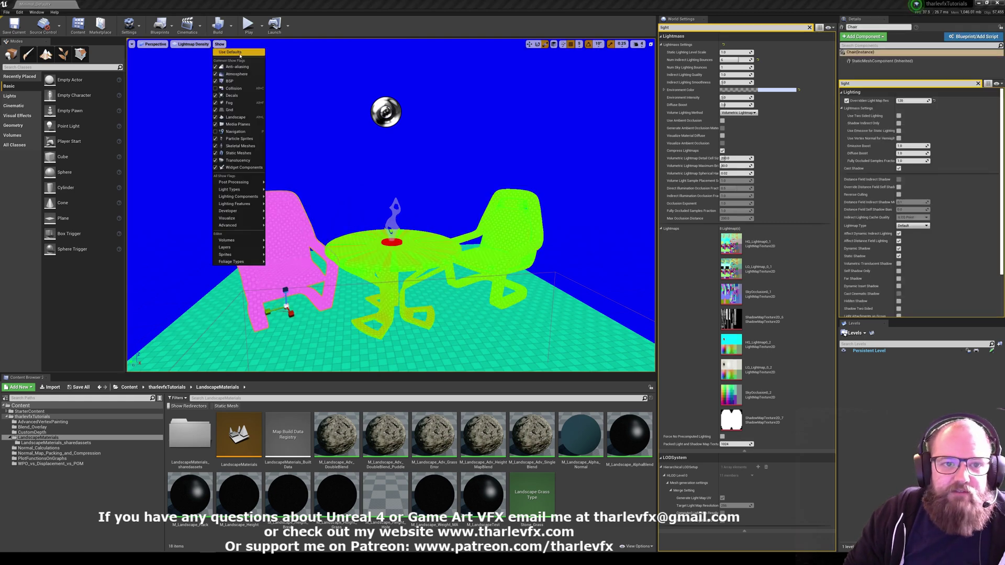
click(219, 44)
click(358, 276)
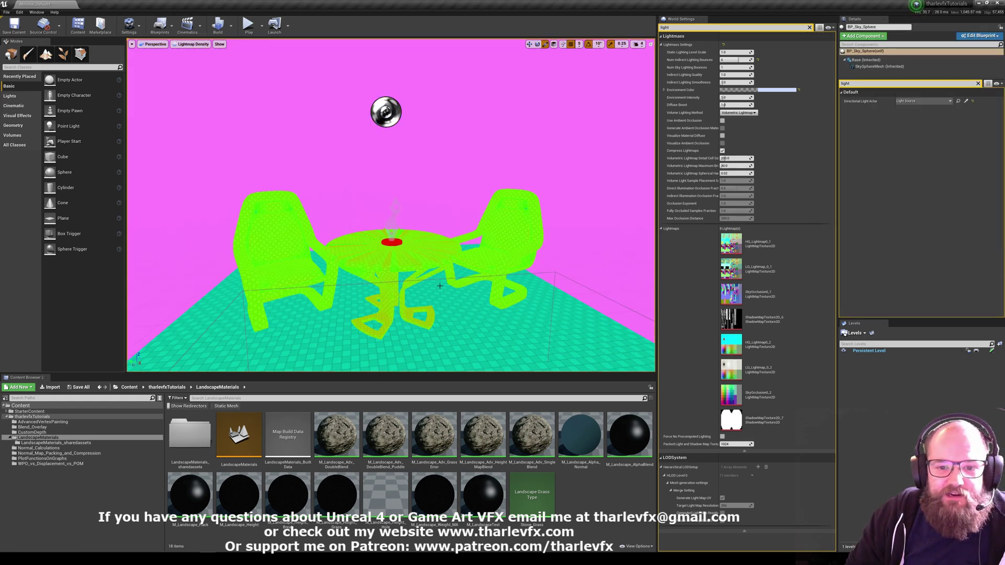
key(Escape)
In Build > Lighting Info > LightMap Density Rendering Options, keep Maximum Density at 0.8.
click(230, 25)
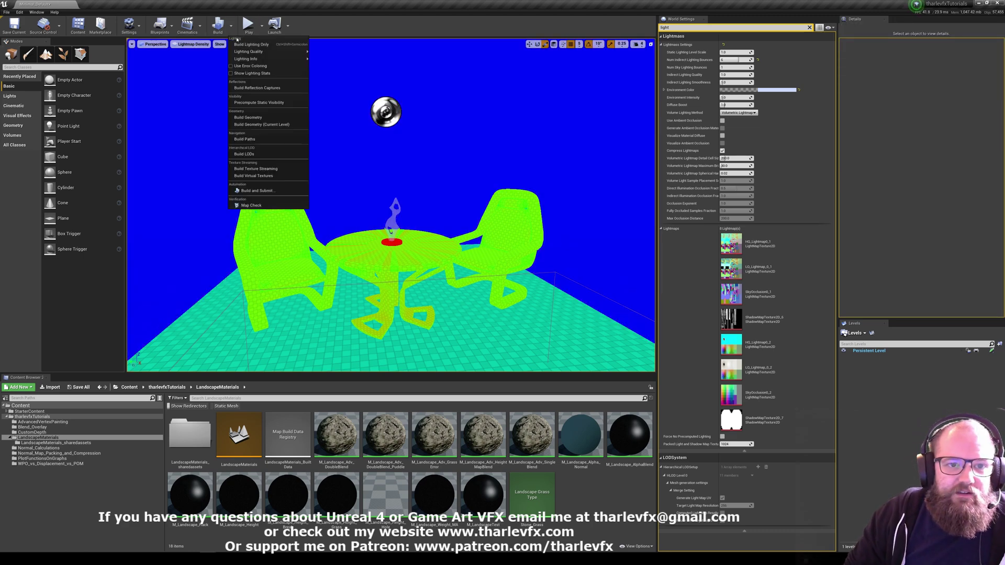
mouse_move(251, 58)
mouse_move(328, 64)
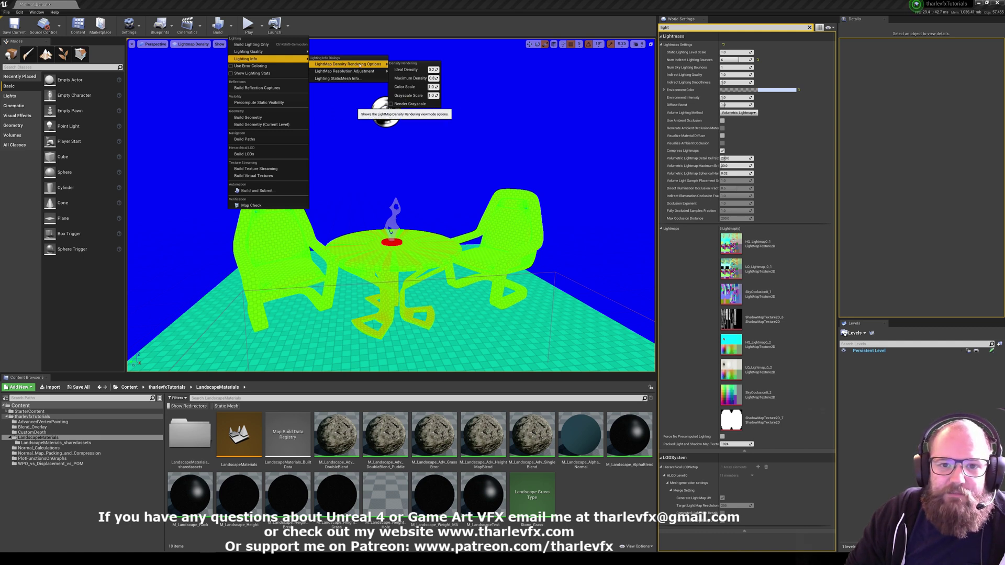
click(432, 78)
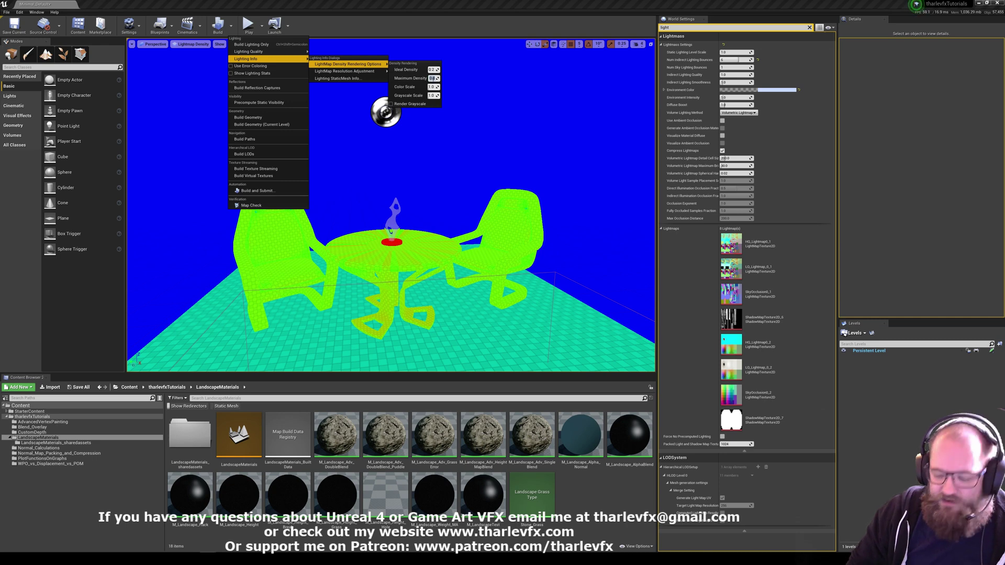
text(0.5)
text(0.1)
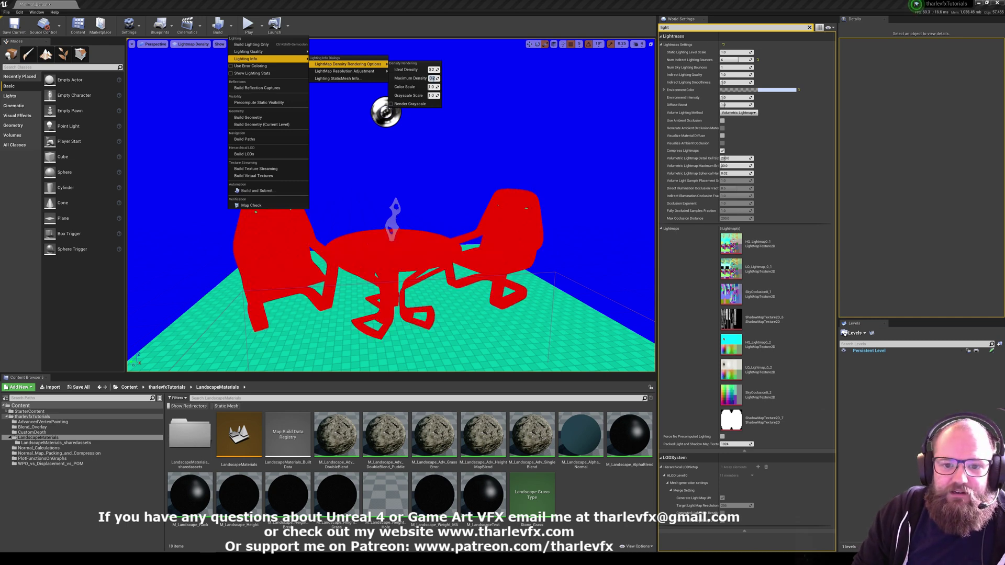
text(0.8)
key(Return)
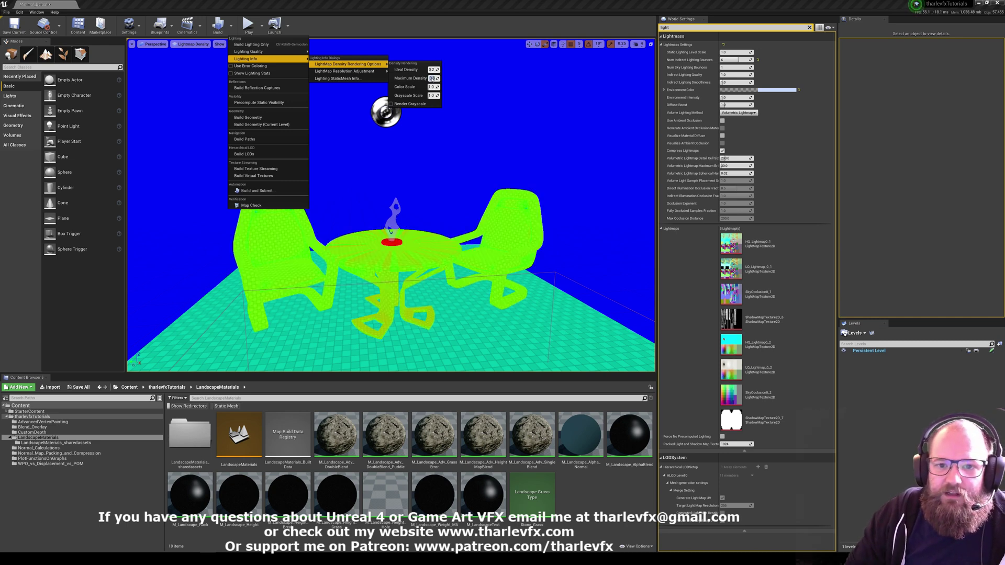
Try Ideal Density 0.1 then settle on 0.2, and test Color Scale 0 before restoring 1.
click(433, 69)
text(0.1)
key(Return)
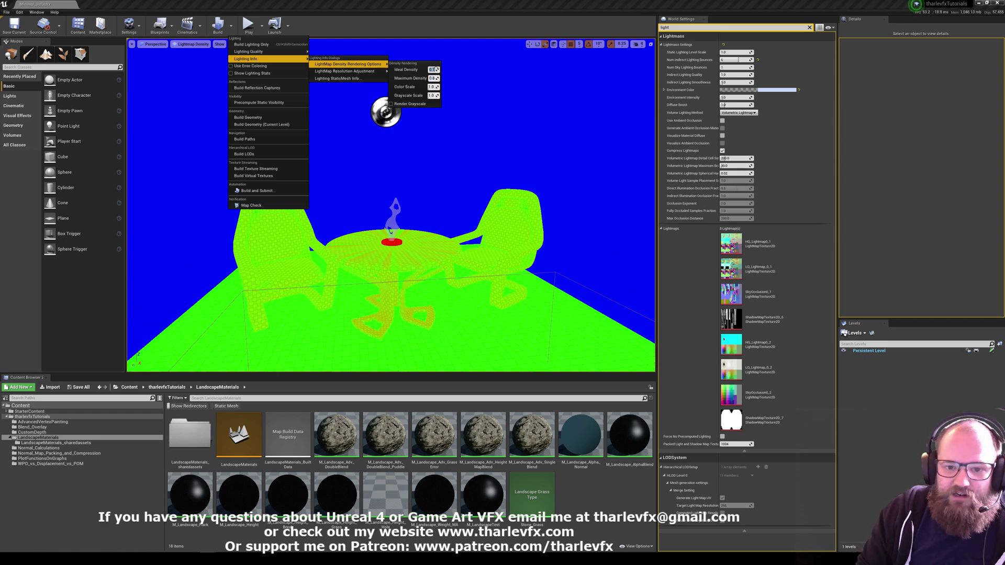
text(0.2)
key(Return)
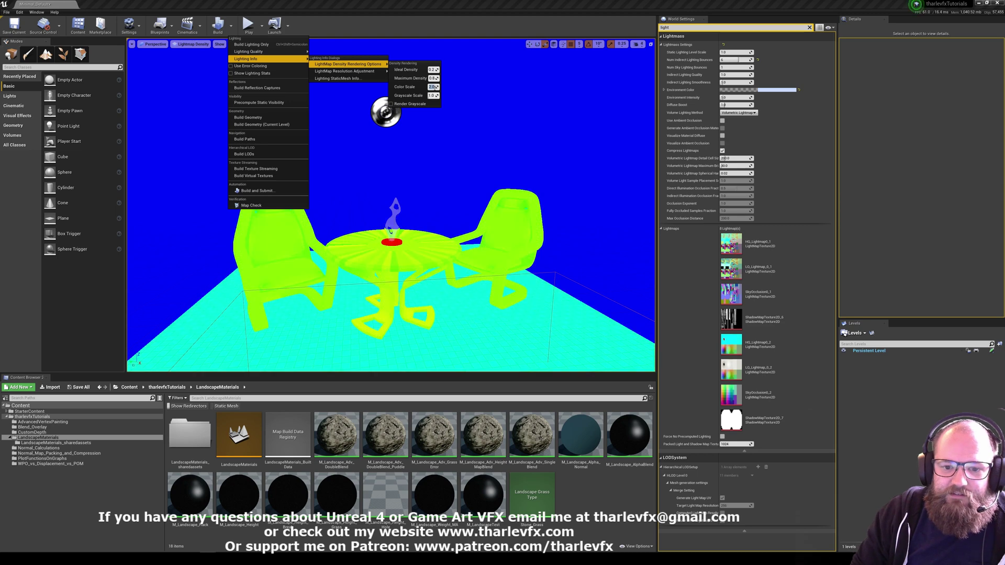
text(0)
key(Return)
text(1)
key(Return)
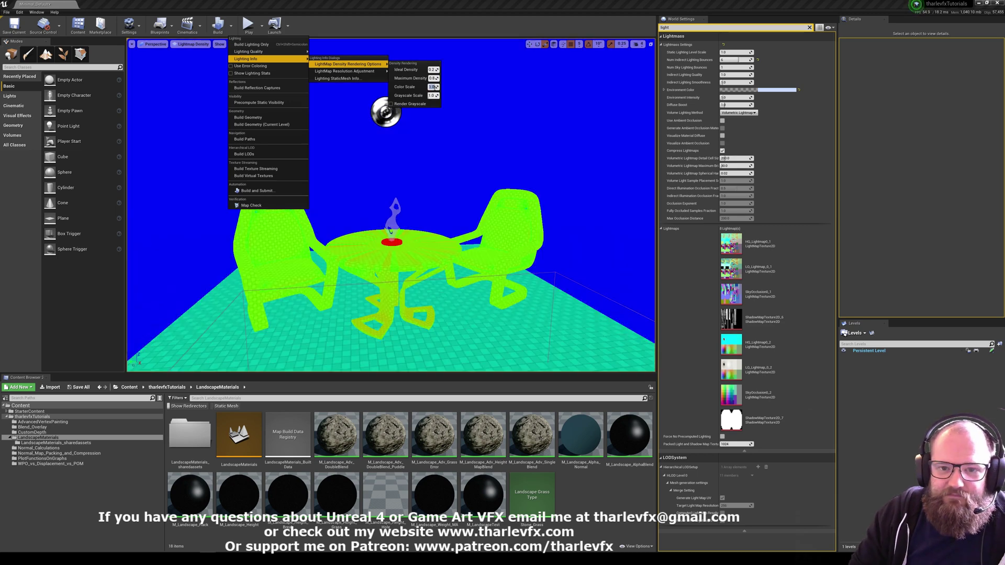
Turn Render Grayscale on, then back off to restore full-colour density view.
click(403, 104)
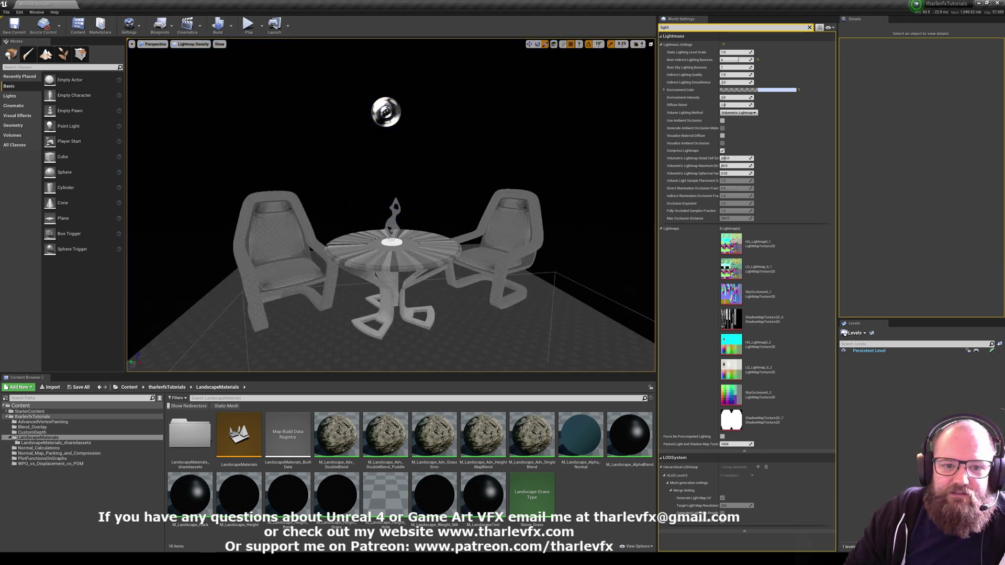
click(262, 26)
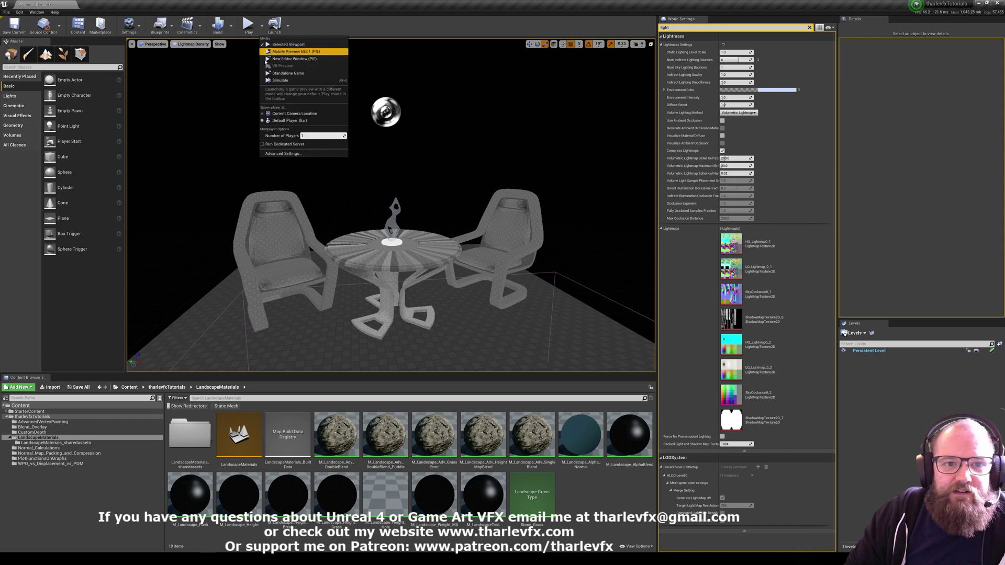
click(231, 27)
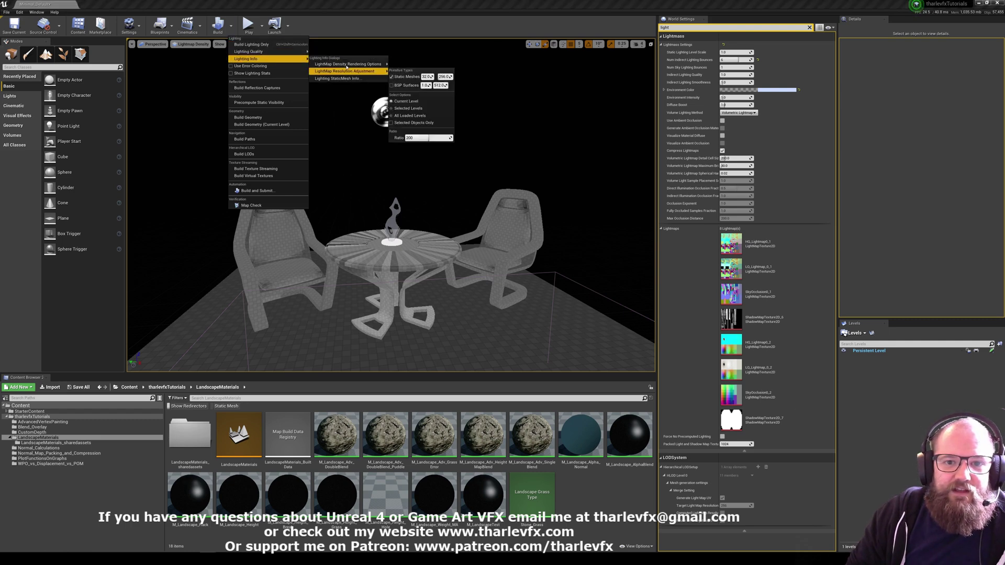
click(392, 104)
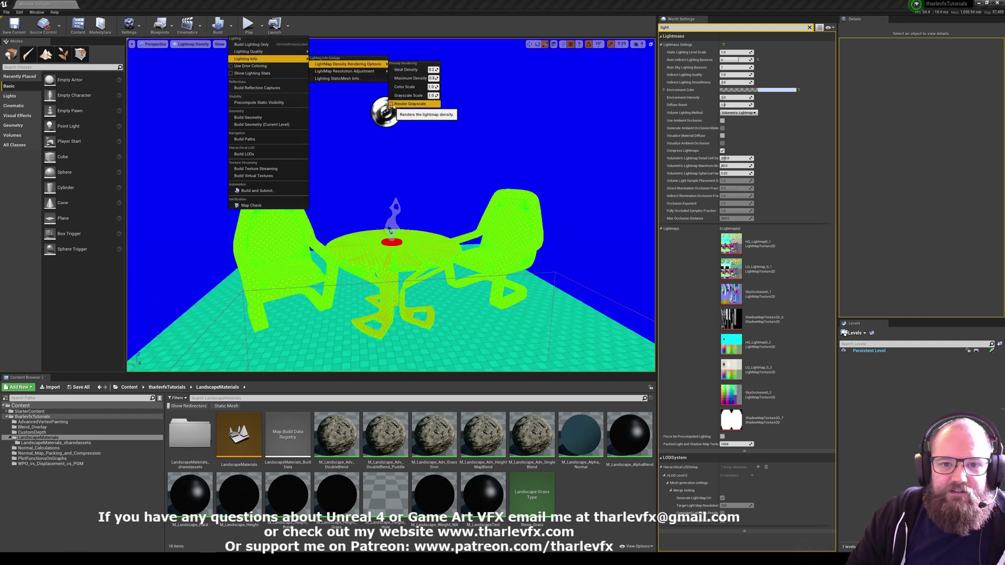
click(398, 136)
right_drag(367, 157, 361, 151)
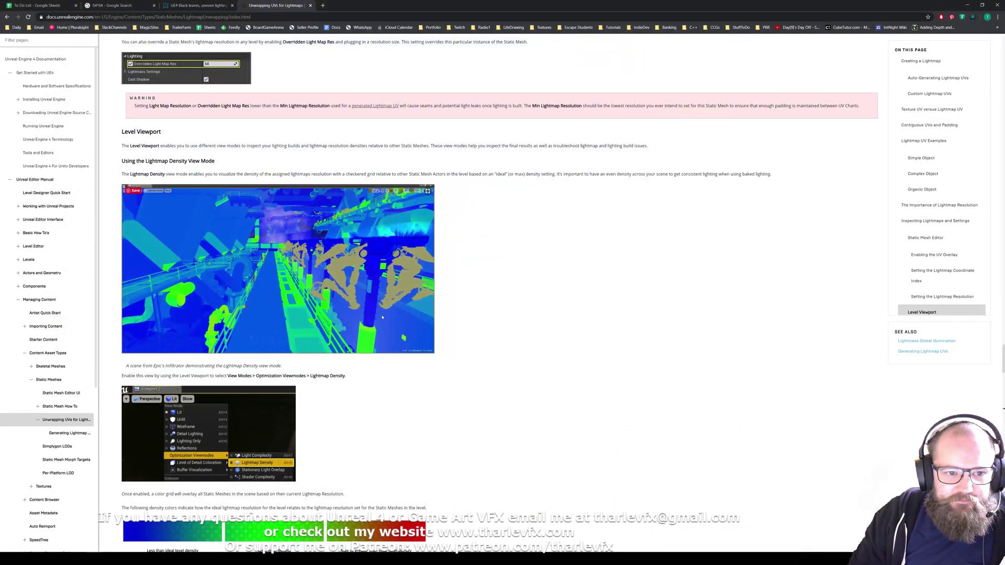
Scroll through the Lightmap Density and lightmap settings sections of the Unwrapping UVs for Lightmaps page.
scroll(382, 317, down, 4)
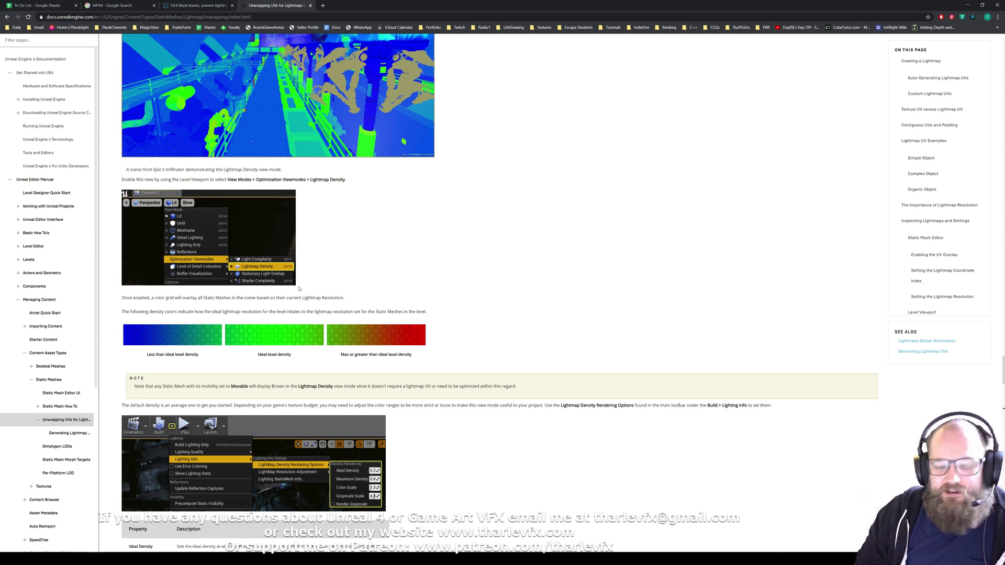
scroll(464, 287, down, 3)
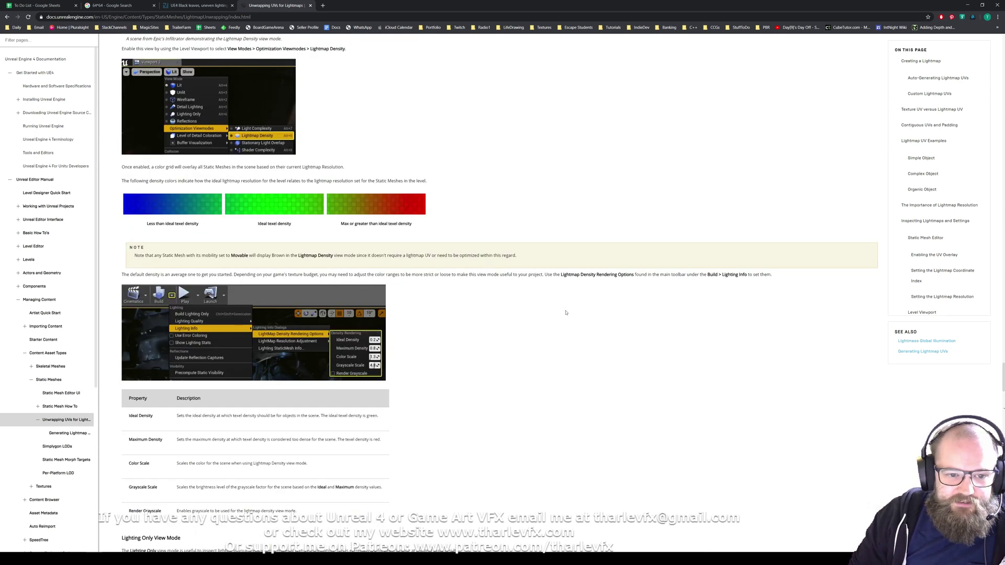
scroll(578, 332, down, 15)
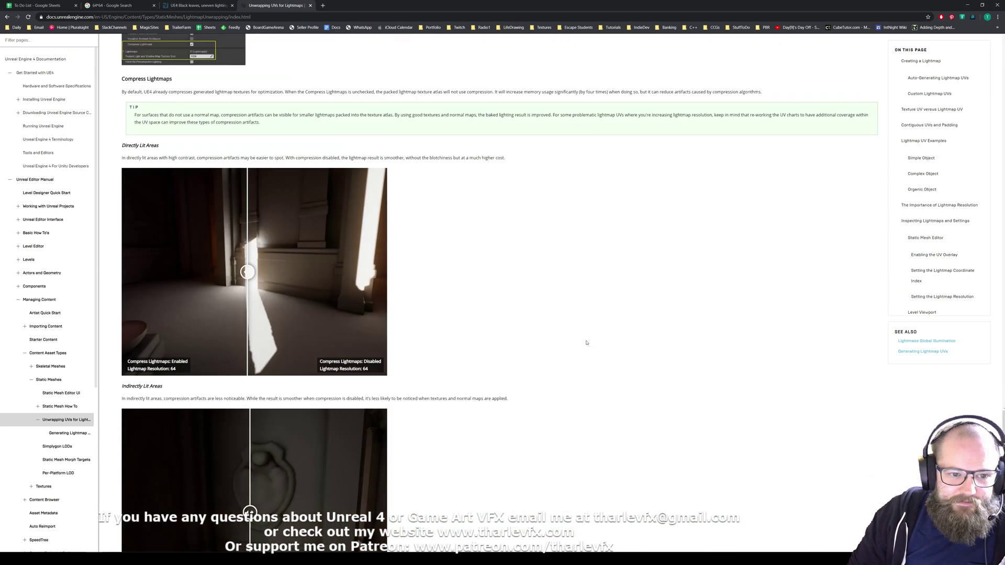
scroll(586, 342, down, 3)
scroll(579, 342, down, 4)
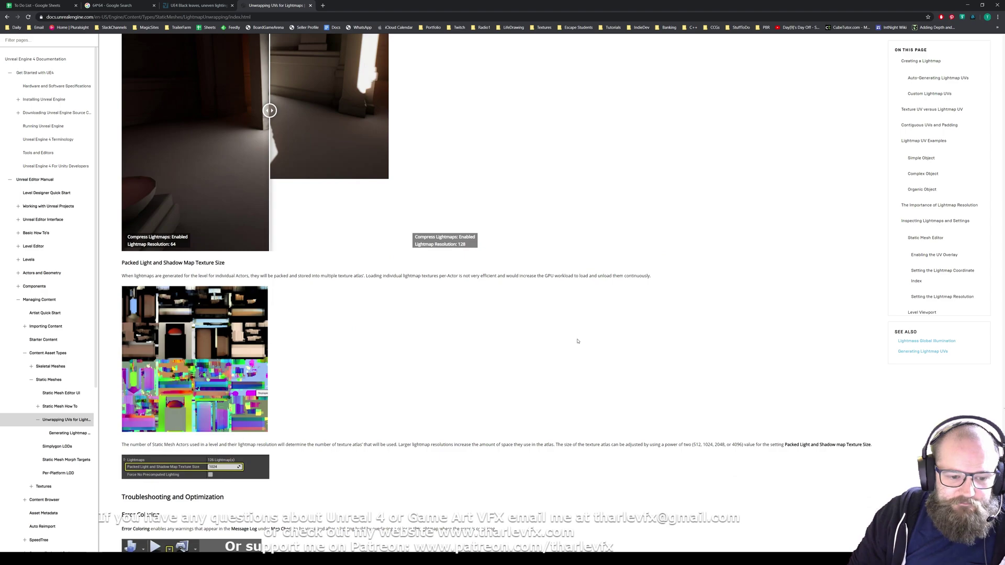
scroll(577, 341, down, 20)
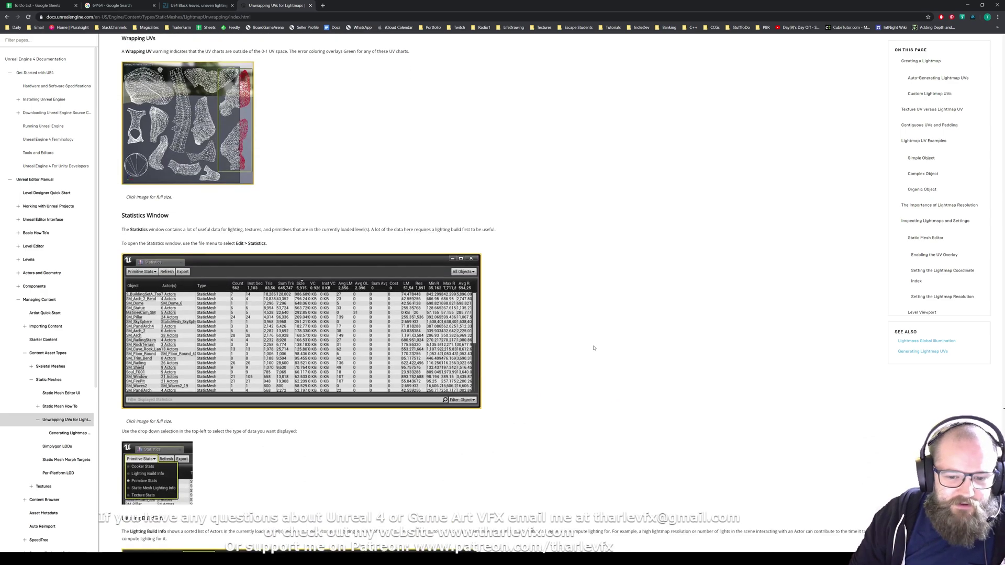
scroll(593, 345, down, 10)
scroll(593, 220, up, 20)
scroll(593, 208, up, 15)
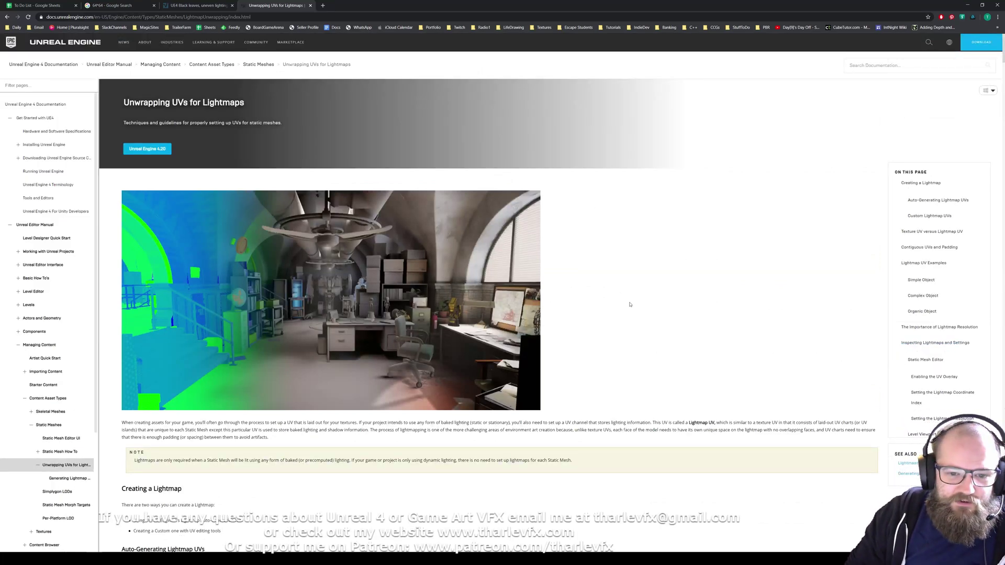
Select the left chair, clear the 'light' Details filter, and open its static mesh in the editor.
click(968, 6)
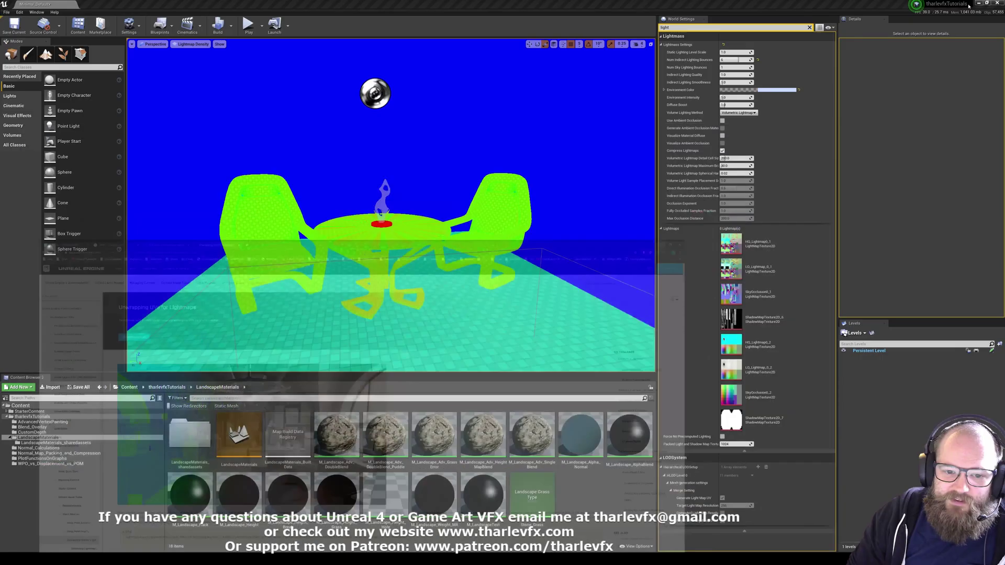
click(505, 218)
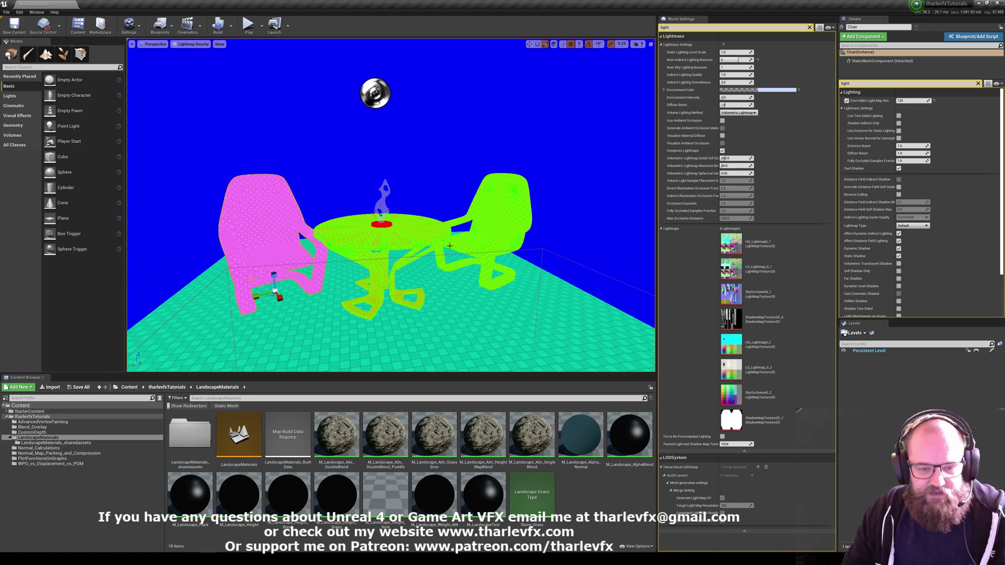
click(978, 84)
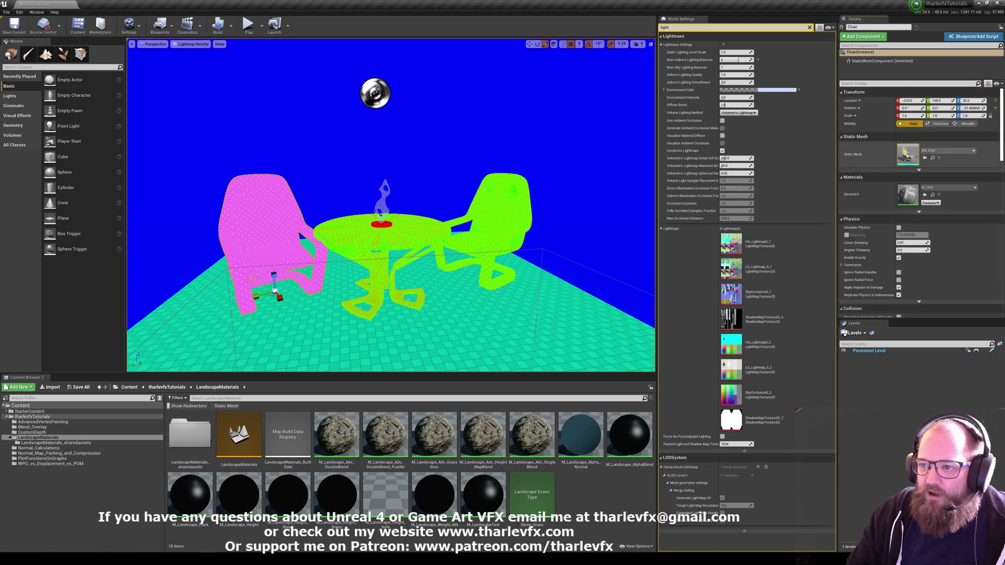
double_click(906, 152)
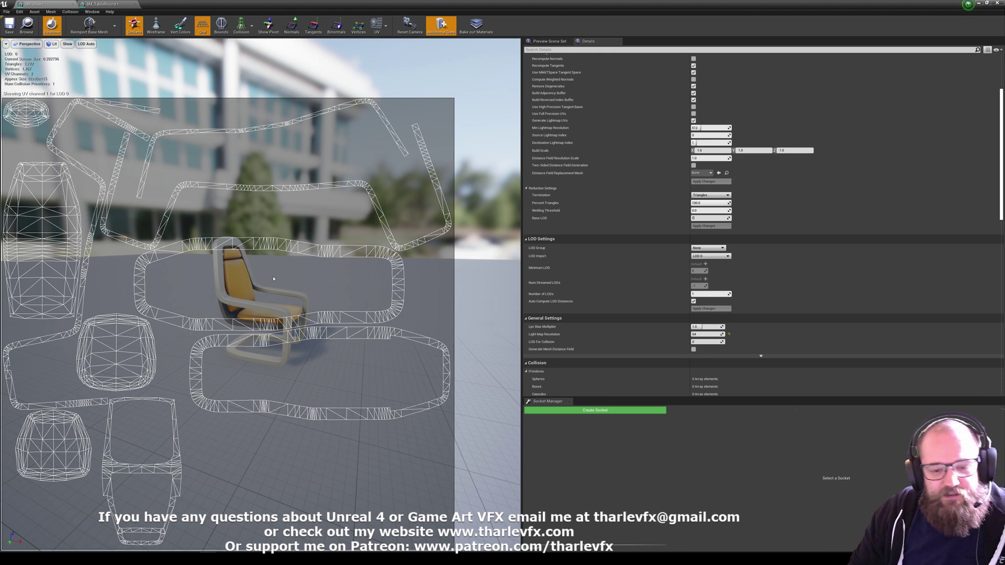
Compare SM_Chair's UV channel 0 and channel 1 lightmap layouts by switching between them repeatedly.
click(385, 25)
click(390, 47)
click(386, 25)
click(390, 56)
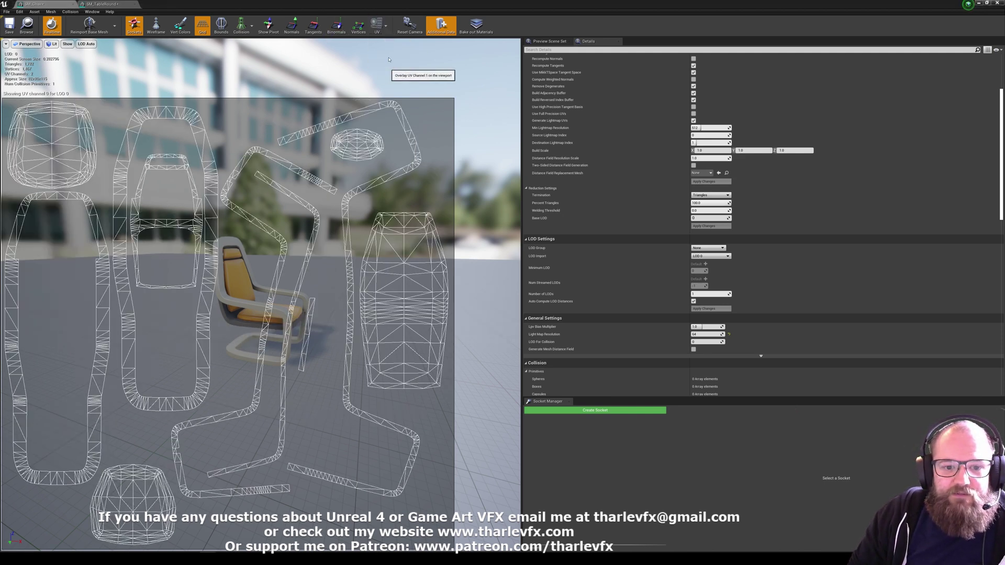
click(386, 25)
click(390, 47)
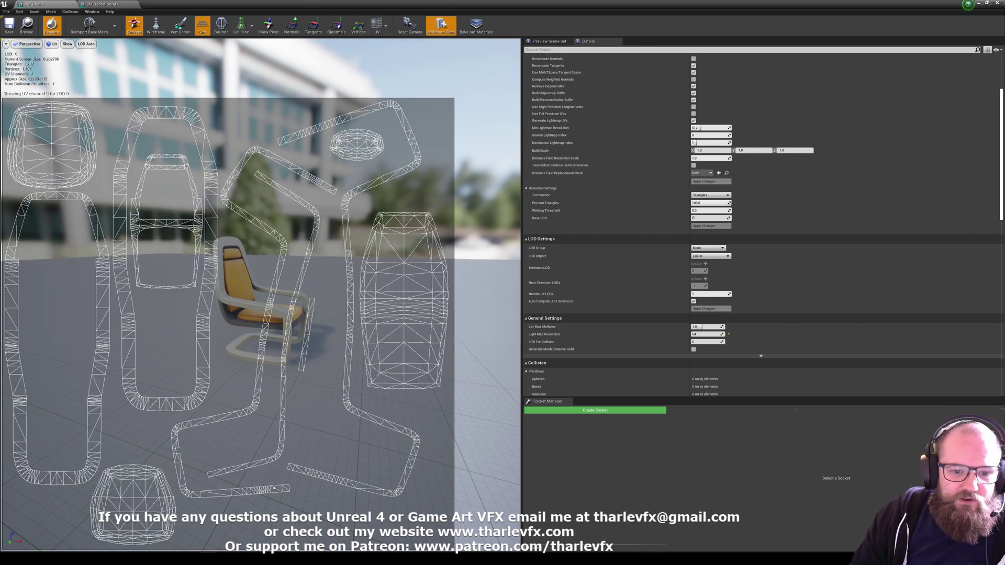
click(377, 24)
click(387, 56)
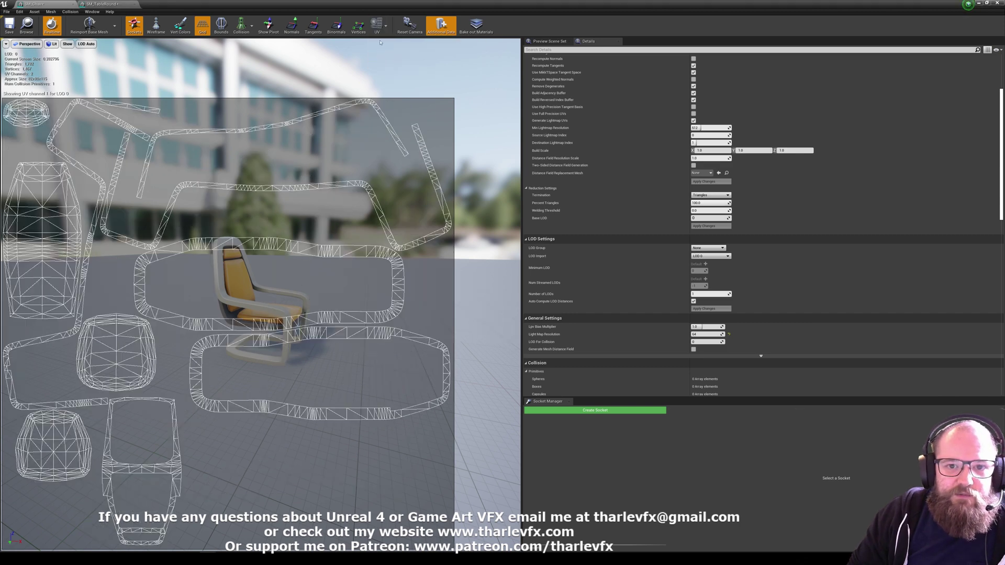
click(377, 24)
click(388, 49)
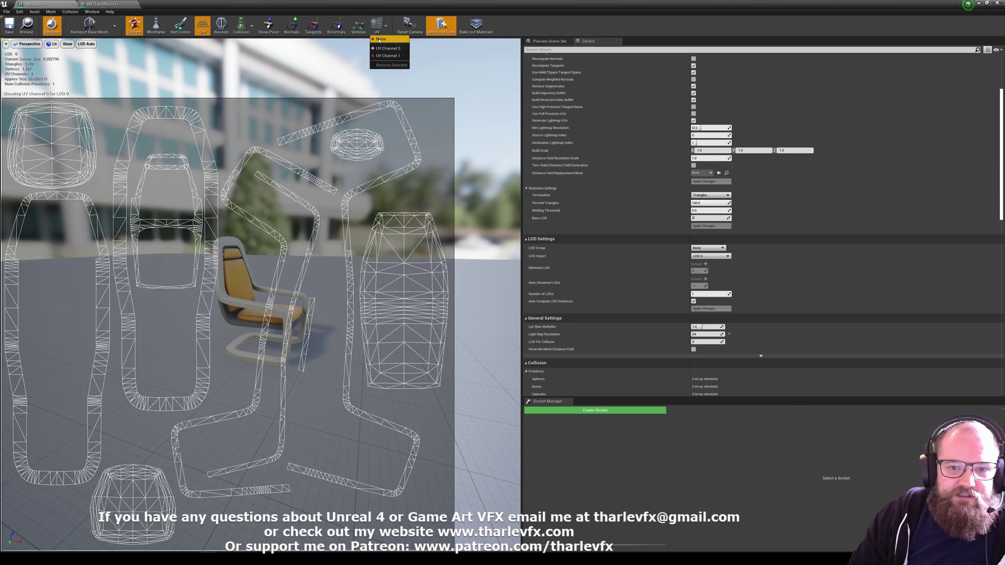
Set the UV overlay to None so the chair preview shows no layout.
click(375, 40)
click(377, 24)
scroll(678, 229, up, 3)
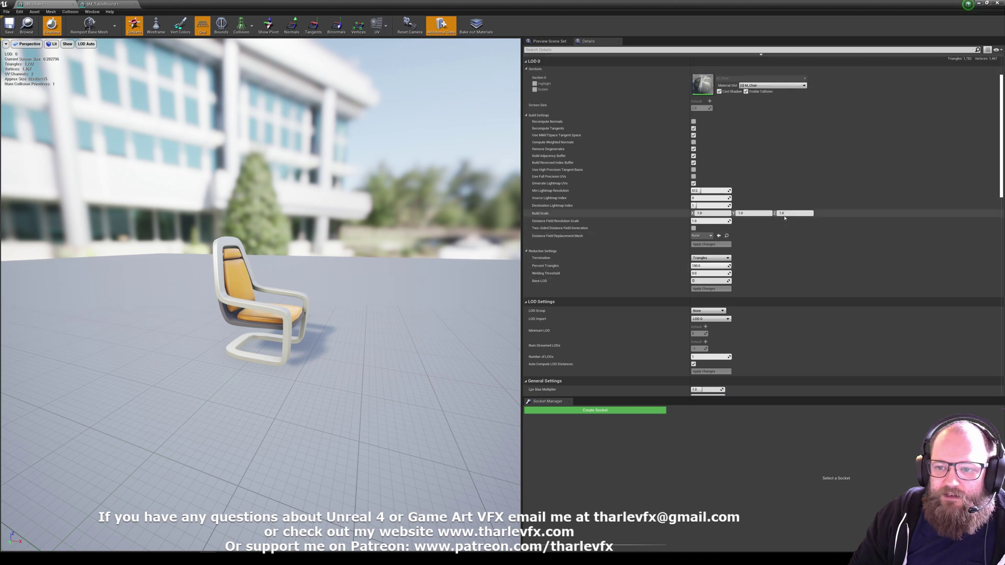
scroll(678, 230, down, 1)
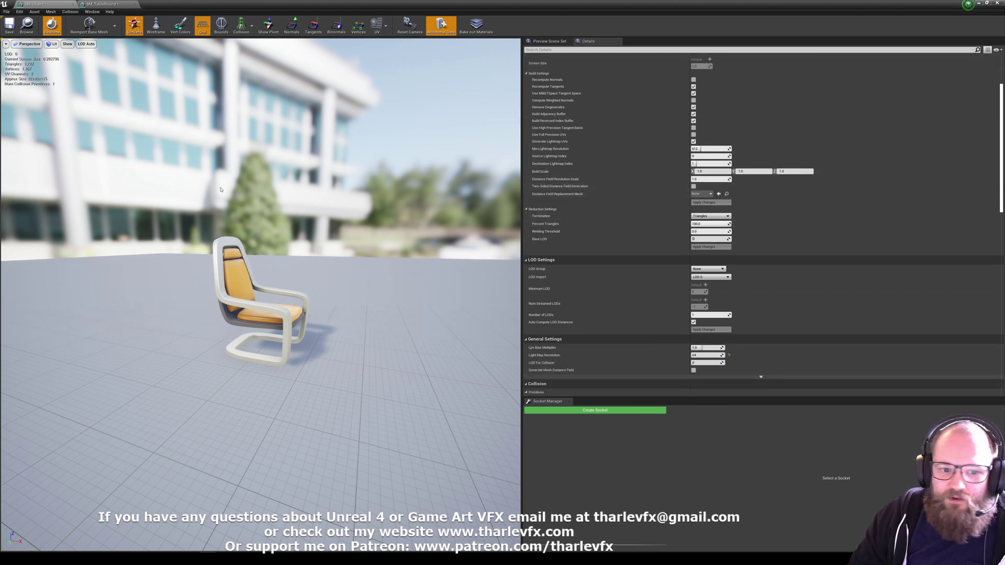
Minimize the Static Mesh Editor to return to the level's Lightmap Density view.
click(978, 3)
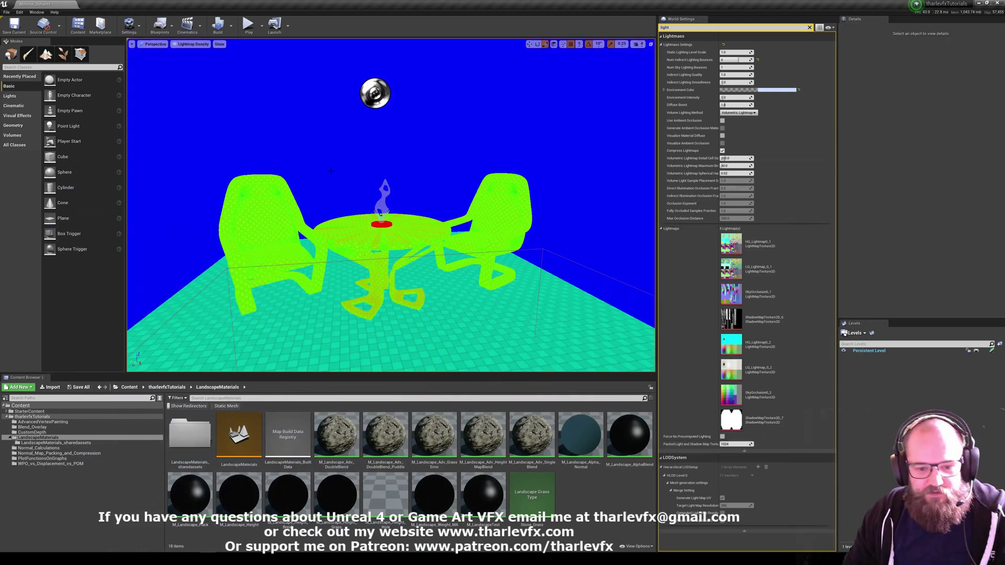